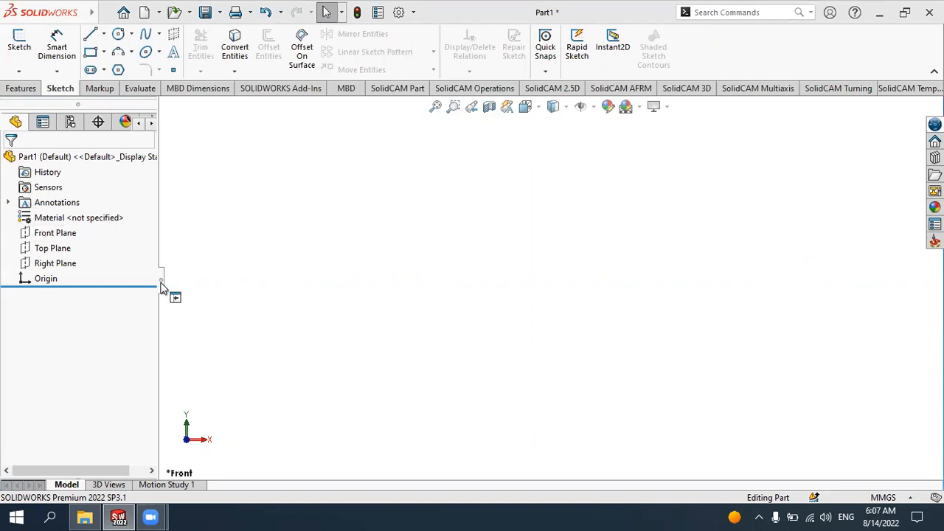
- Start a sketch on the Front Plane and draw a vertical line about 77 mm long upward from the origin
{"action": "left_click", "coordinate": [69, 234]}
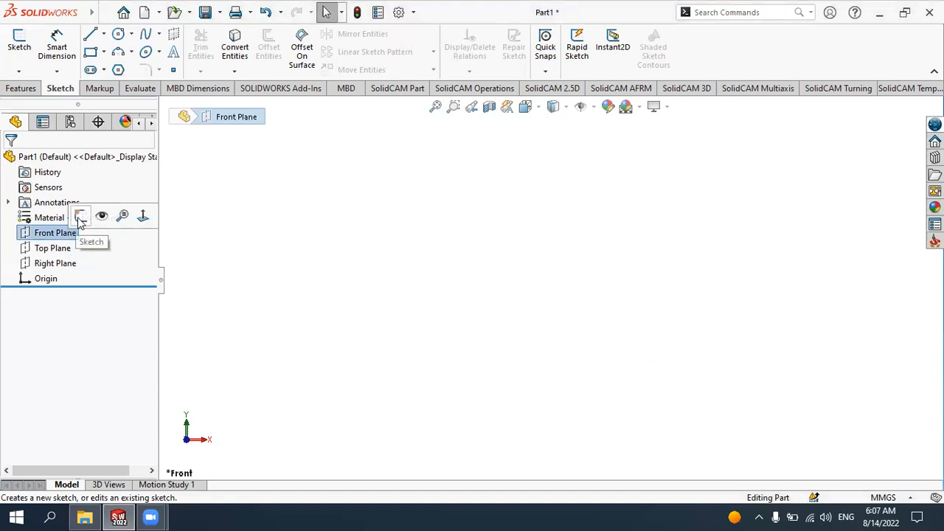
{"action": "left_click", "coordinate": [77, 218]}
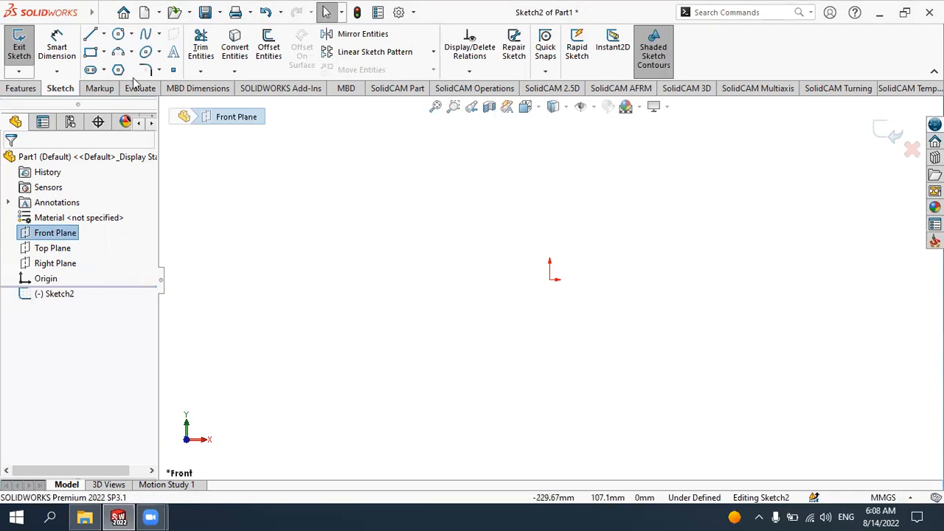
{"action": "left_click", "coordinate": [91, 35]}
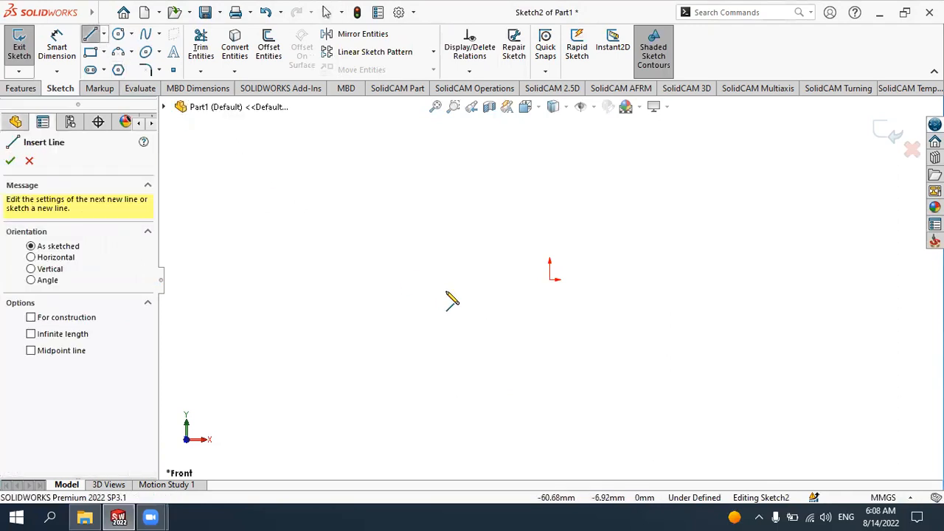
{"action": "left_click", "coordinate": [550, 279]}
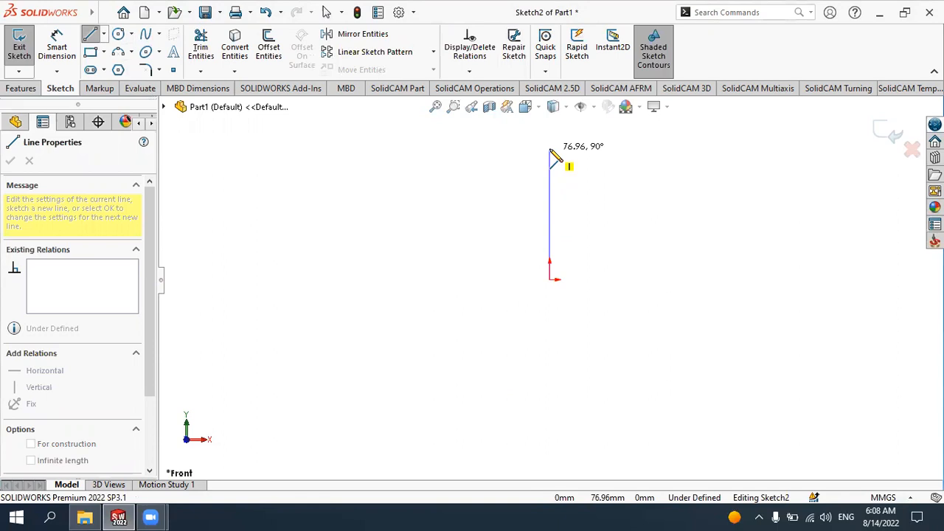
{"action": "left_click", "coordinate": [549, 151]}
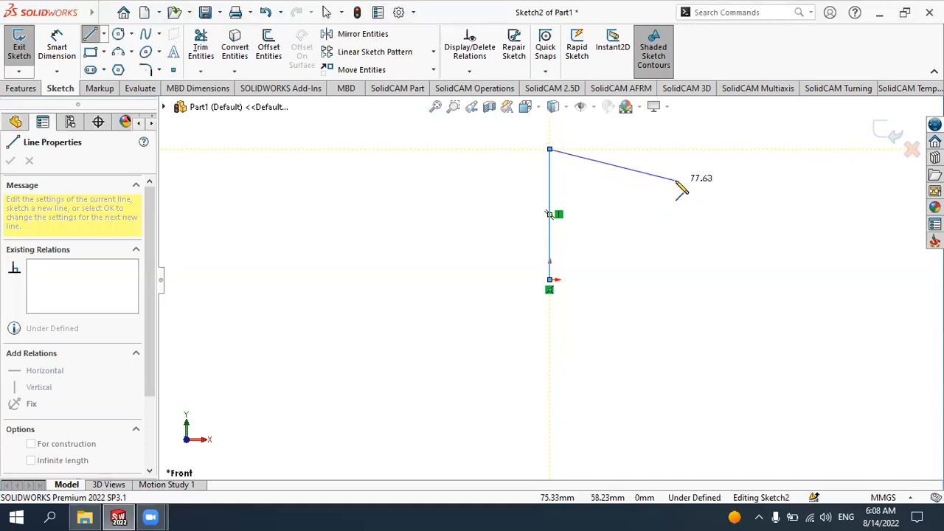
{"action": "key", "text": "Escape"}
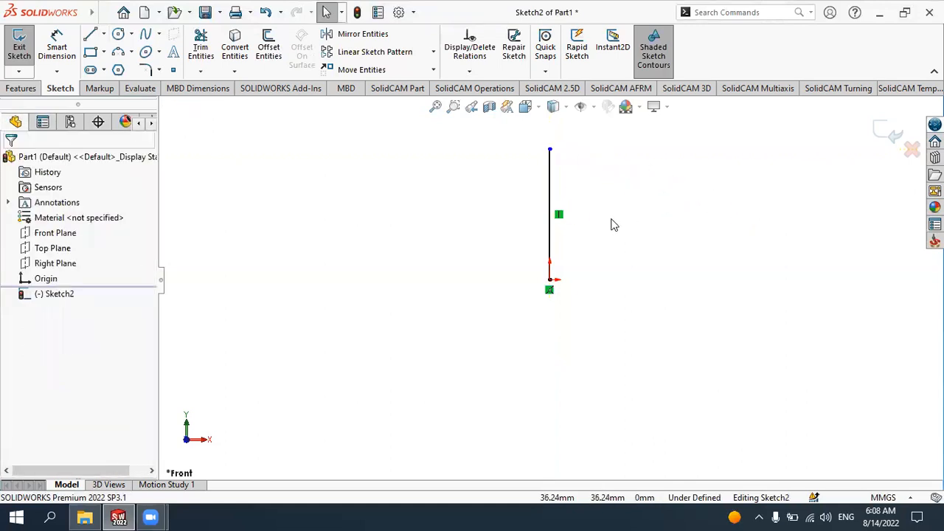
- Delete the Vertical relation from the sketched line
{"action": "scroll", "coordinate": [621, 190], "scroll_direction": "down", "scroll_amount": 3}
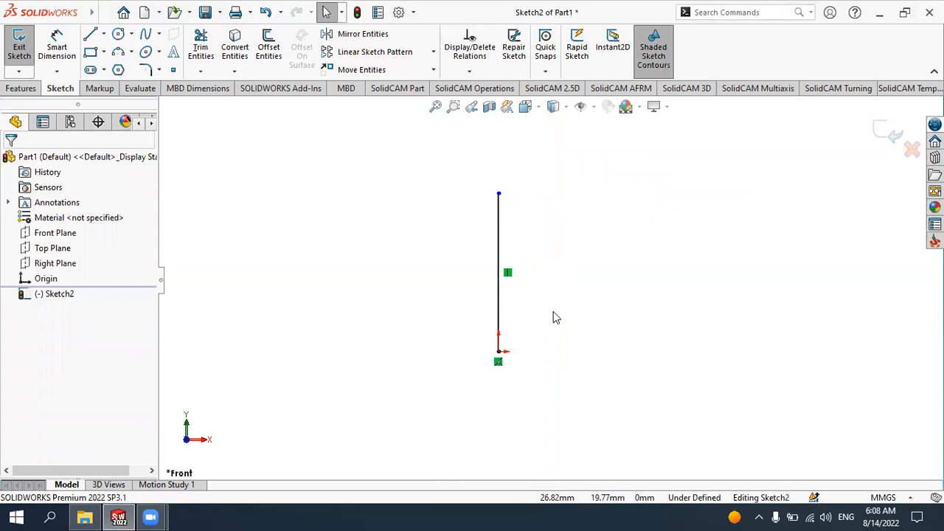
{"action": "scroll", "coordinate": [556, 318], "scroll_direction": "down", "scroll_amount": 3}
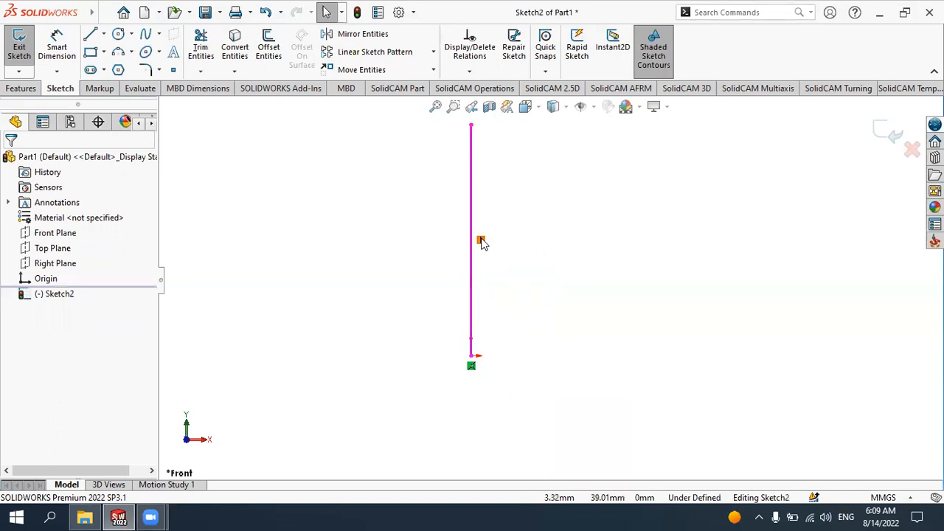
{"action": "scroll", "coordinate": [615, 329], "scroll_direction": "up", "scroll_amount": 2}
{"action": "scroll", "coordinate": [617, 278], "scroll_direction": "down", "scroll_amount": 2}
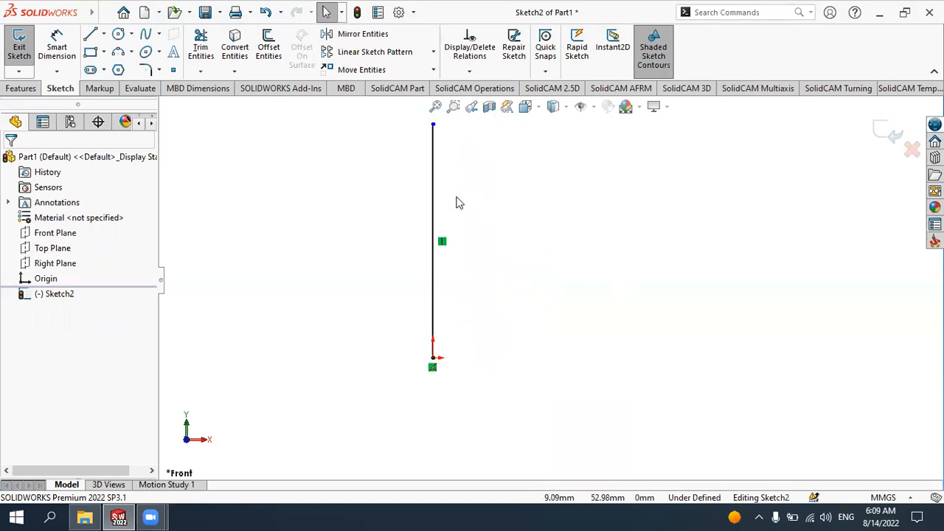
{"action": "left_click", "coordinate": [436, 206]}
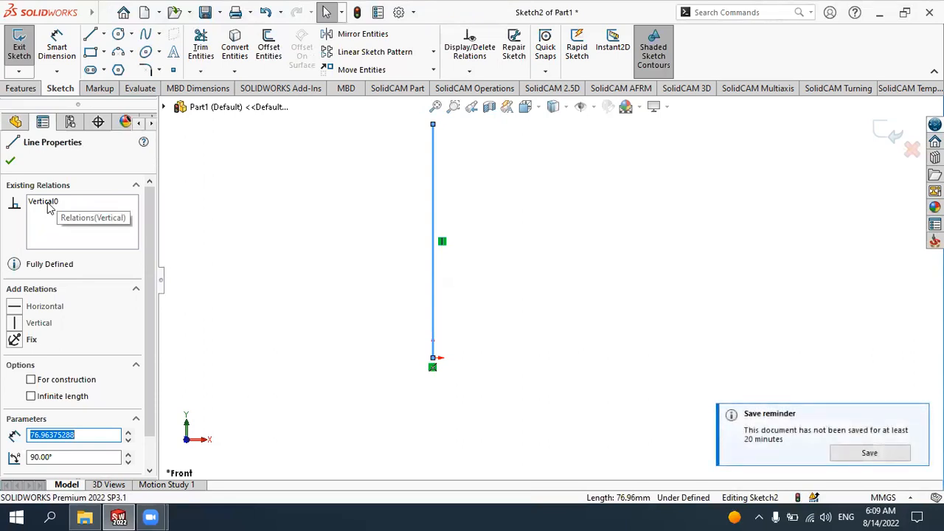
{"action": "left_click", "coordinate": [44, 205]}
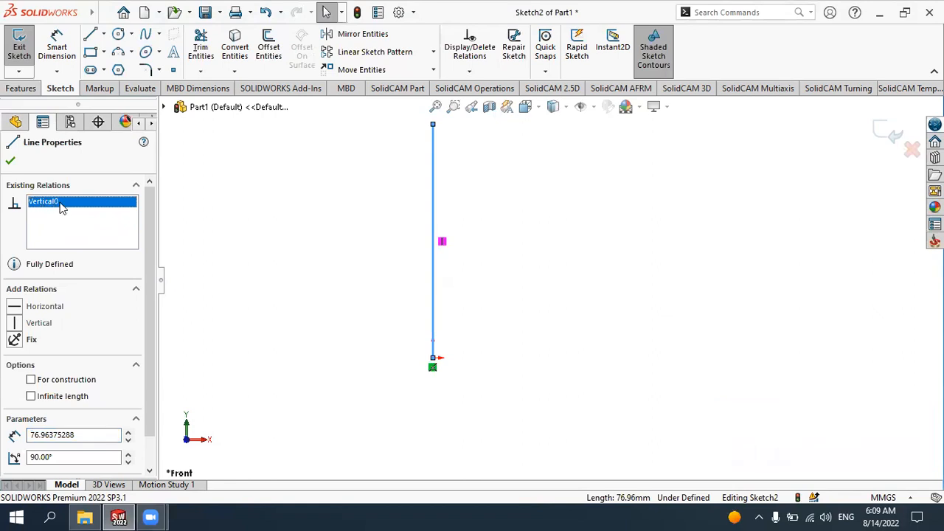
{"action": "left_click", "coordinate": [442, 243]}
{"action": "right_click", "coordinate": [43, 207]}
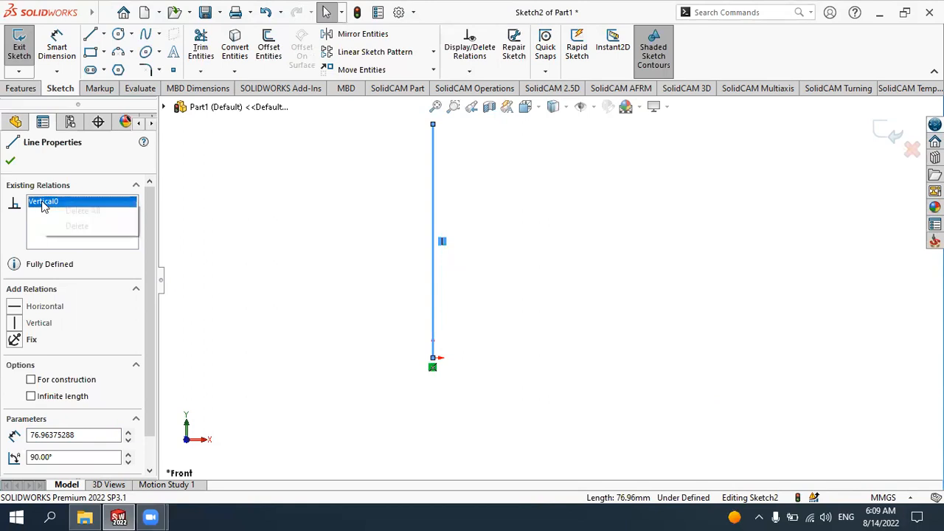
{"action": "left_click", "coordinate": [74, 227]}
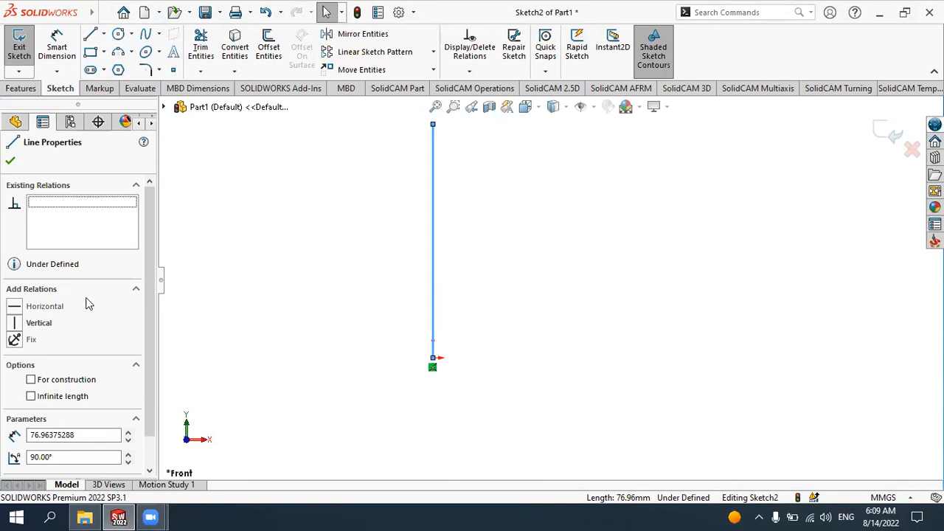
- Add a Horizontal relation to the line and accept its properties
{"action": "left_click", "coordinate": [44, 310]}
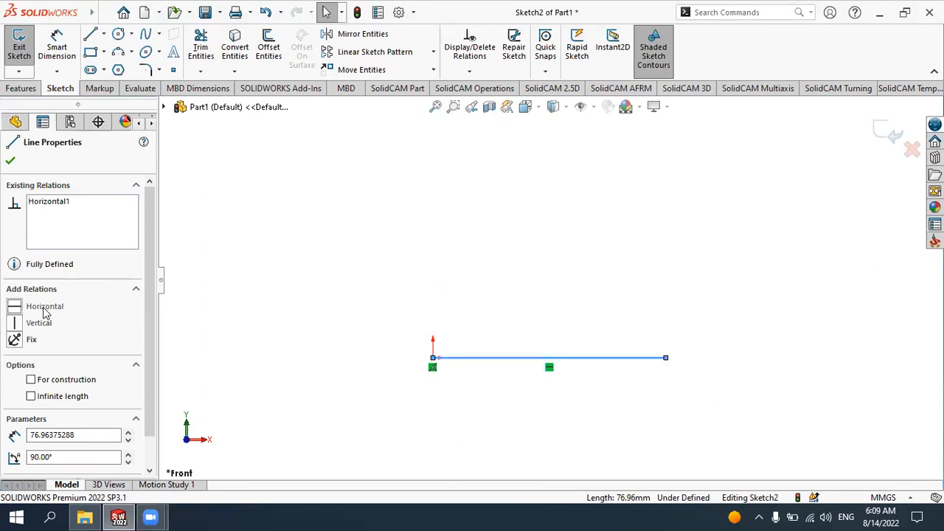
{"action": "left_click", "coordinate": [558, 374]}
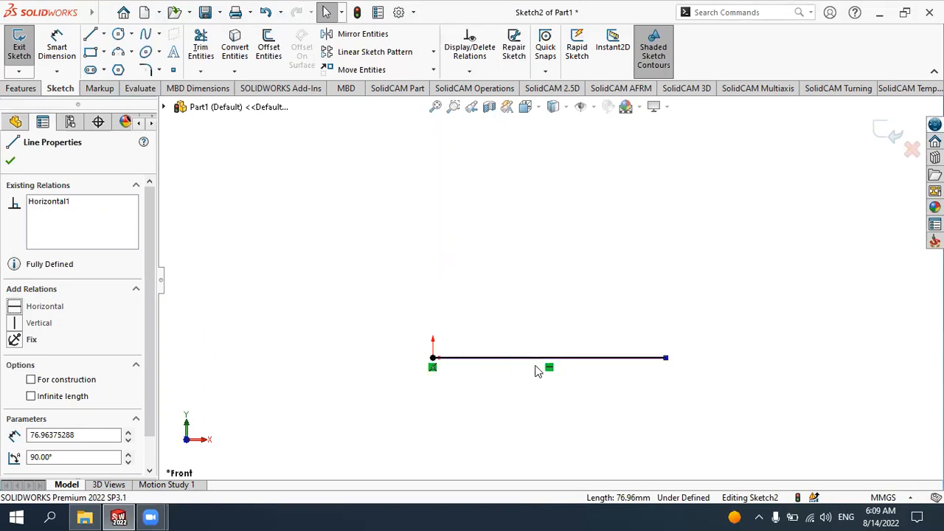
{"action": "left_click", "coordinate": [13, 163]}
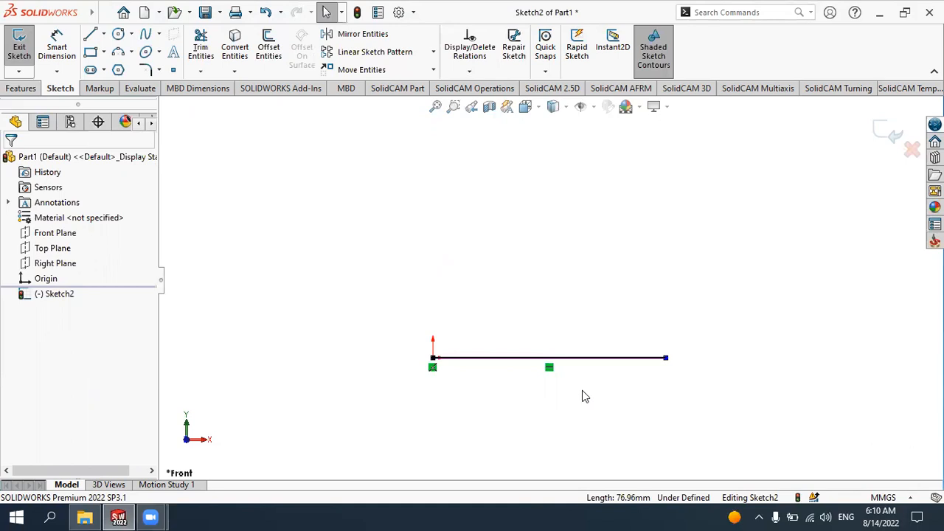
- Delete the line's Horizontal relation and the Coincident relation at the origin
{"action": "left_click", "coordinate": [551, 368]}
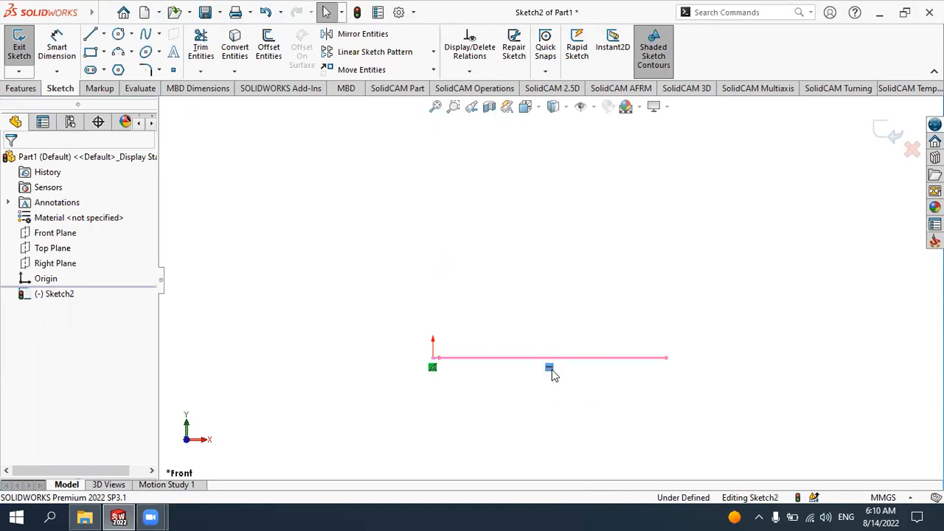
{"action": "key", "text": "Delete"}
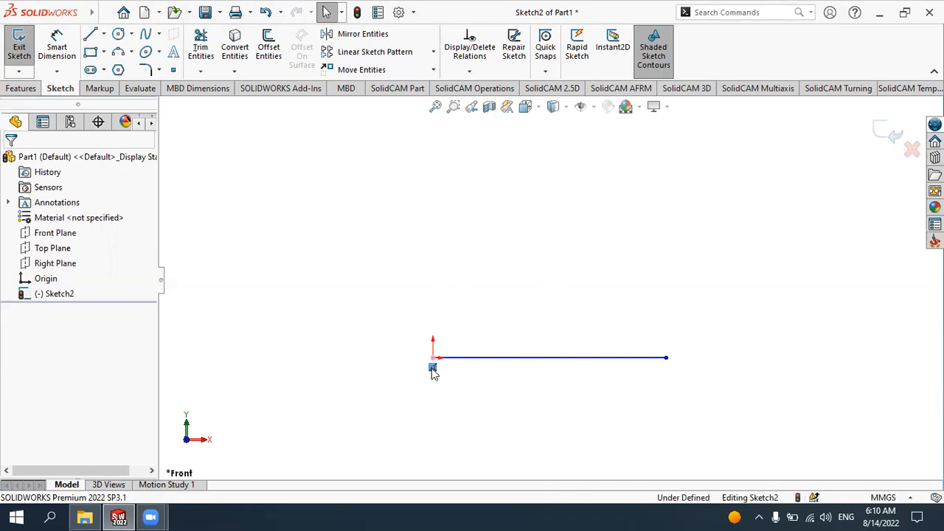
- Apply a Vertical relation to the line and delete that relation again
{"action": "left_click", "coordinate": [505, 358]}
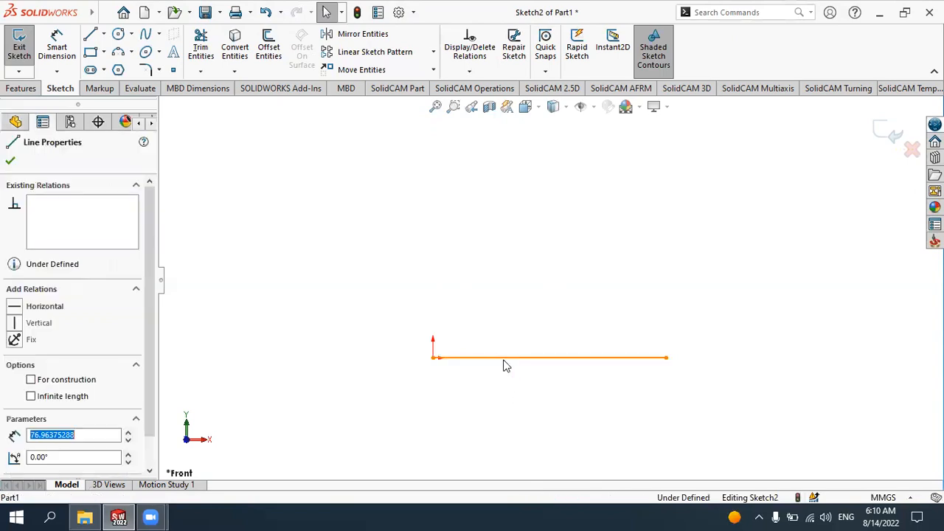
{"action": "left_click", "coordinate": [38, 323]}
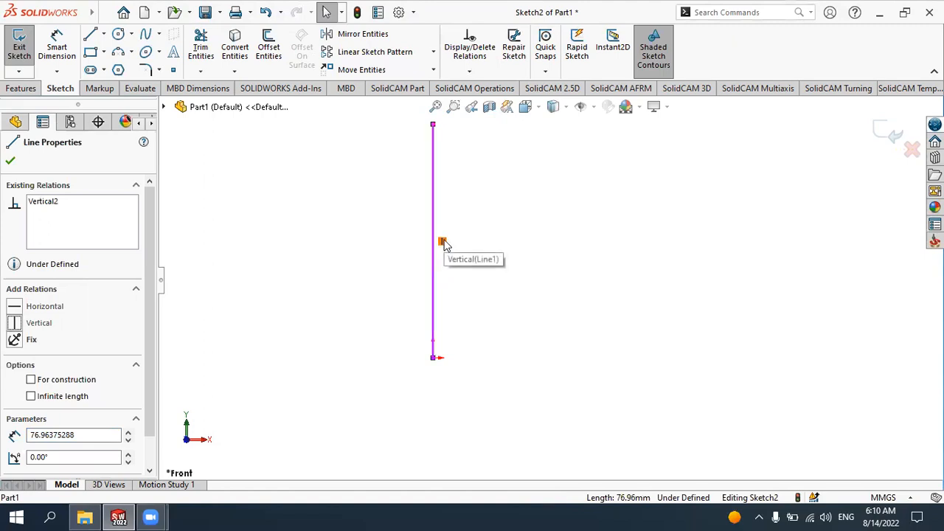
{"action": "left_click", "coordinate": [11, 161]}
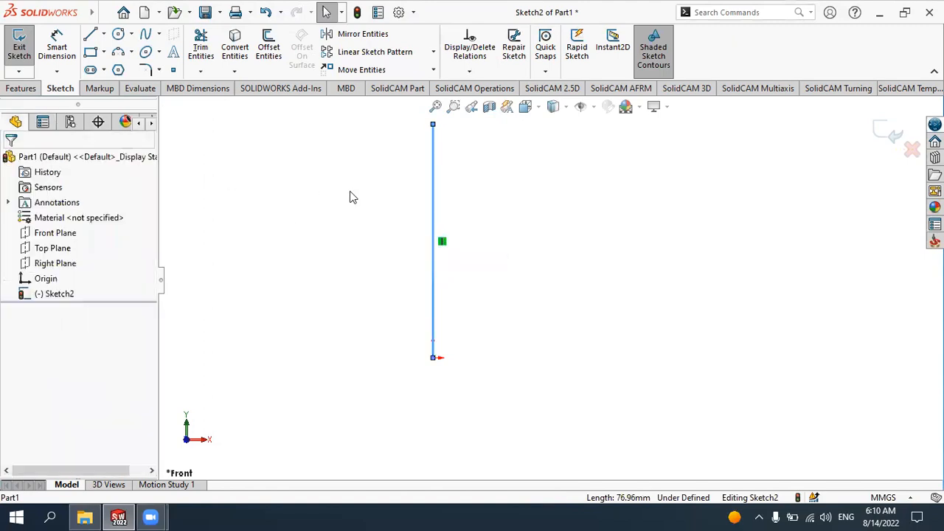
{"action": "left_click", "coordinate": [444, 243]}
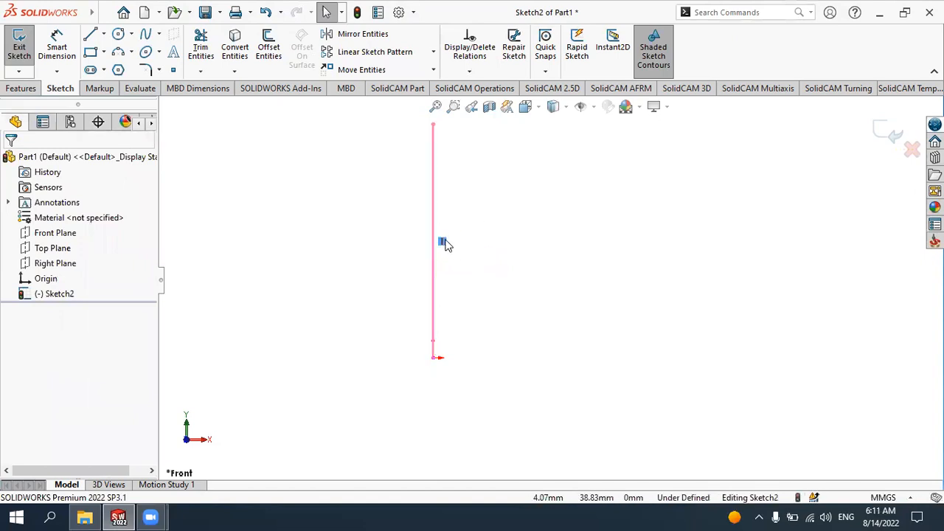
{"action": "key", "text": "Delete"}
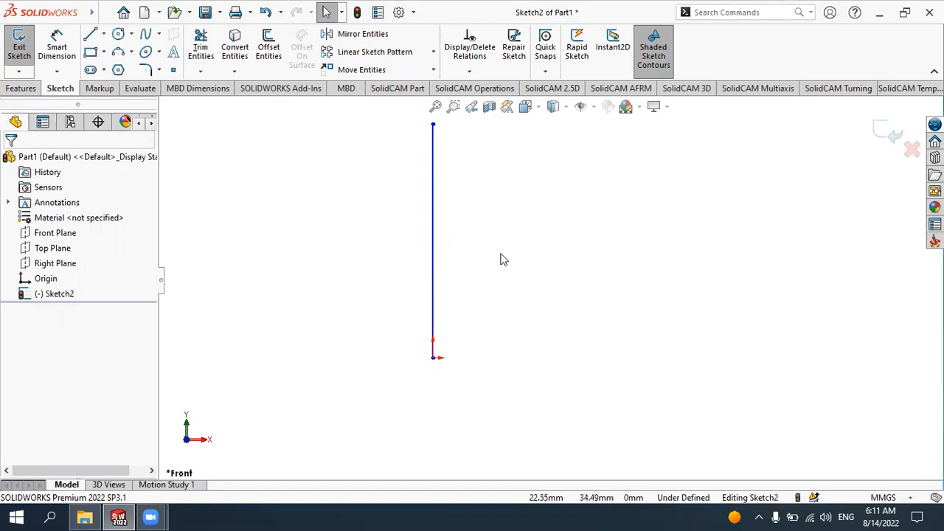
- Use the Add Relation command to apply a Horizontal relation to the line and accept it
{"action": "scroll", "coordinate": [430, 307], "scroll_direction": "up", "scroll_amount": 2}
{"action": "scroll", "coordinate": [472, 199], "scroll_direction": "down", "scroll_amount": 1}
{"action": "scroll", "coordinate": [536, 219], "scroll_direction": "down", "scroll_amount": 1}
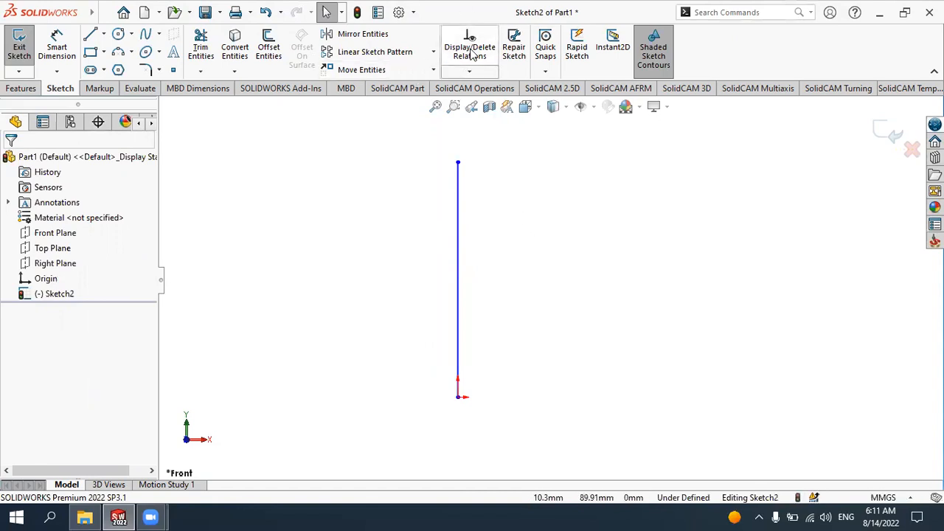
{"action": "left_click", "coordinate": [471, 72]}
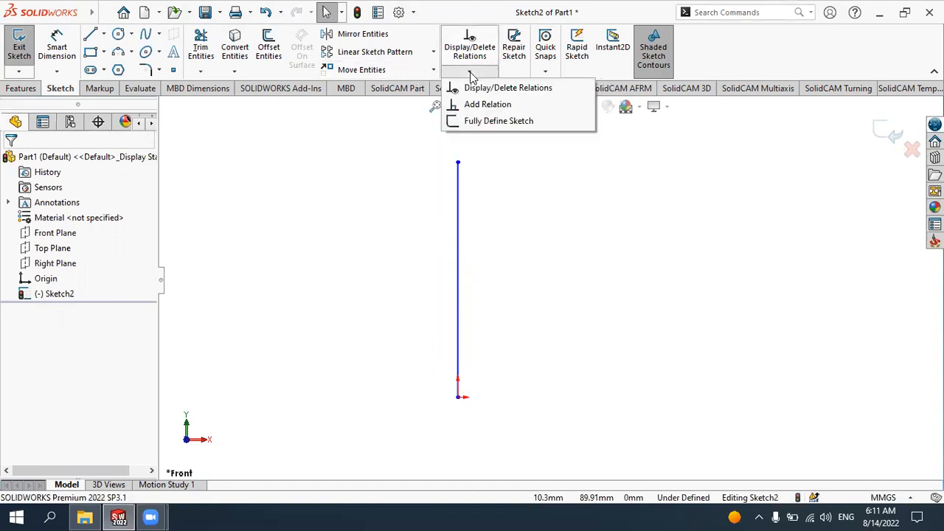
{"action": "left_click", "coordinate": [489, 106]}
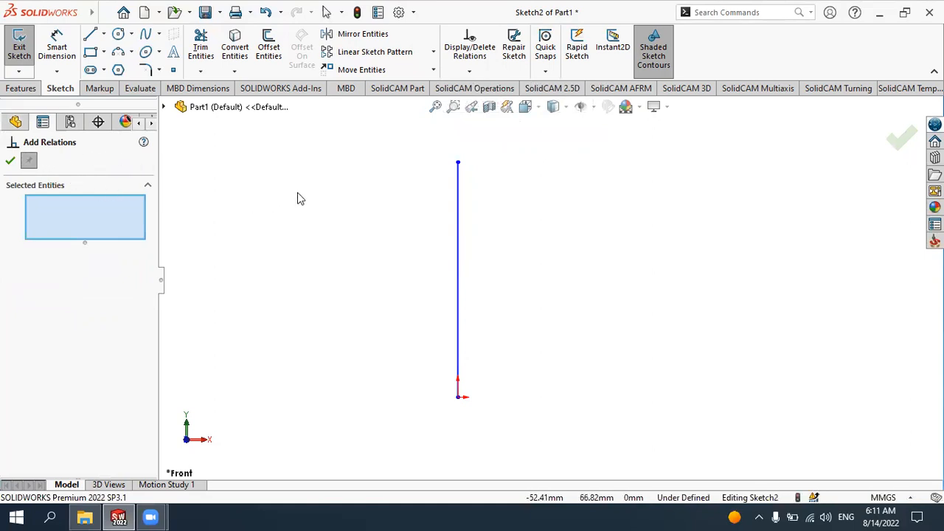
{"action": "left_click", "coordinate": [458, 272]}
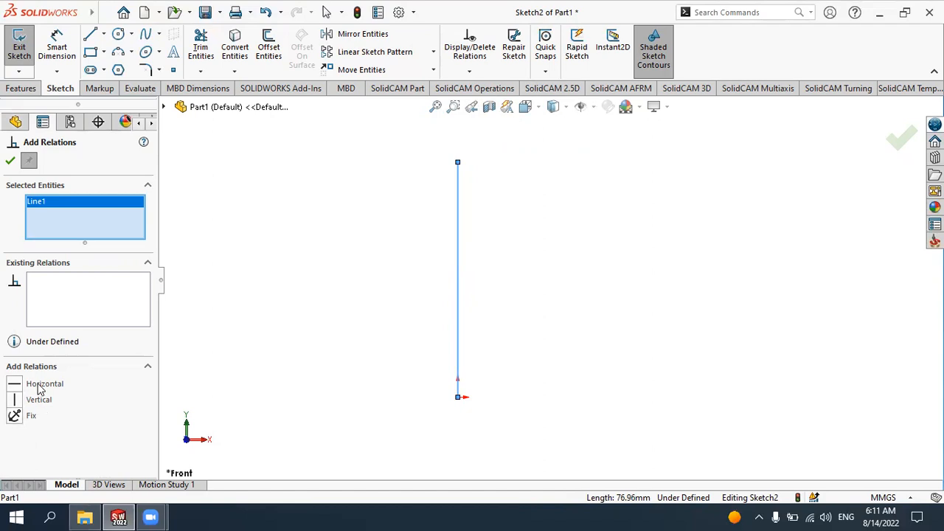
{"action": "left_click", "coordinate": [39, 384]}
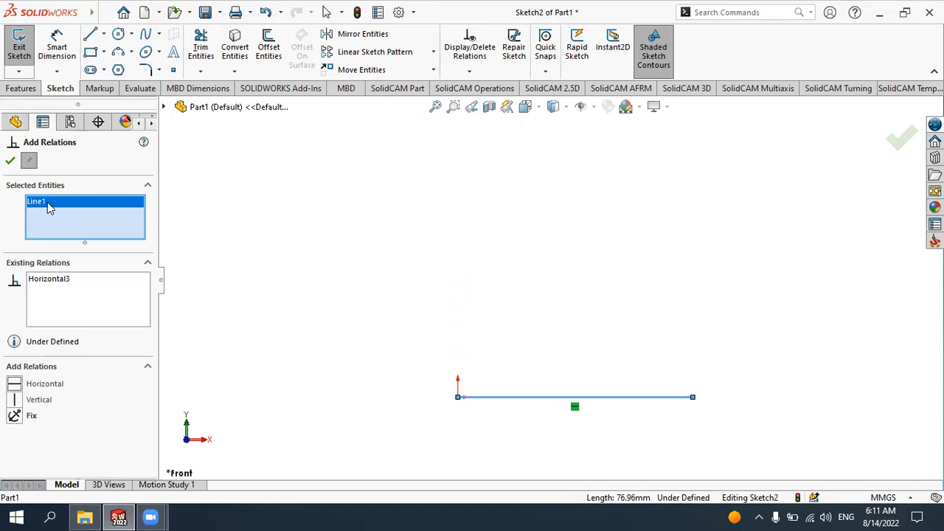
{"action": "left_click", "coordinate": [53, 281]}
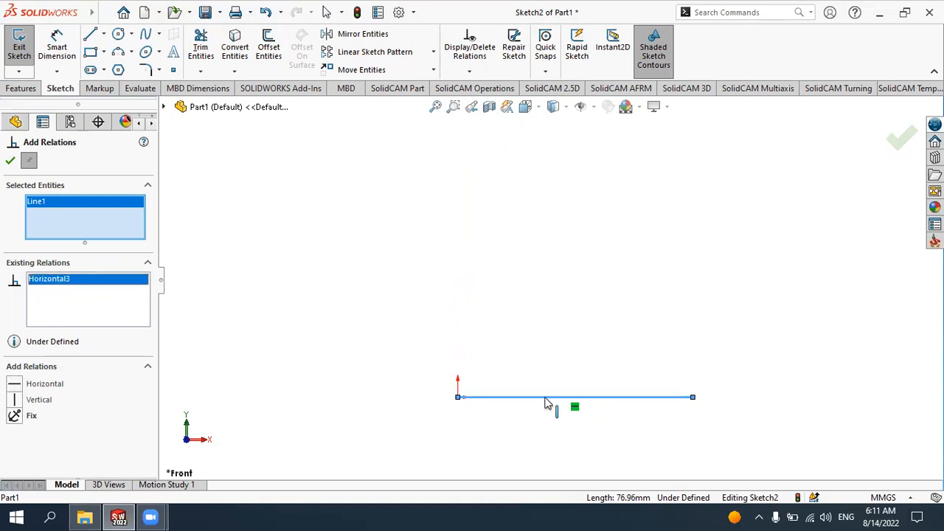
{"action": "left_click", "coordinate": [575, 408]}
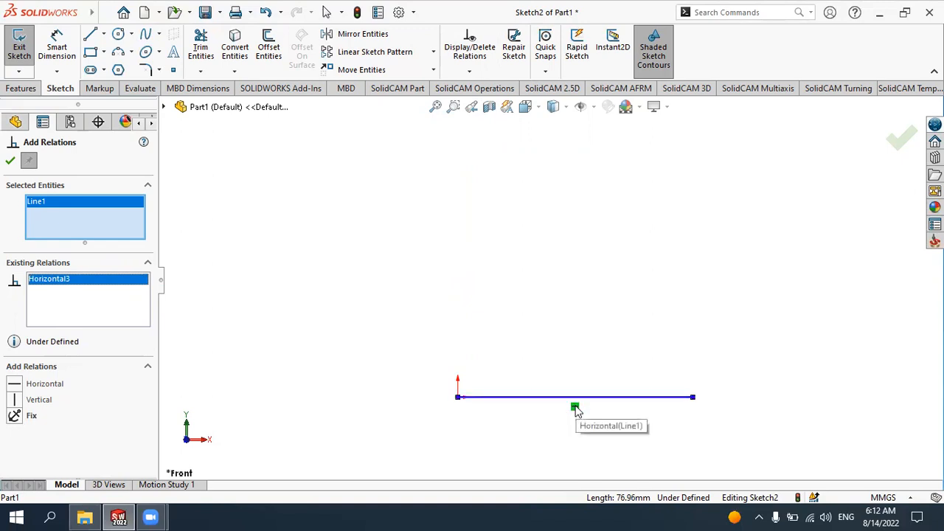
{"action": "left_click", "coordinate": [11, 162]}
{"action": "left_click", "coordinate": [414, 222]}
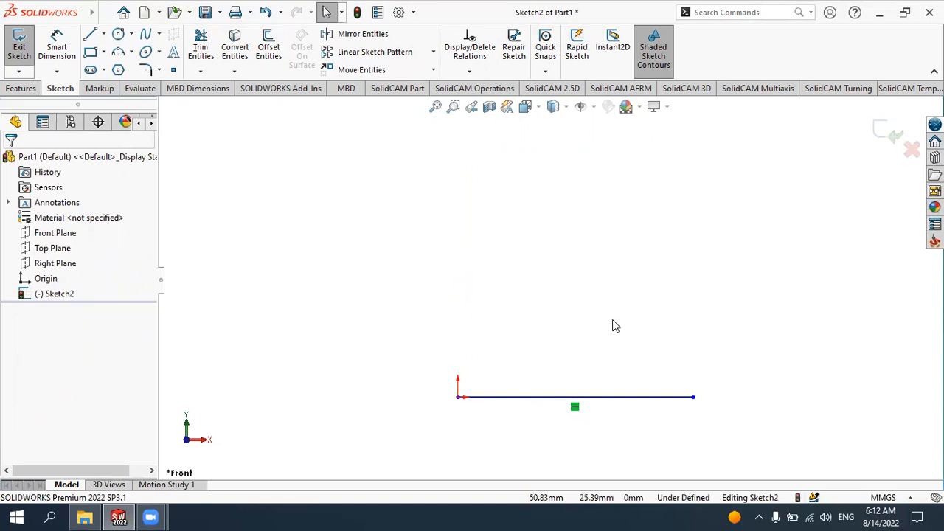
- Sketch a closed four-sided profile above the origin line, with a horizontal base and slanted sides about 59 mm and 50 mm long
{"action": "left_click", "coordinate": [91, 35]}
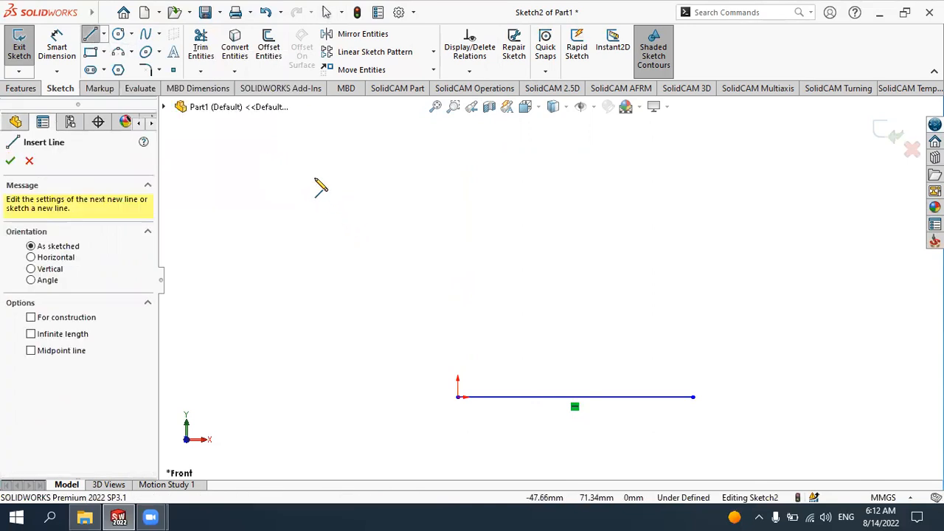
{"action": "left_click", "coordinate": [317, 164]}
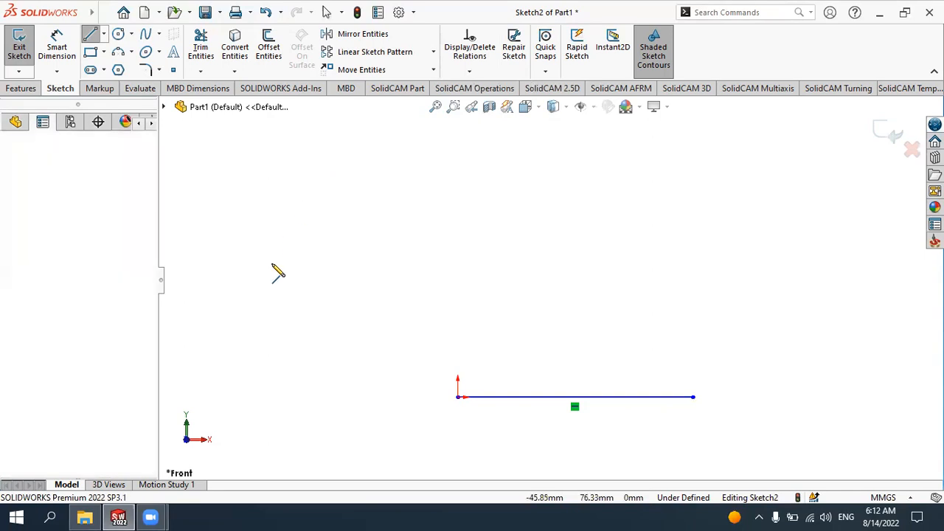
{"action": "left_click", "coordinate": [241, 327]}
{"action": "left_click", "coordinate": [604, 327]}
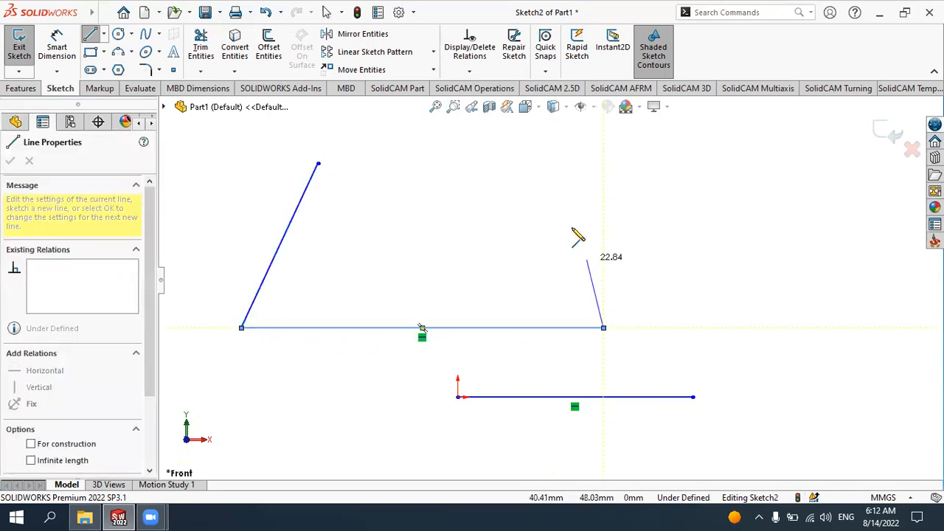
{"action": "left_click", "coordinate": [641, 179]}
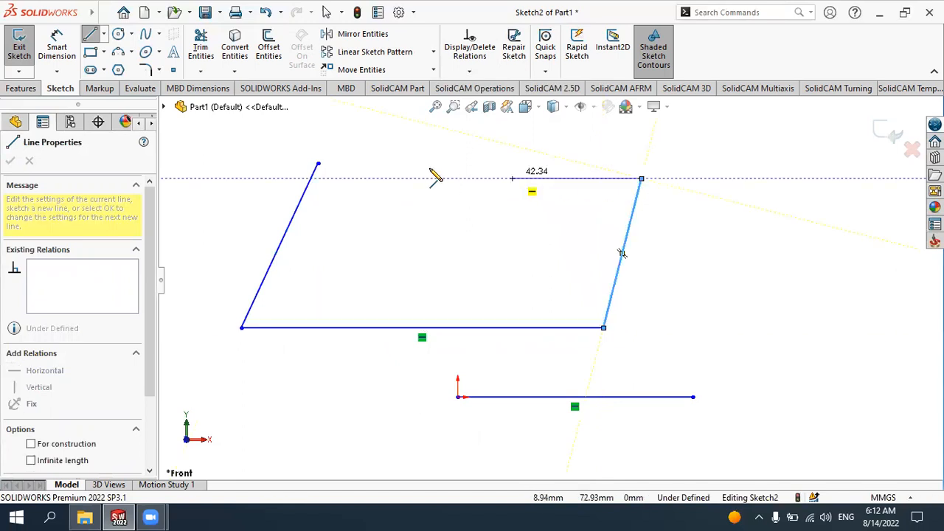
{"action": "left_click", "coordinate": [318, 164]}
{"action": "key", "text": "Escape"}
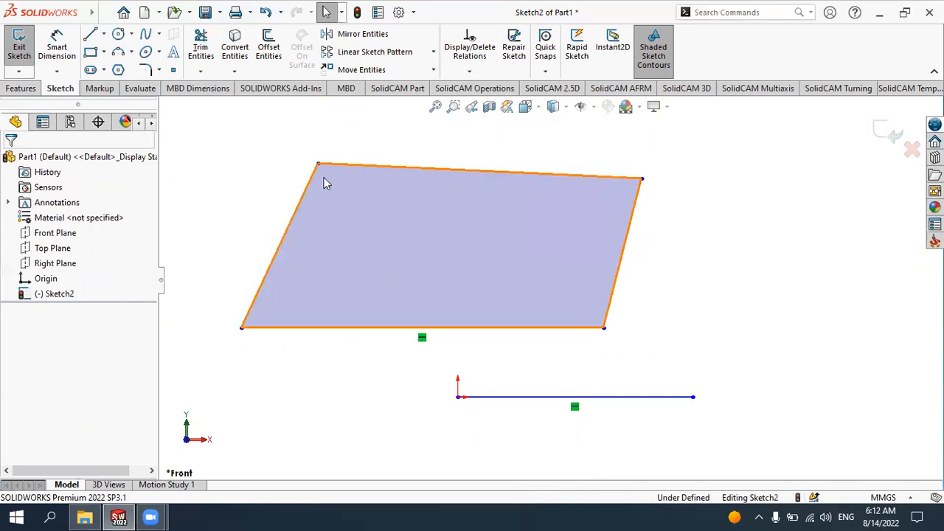
- Add a Vertical relation to the profile's slanted left side and another to its slanted right side
{"action": "left_click", "coordinate": [288, 232]}
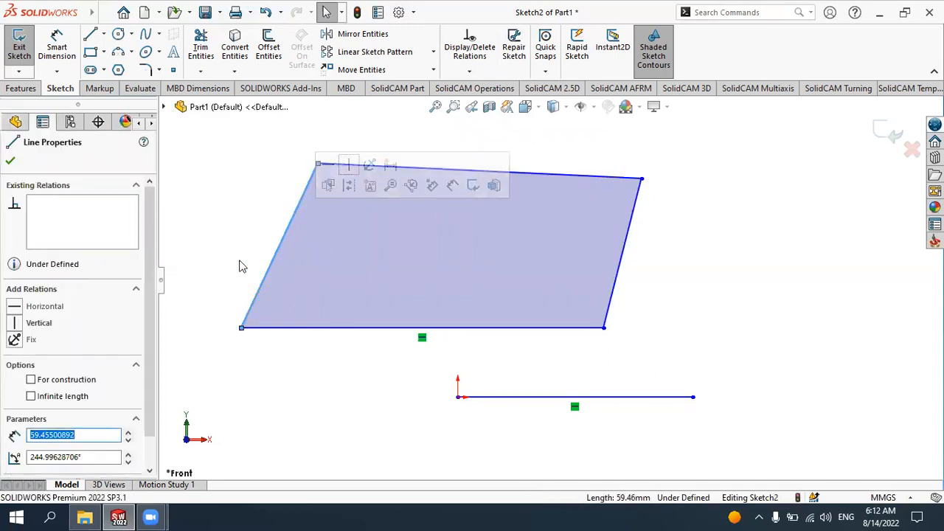
{"action": "left_click", "coordinate": [15, 325]}
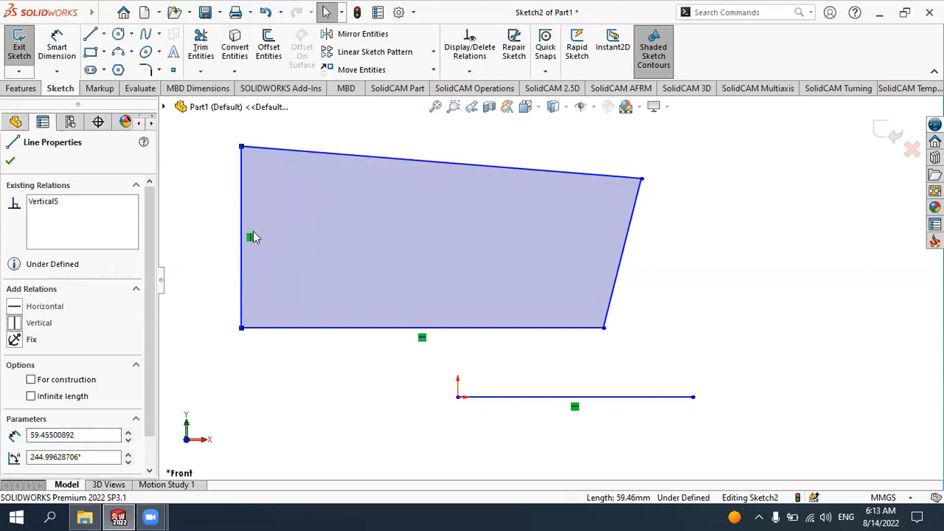
{"action": "left_click", "coordinate": [11, 162]}
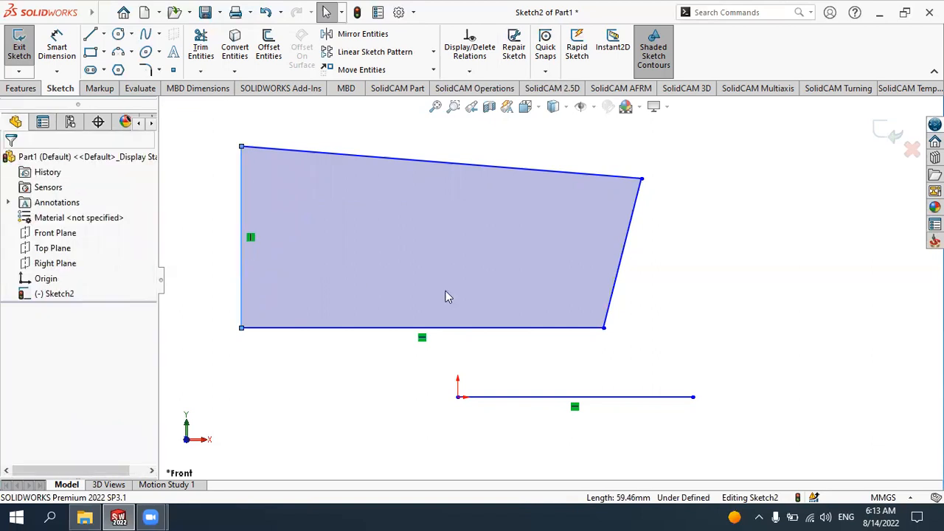
{"action": "left_click", "coordinate": [622, 264]}
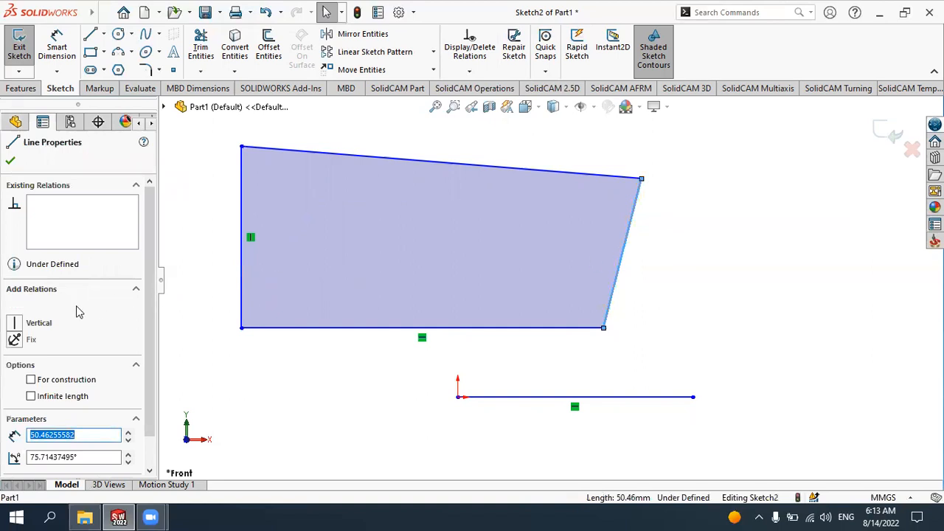
{"action": "left_click", "coordinate": [16, 324]}
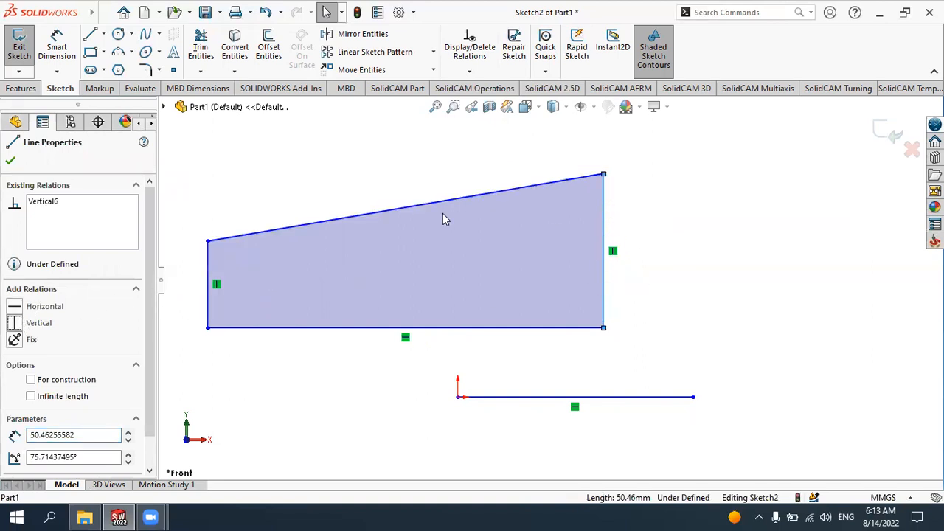
{"action": "left_click", "coordinate": [11, 163]}
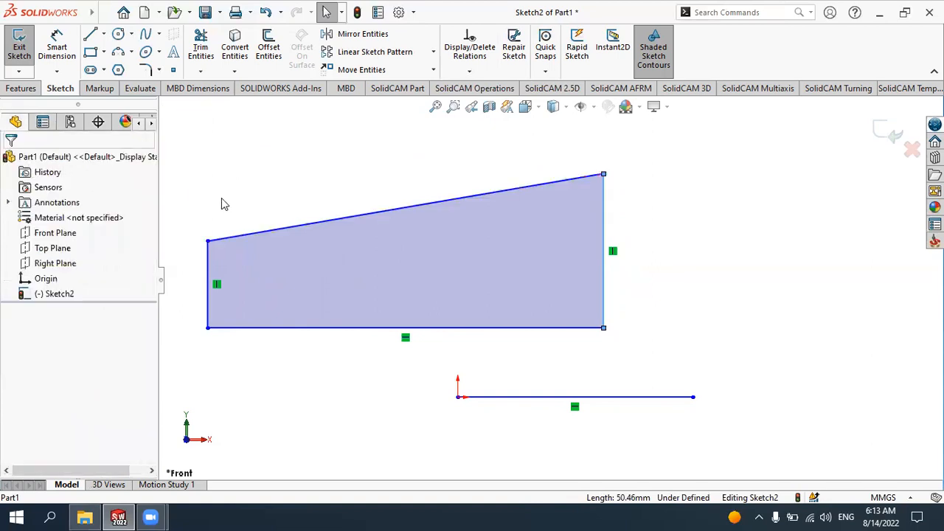
- Add a Horizontal relation to the profile's sloping top line and accept its properties
{"action": "left_click", "coordinate": [260, 236]}
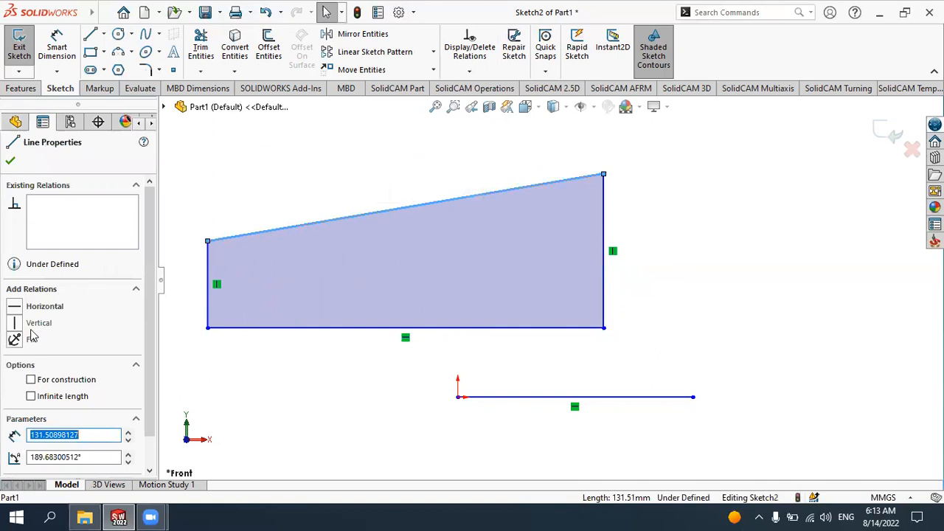
{"action": "left_click", "coordinate": [18, 308]}
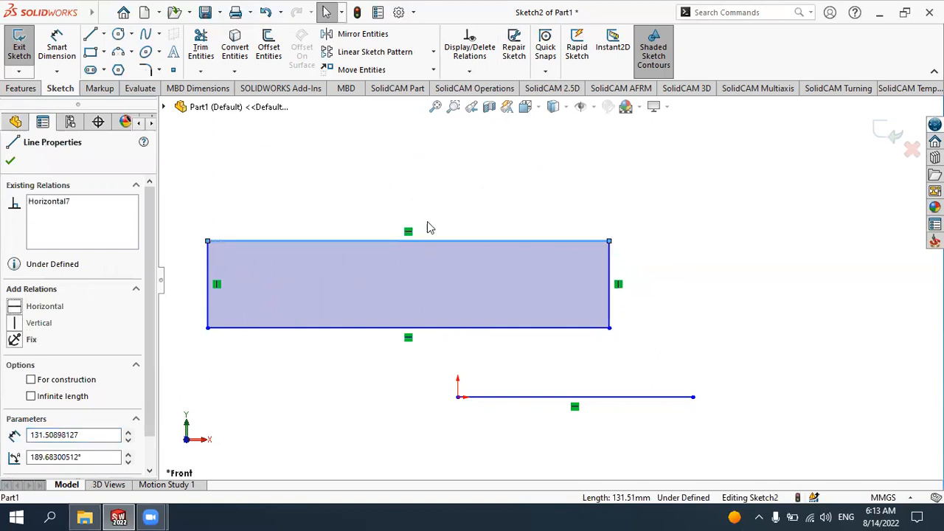
{"action": "left_click", "coordinate": [11, 161]}
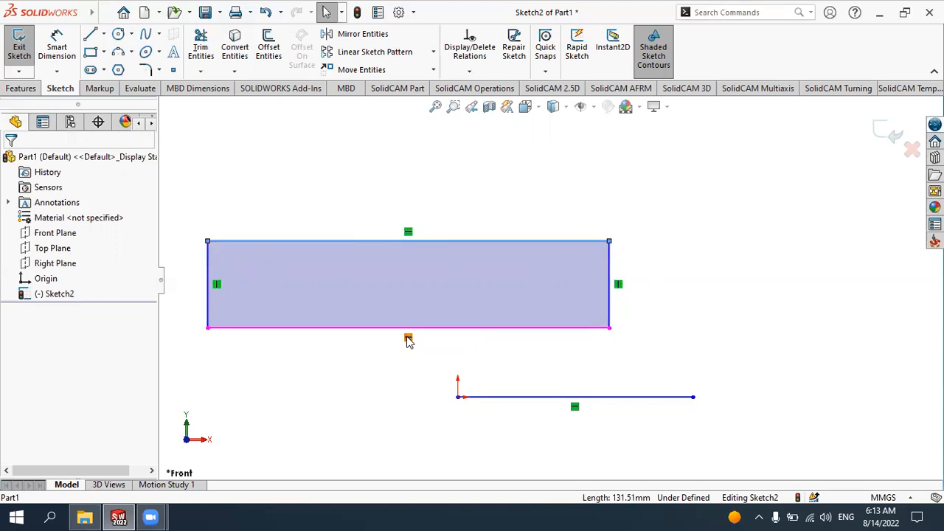
- Sketch an open two-line chain above the rectangle: a slanted line about 31 mm long running into a horizontal line
{"action": "scroll", "coordinate": [436, 346], "scroll_direction": "up", "scroll_amount": 2}
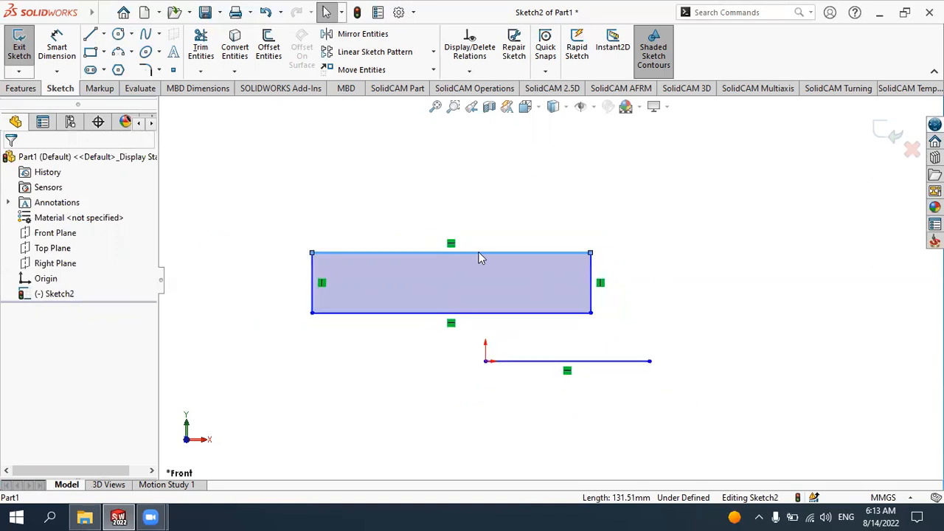
{"action": "scroll", "coordinate": [480, 257], "scroll_direction": "down", "scroll_amount": 1}
{"action": "scroll", "coordinate": [480, 257], "scroll_direction": "down", "scroll_amount": 1}
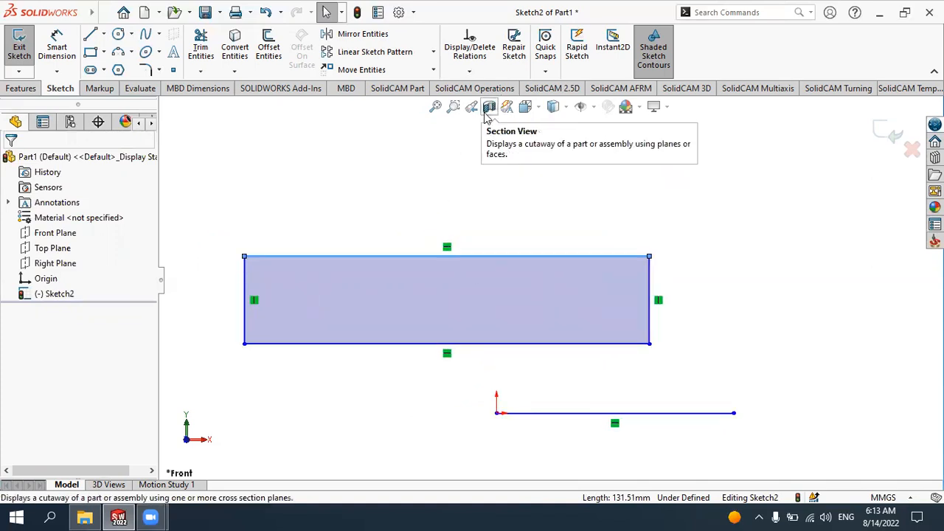
{"action": "left_click", "coordinate": [90, 34]}
{"action": "left_click", "coordinate": [301, 130]}
{"action": "left_click", "coordinate": [258, 216]}
{"action": "left_click", "coordinate": [446, 216]}
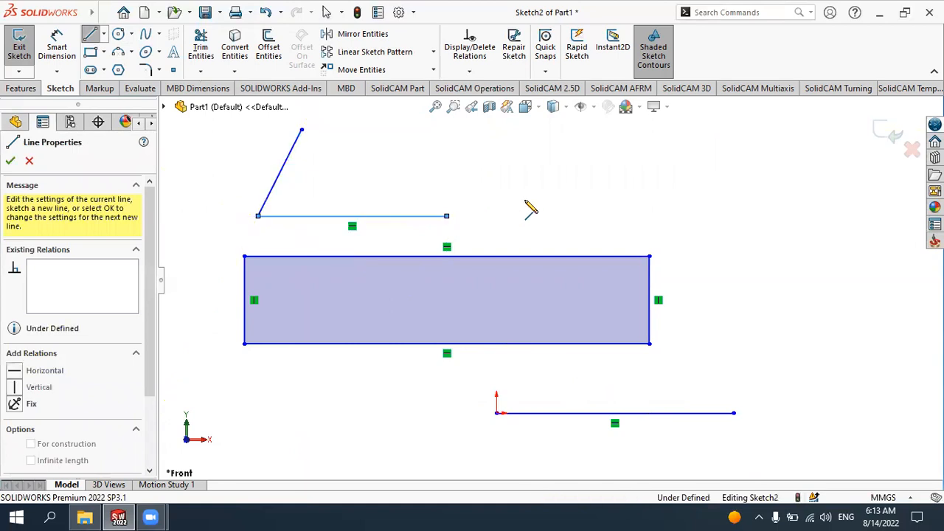
{"action": "key", "text": "Escape"}
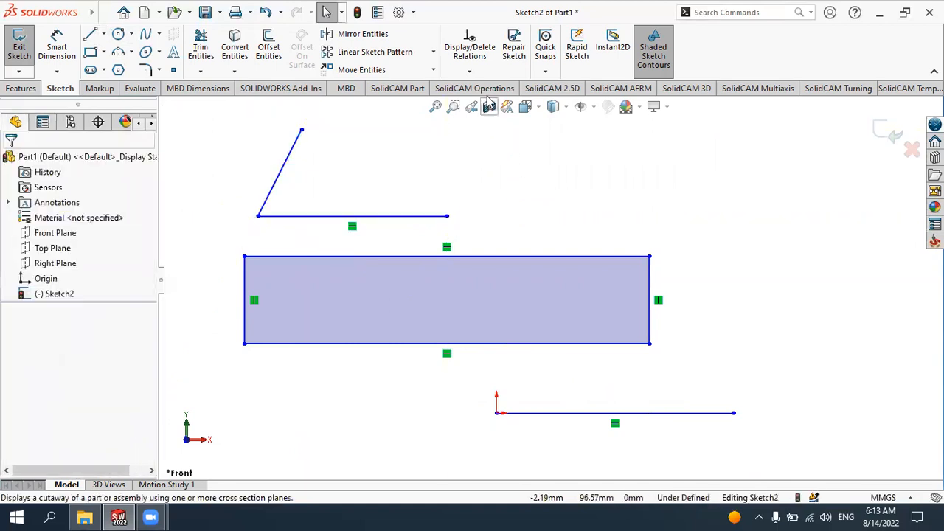
- Use the Add Relation command to make the open chain's slanted line Vertical and accept it
{"action": "left_click", "coordinate": [467, 75]}
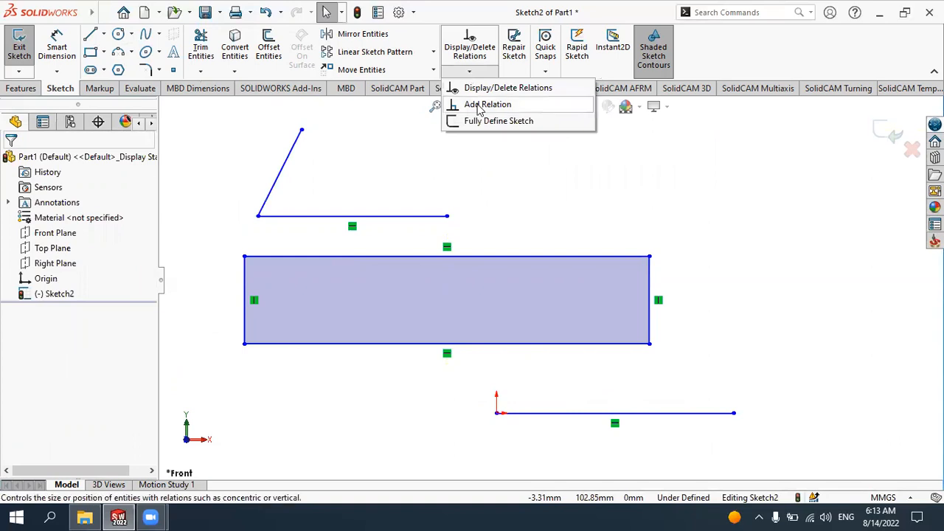
{"action": "left_click", "coordinate": [483, 105]}
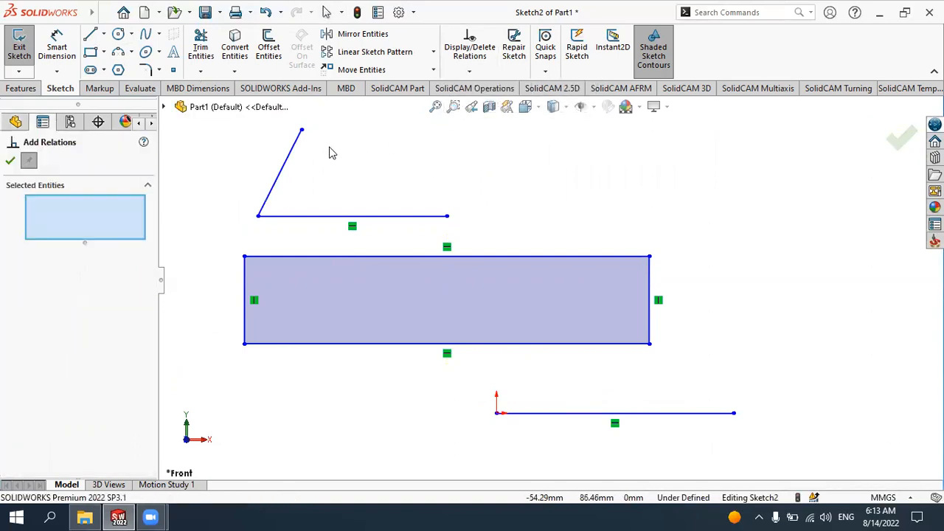
{"action": "left_click", "coordinate": [278, 185]}
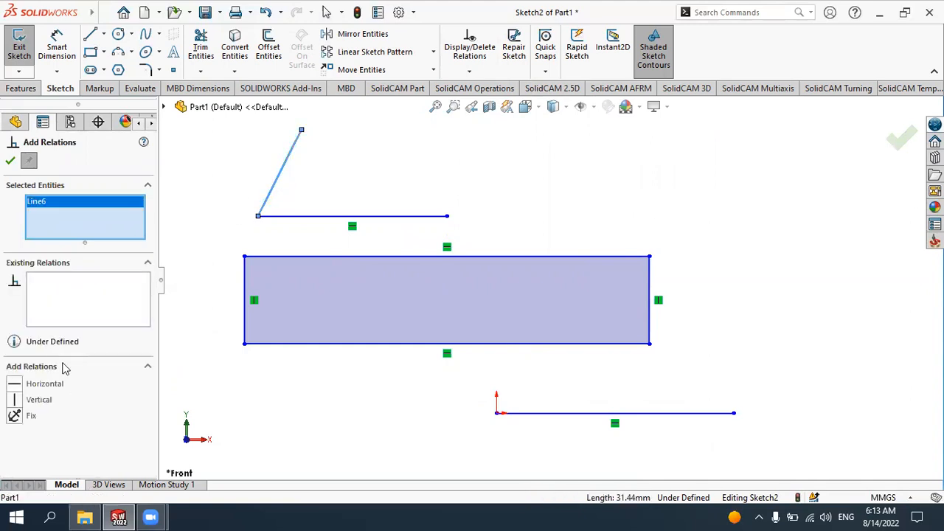
{"action": "left_click", "coordinate": [47, 403]}
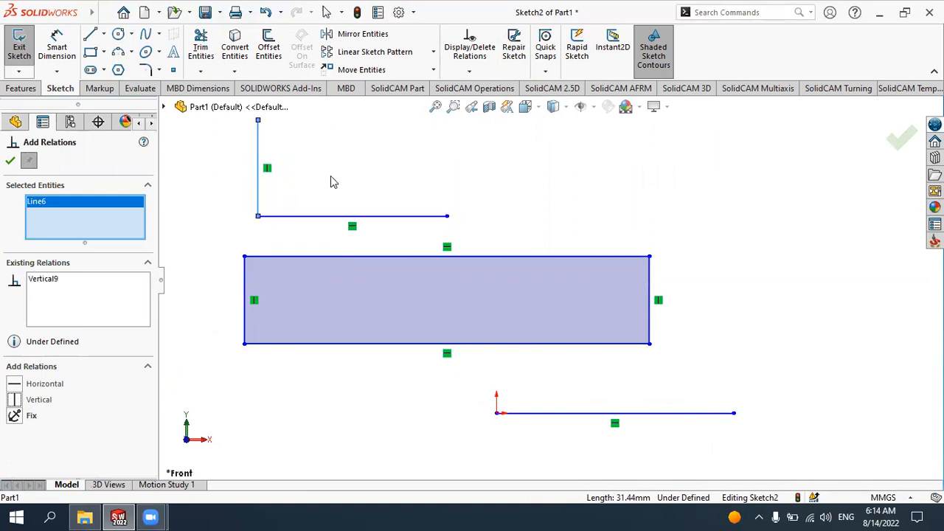
{"action": "left_click", "coordinate": [10, 161]}
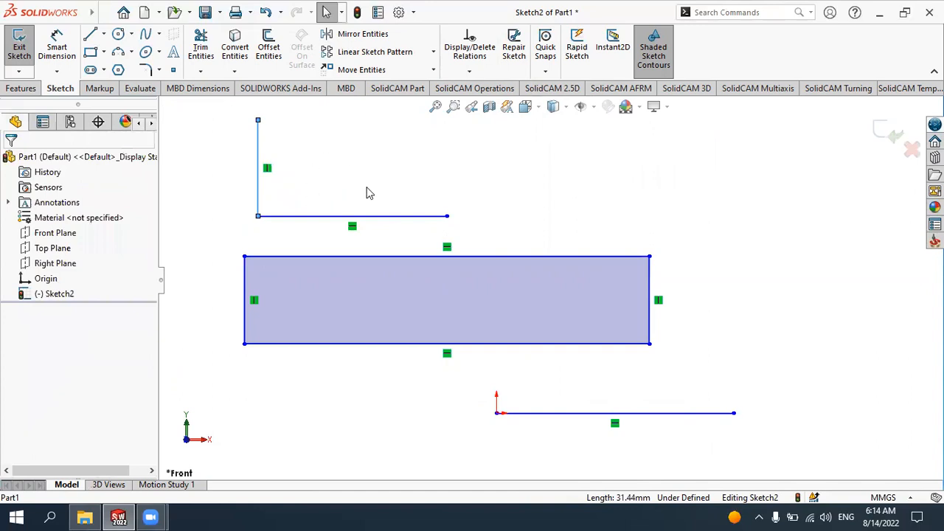
- Sketch a separate horizontal line in the empty area to the upper left of the L-shaped lines
{"action": "scroll", "coordinate": [323, 251], "scroll_direction": "up", "scroll_amount": 1}
{"action": "middle_click_drag", "start_coordinate": [322, 250], "coordinate": [398, 230], "text": "ctrl"}
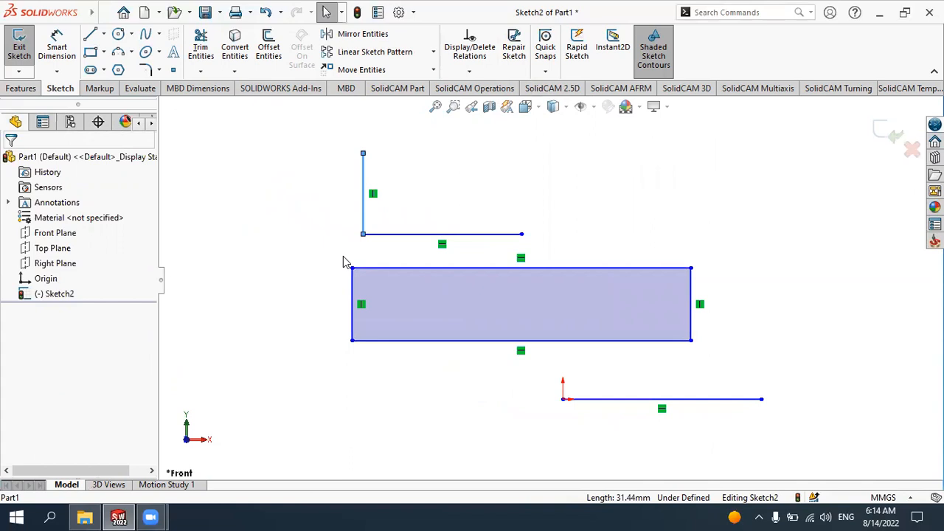
{"action": "scroll", "coordinate": [343, 256], "scroll_direction": "up", "scroll_amount": 1}
{"action": "scroll", "coordinate": [344, 260], "scroll_direction": "down", "scroll_amount": 2}
{"action": "middle_click_drag", "start_coordinate": [347, 263], "coordinate": [401, 262], "text": "ctrl"}
{"action": "scroll", "coordinate": [418, 290], "scroll_direction": "down", "scroll_amount": 1}
{"action": "scroll", "coordinate": [455, 276], "scroll_direction": "up", "scroll_amount": 2}
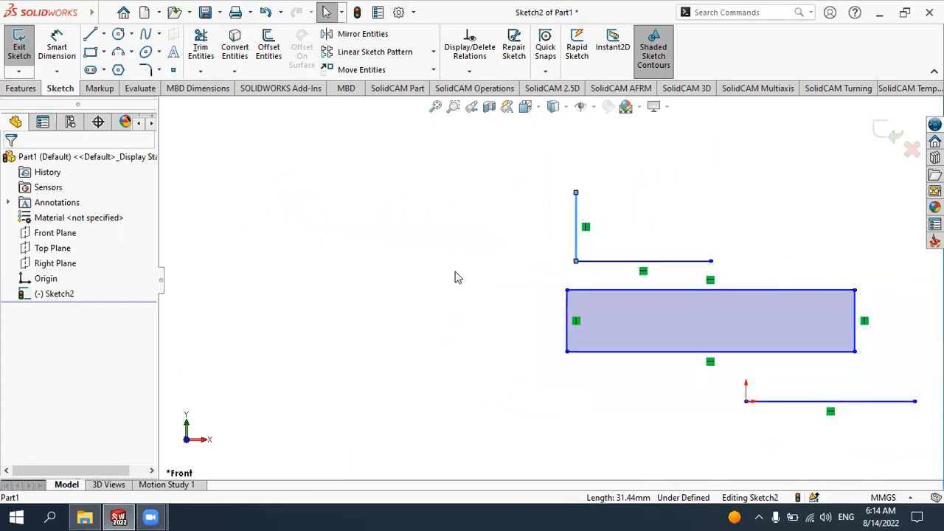
{"action": "scroll", "coordinate": [695, 244], "scroll_direction": "down", "scroll_amount": 1}
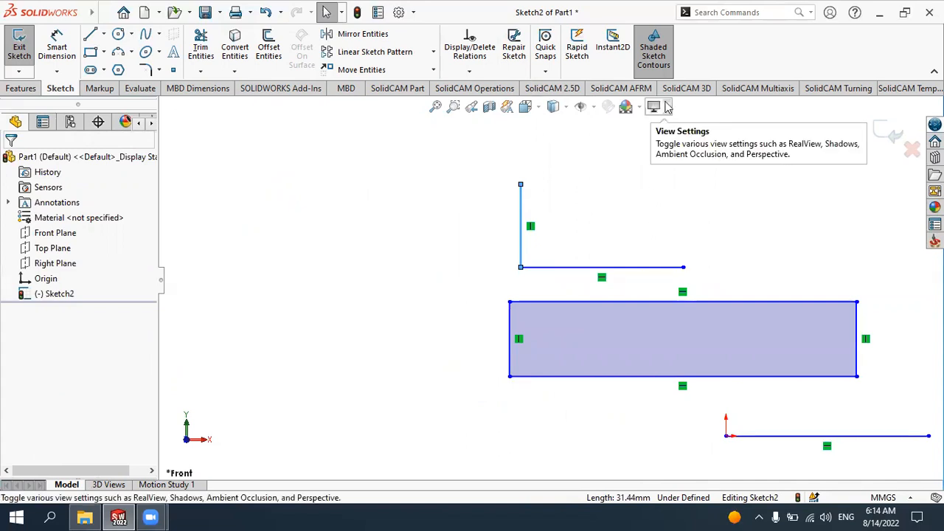
{"action": "left_click", "coordinate": [469, 71]}
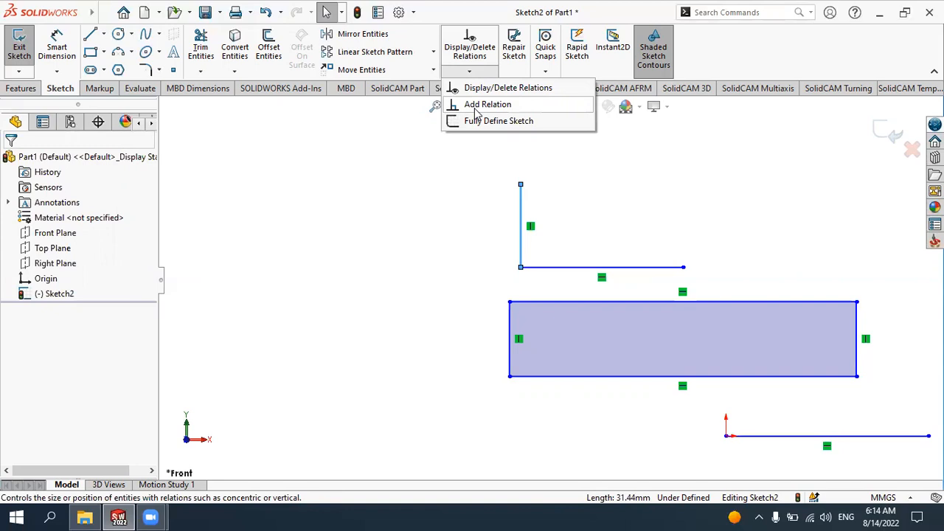
{"action": "left_click", "coordinate": [371, 231]}
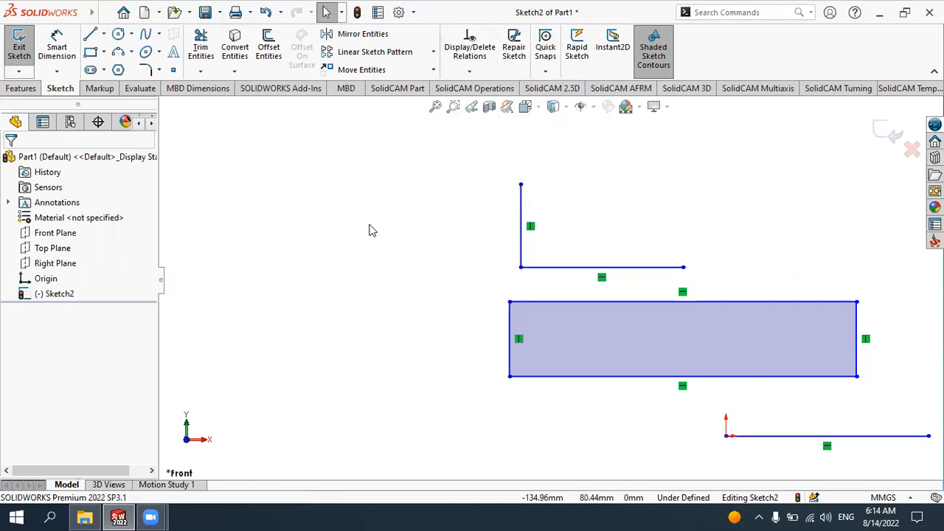
{"action": "left_click", "coordinate": [90, 35]}
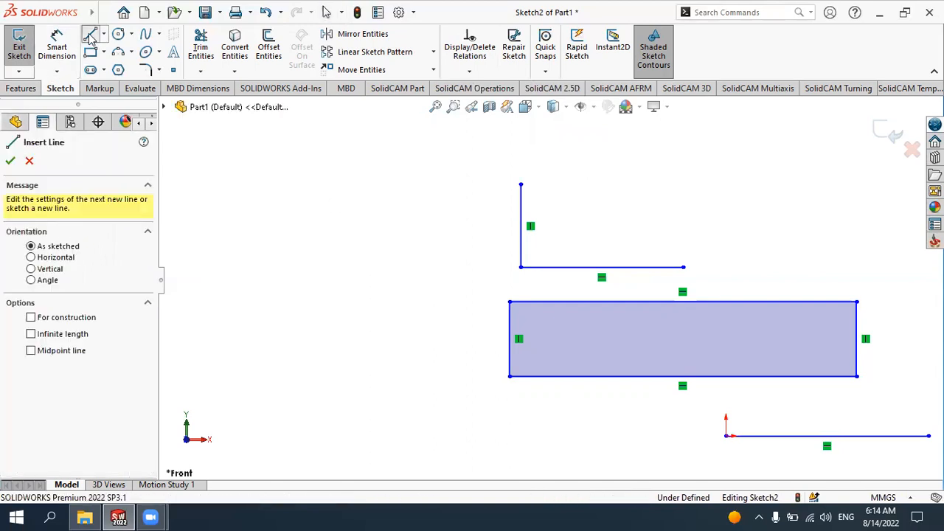
{"action": "left_click", "coordinate": [225, 174]}
{"action": "left_click", "coordinate": [368, 174]}
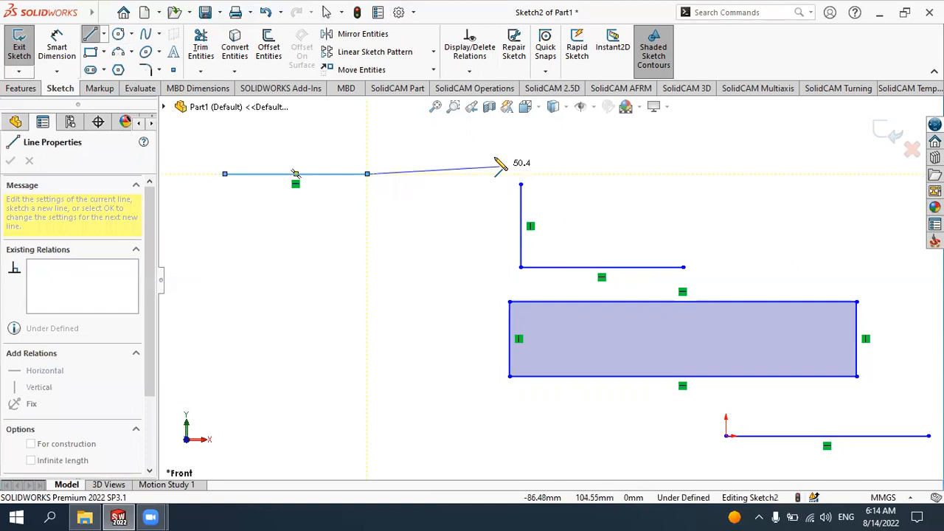
{"action": "key", "text": "Escape"}
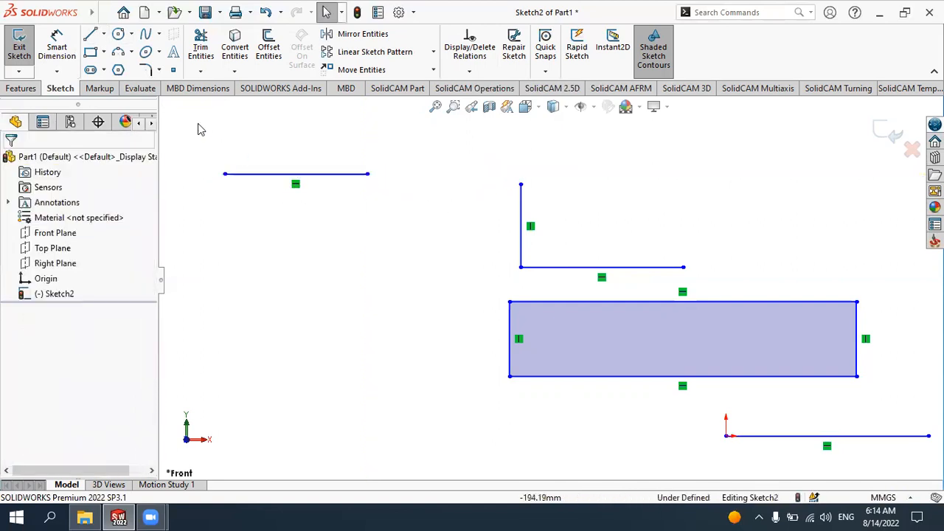
- Sketch a second, shorter horizontal line below and to the right of the first, just left of the L-shape's vertical line
{"action": "left_click", "coordinate": [90, 34]}
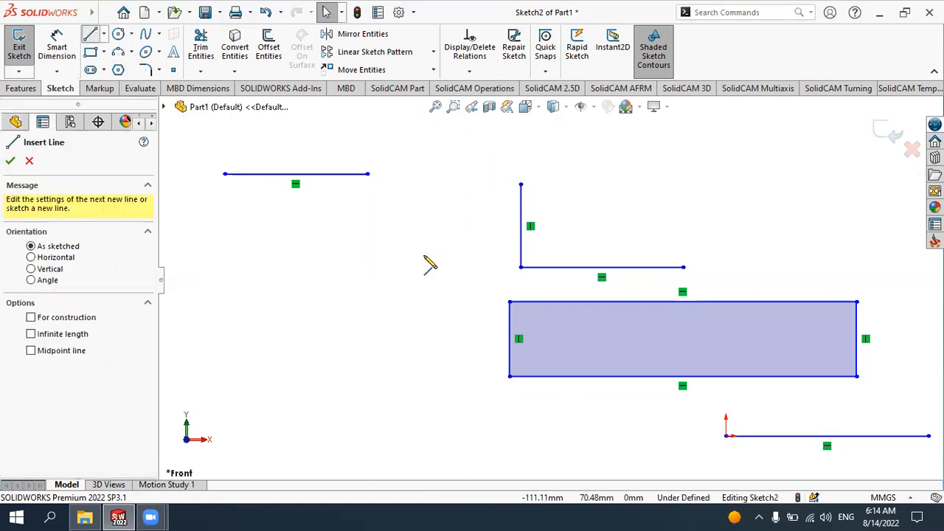
{"action": "left_click", "coordinate": [378, 244]}
{"action": "left_click", "coordinate": [484, 244]}
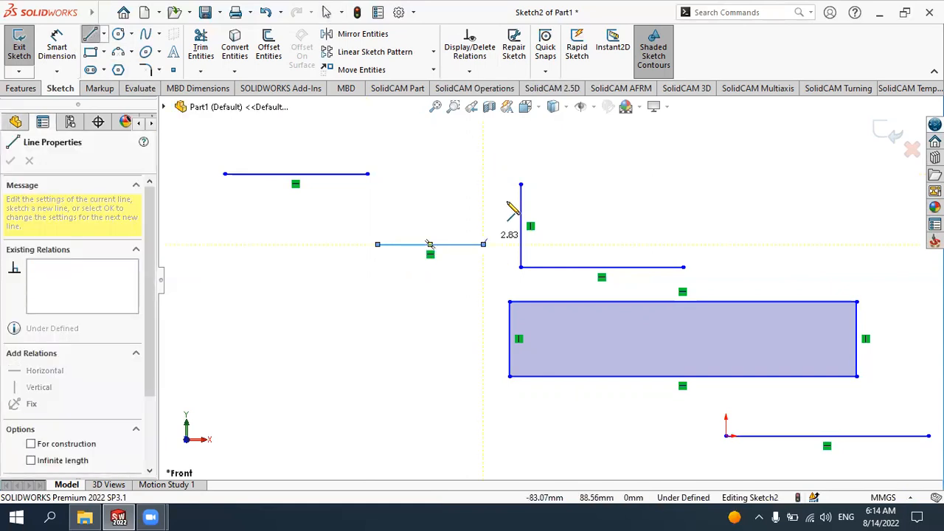
{"action": "key", "text": "Escape"}
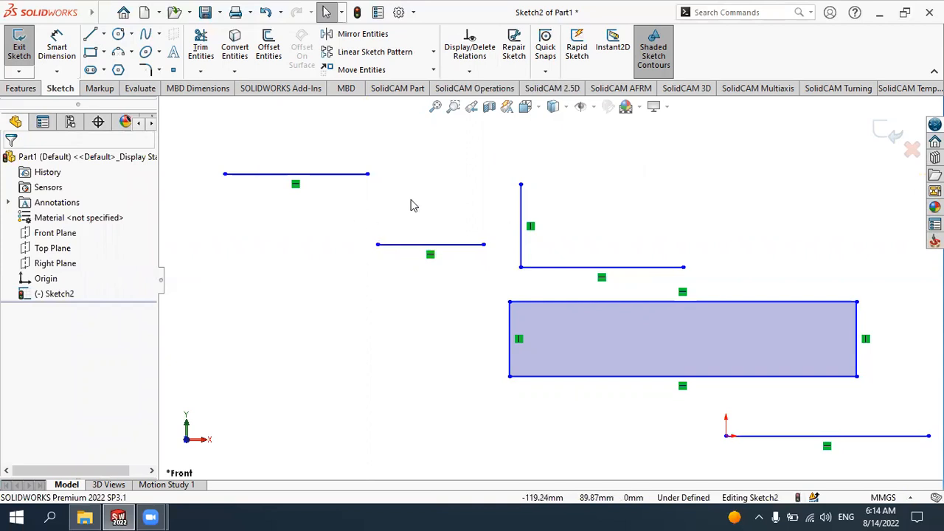
- Use the Add Relation command to make the two separate horizontal lines beside the L-shape Collinear and accept it
{"action": "left_click", "coordinate": [470, 71]}
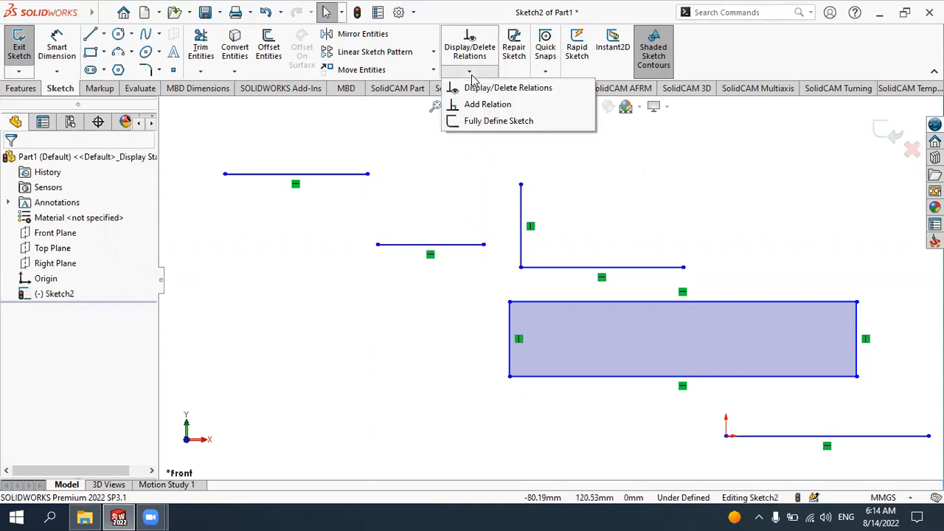
{"action": "left_click", "coordinate": [476, 104]}
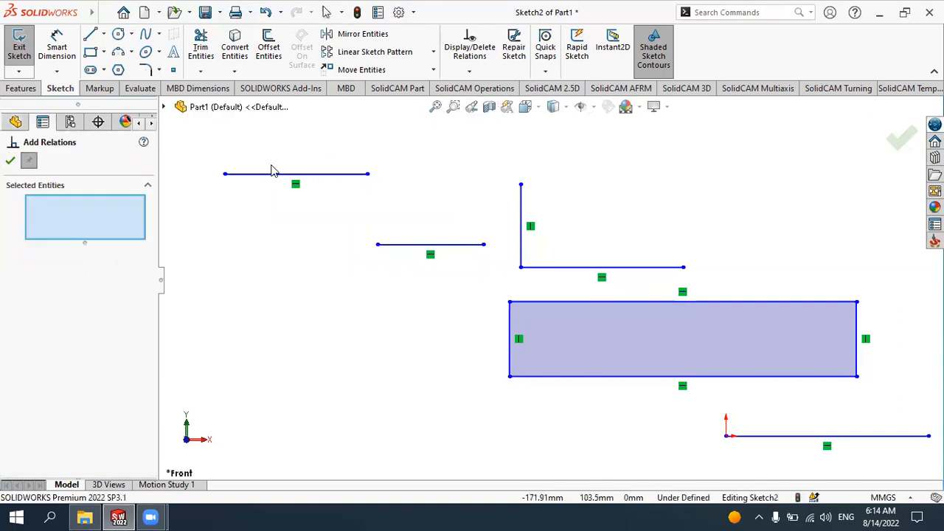
{"action": "left_click", "coordinate": [262, 174]}
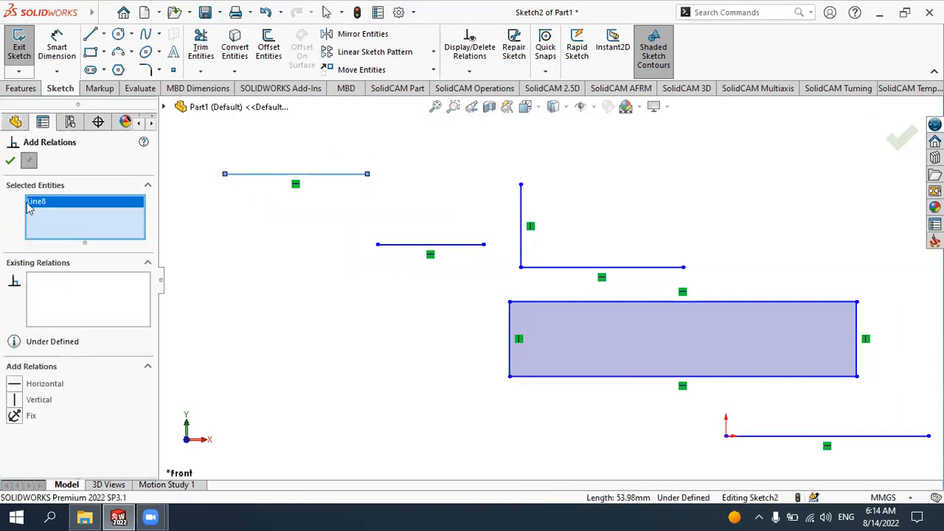
{"action": "left_click", "coordinate": [399, 245]}
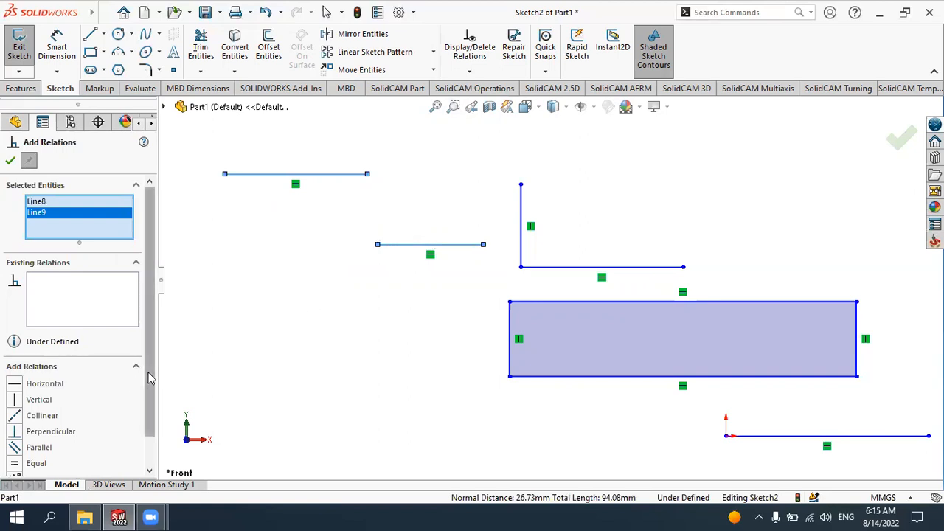
{"action": "scroll", "coordinate": [148, 378], "scroll_direction": "down", "scroll_amount": 1}
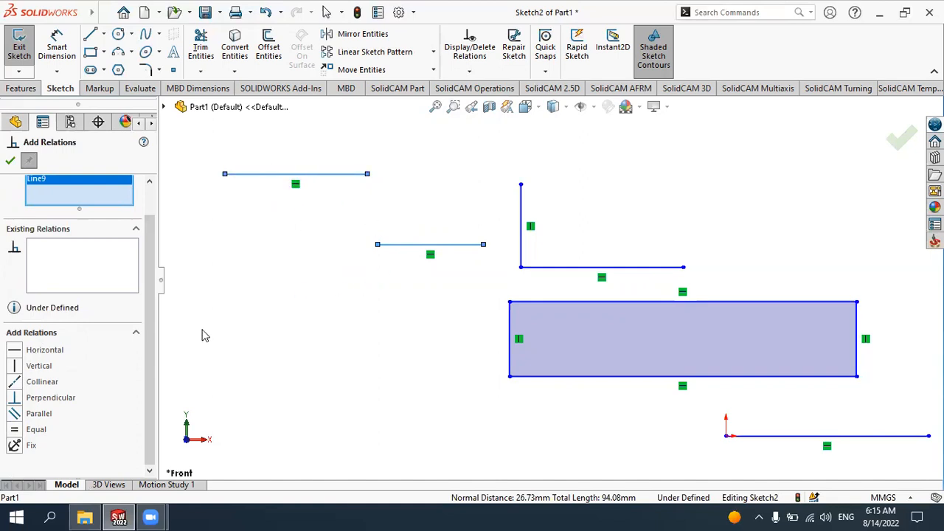
{"action": "left_click", "coordinate": [38, 385]}
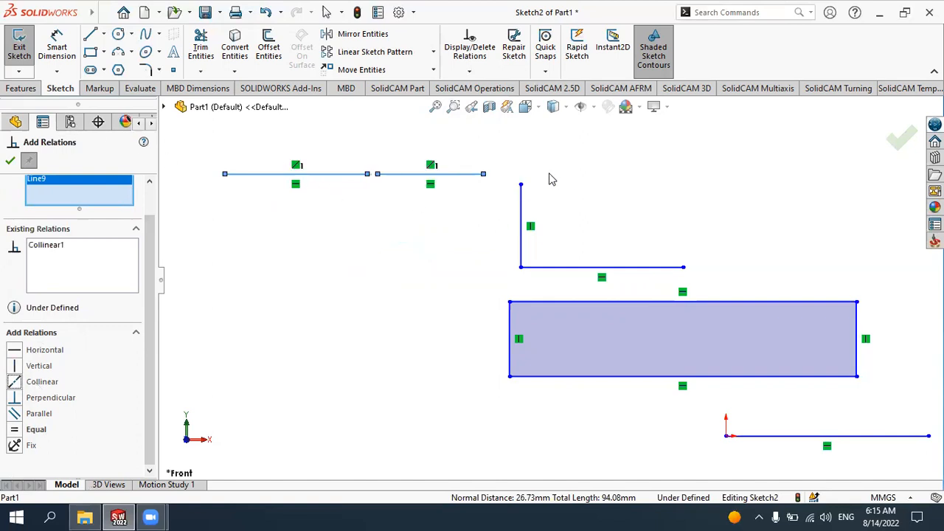
{"action": "scroll", "coordinate": [388, 137], "scroll_direction": "down", "scroll_amount": 2}
{"action": "scroll", "coordinate": [572, 369], "scroll_direction": "up", "scroll_amount": 2}
{"action": "scroll", "coordinate": [232, 151], "scroll_direction": "down", "scroll_amount": 6}
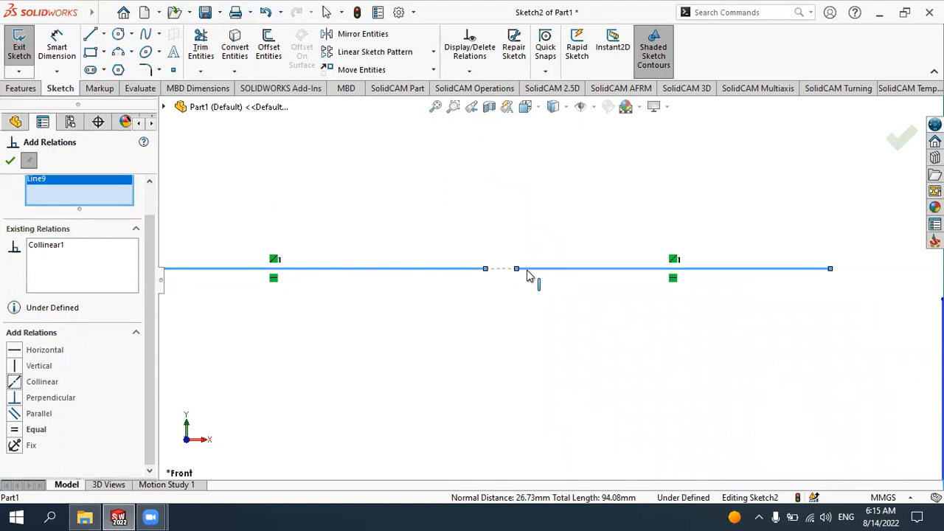
{"action": "left_click", "coordinate": [10, 160]}
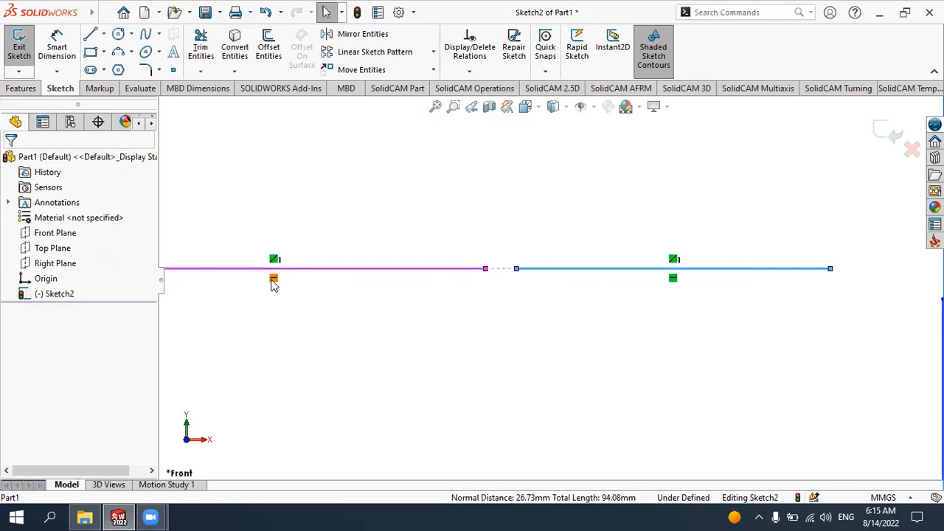
- Sketch a horizontal line about 31 mm long above the first line of the collinear pair
{"action": "scroll", "coordinate": [522, 310], "scroll_direction": "up", "scroll_amount": 3}
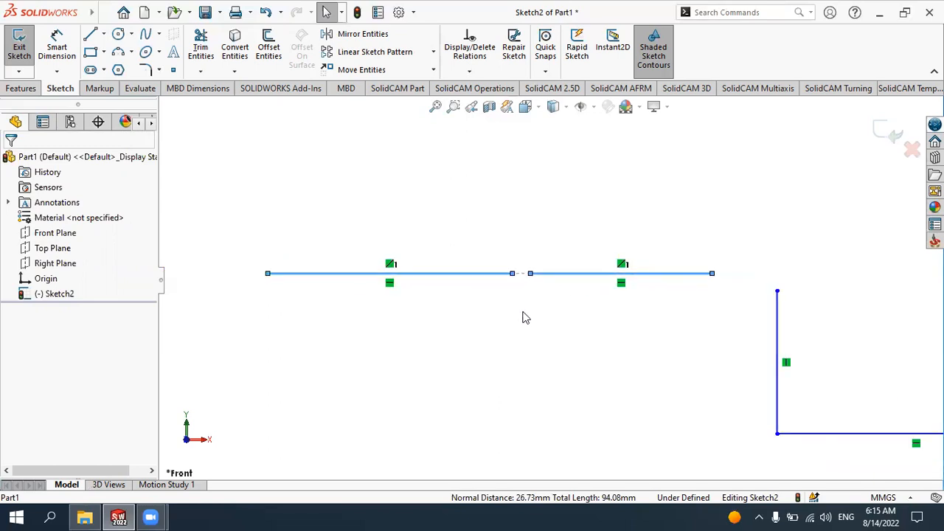
{"action": "scroll", "coordinate": [594, 270], "scroll_direction": "down", "scroll_amount": 3}
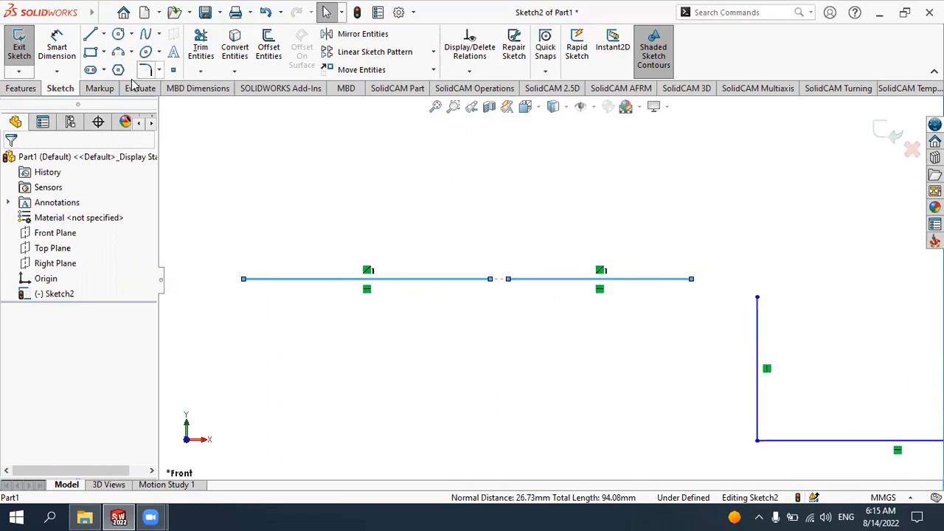
{"action": "left_click", "coordinate": [91, 34]}
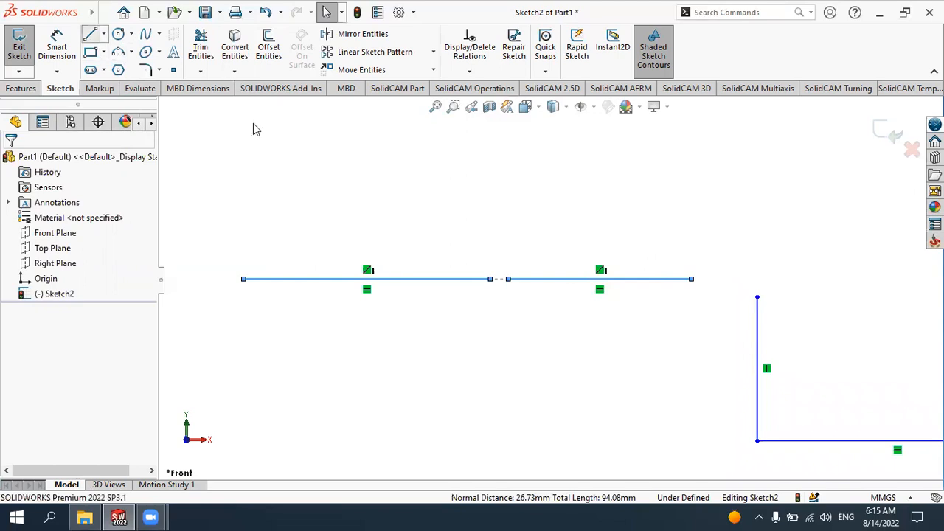
{"action": "left_click", "coordinate": [300, 188]}
{"action": "left_click", "coordinate": [440, 188]}
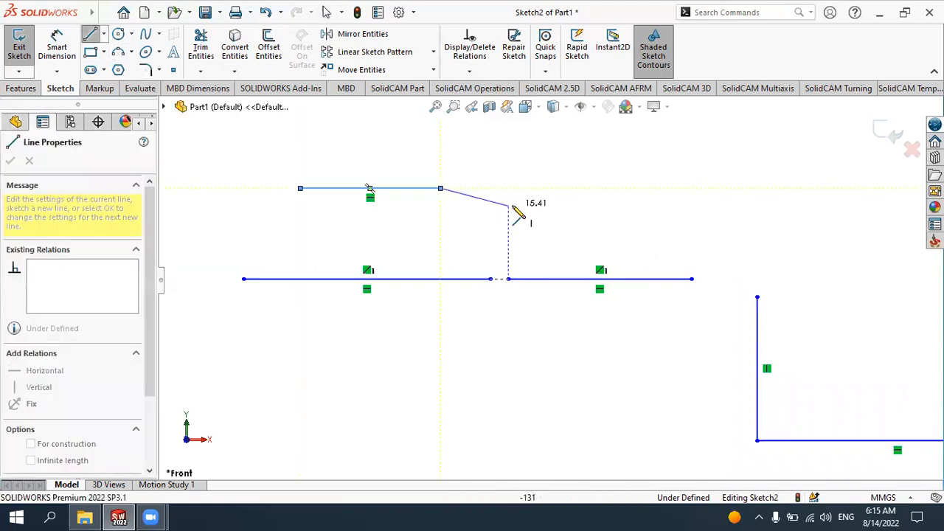
{"action": "key", "text": "Escape"}
- Sketch a second horizontal line slightly lower and to the right, directly above the shorter line of the collinear pair
{"action": "key", "text": "l"}
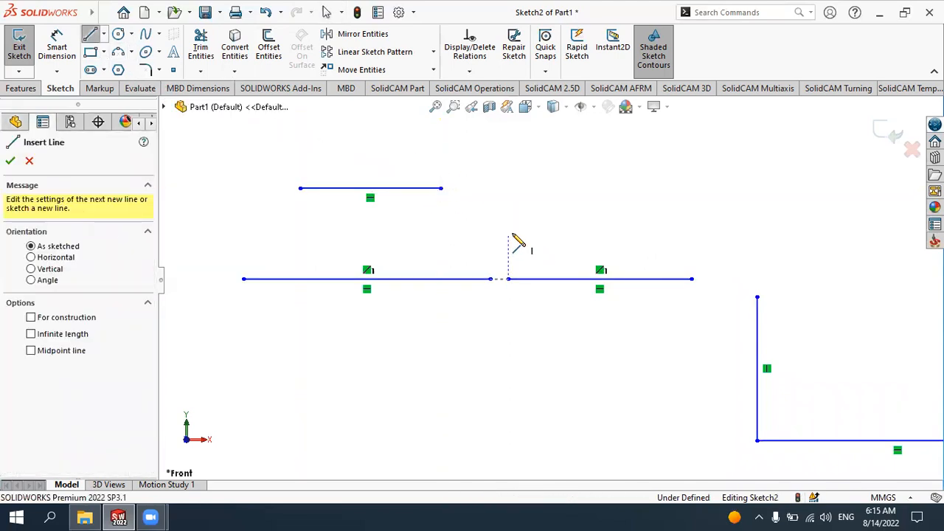
{"action": "left_click", "coordinate": [508, 233]}
{"action": "left_click", "coordinate": [657, 233]}
{"action": "key", "text": "Escape"}
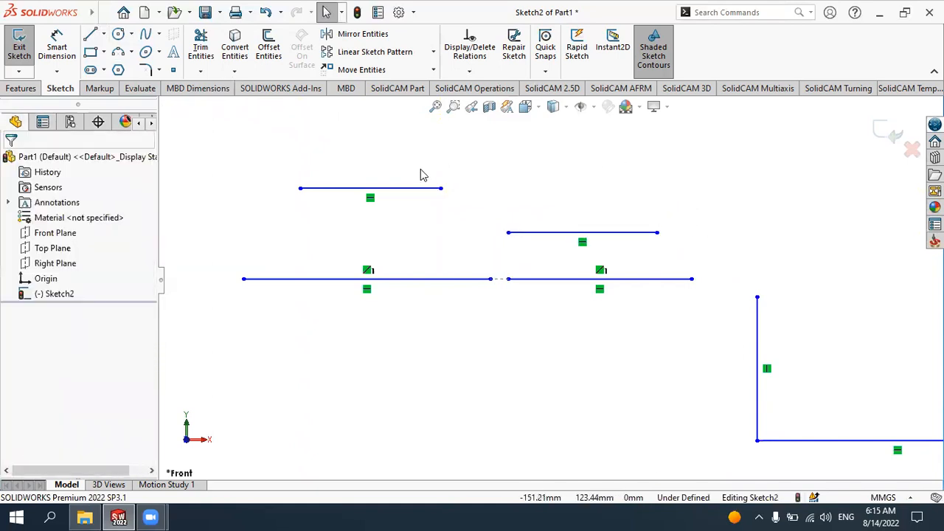
{"action": "left_click", "coordinate": [408, 191]}
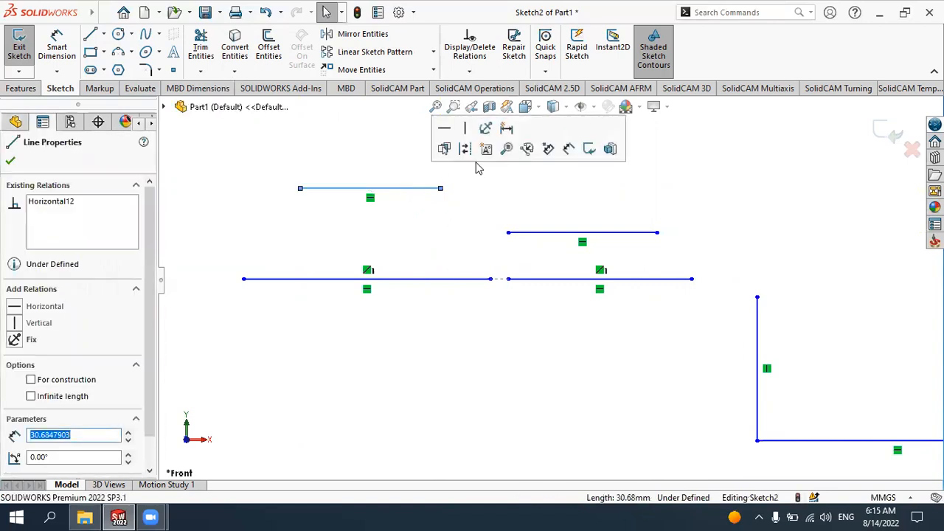
{"action": "left_click", "coordinate": [461, 71]}
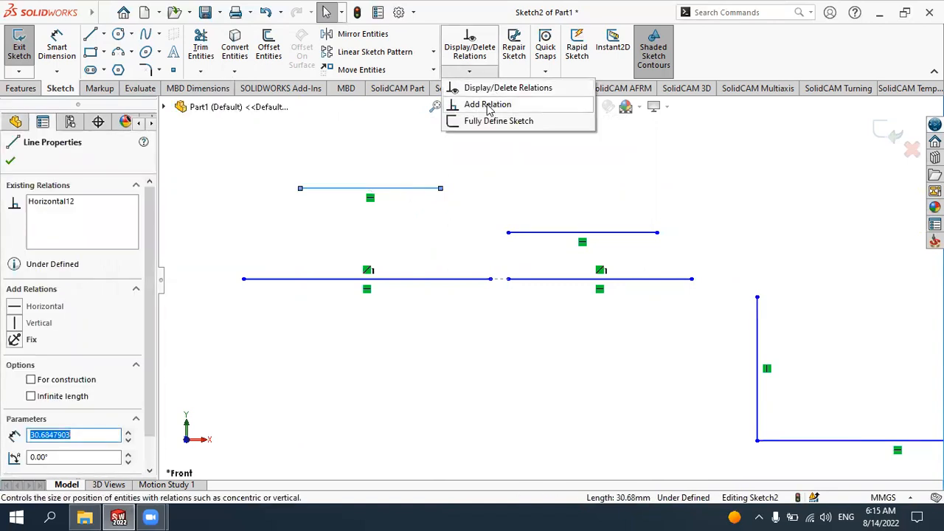
{"action": "left_click", "coordinate": [519, 185]}
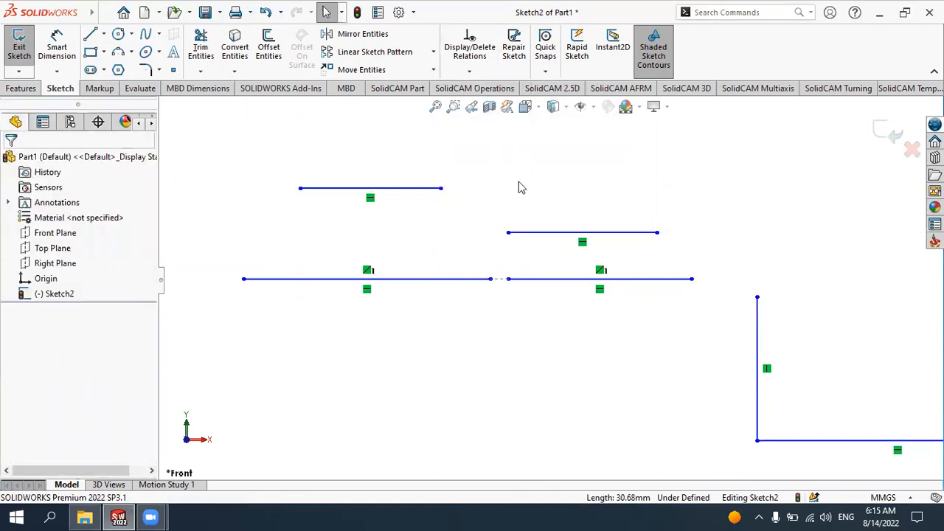
- Select the two upper horizontal lines together, make them Collinear and accept the relation
{"action": "left_click", "coordinate": [411, 194]}
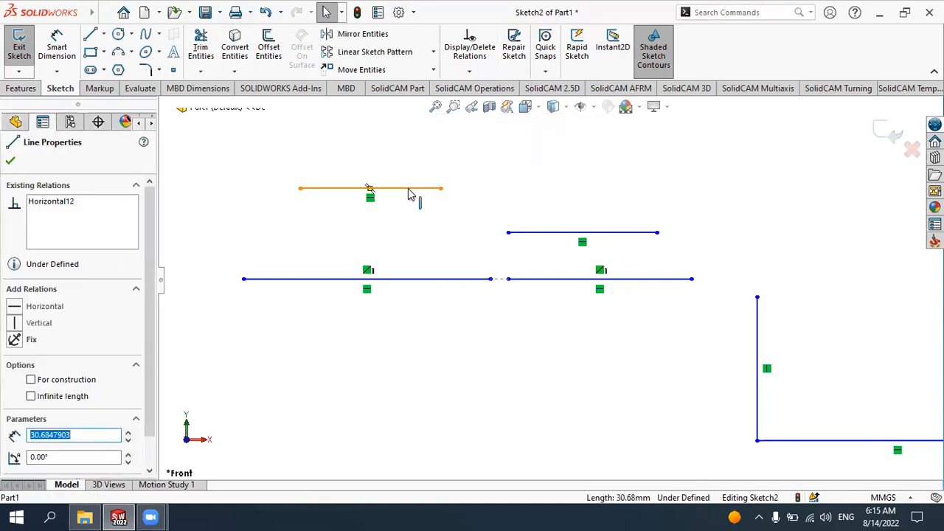
{"action": "left_click", "coordinate": [528, 237], "text": "ctrl"}
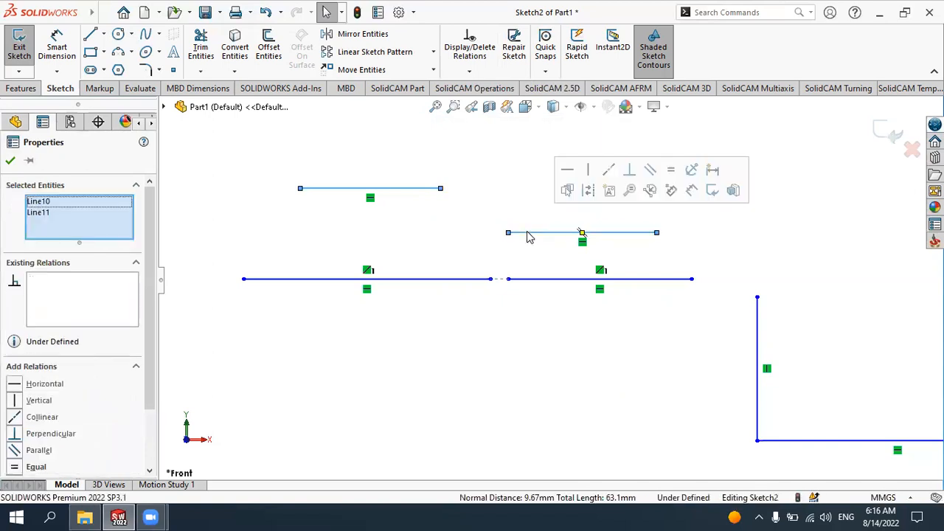
{"action": "left_click", "coordinate": [42, 418]}
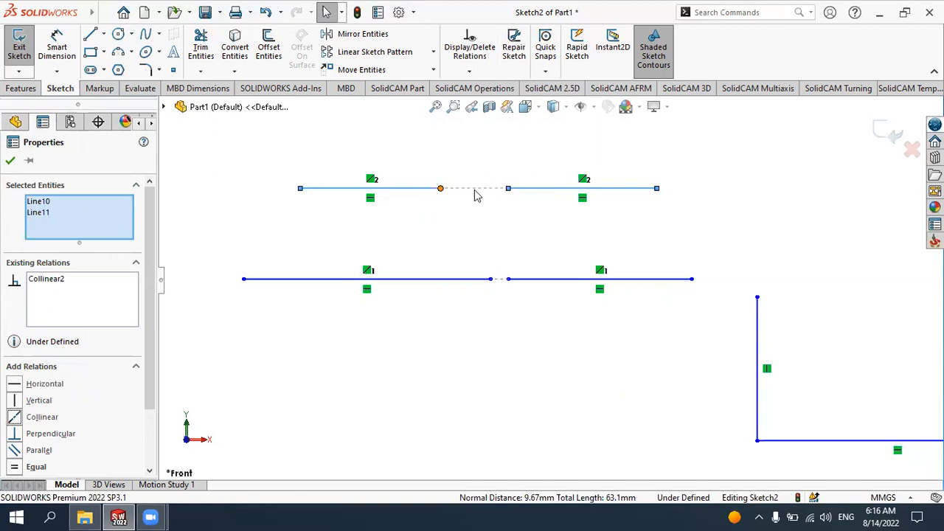
{"action": "left_click", "coordinate": [10, 160]}
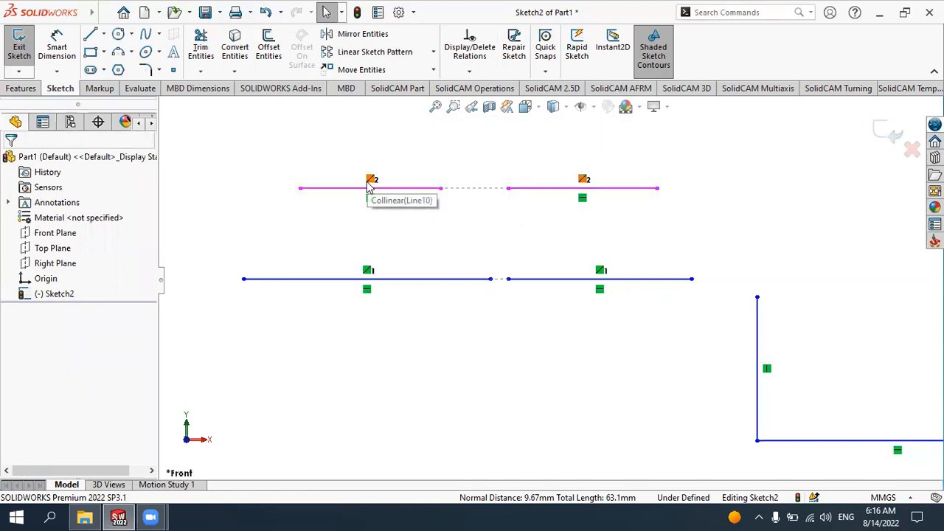
- Sketch a vertical line about 47 mm long in the empty area to the left of the two collinear pairs
{"action": "scroll", "coordinate": [518, 323], "scroll_direction": "up", "scroll_amount": 4}
{"action": "scroll", "coordinate": [517, 321], "scroll_direction": "down", "scroll_amount": 1}
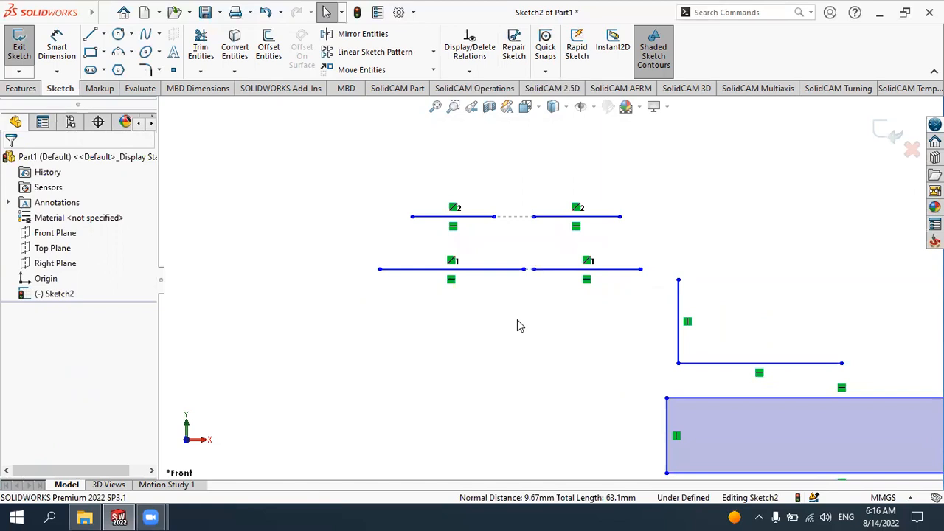
{"action": "key", "text": "l"}
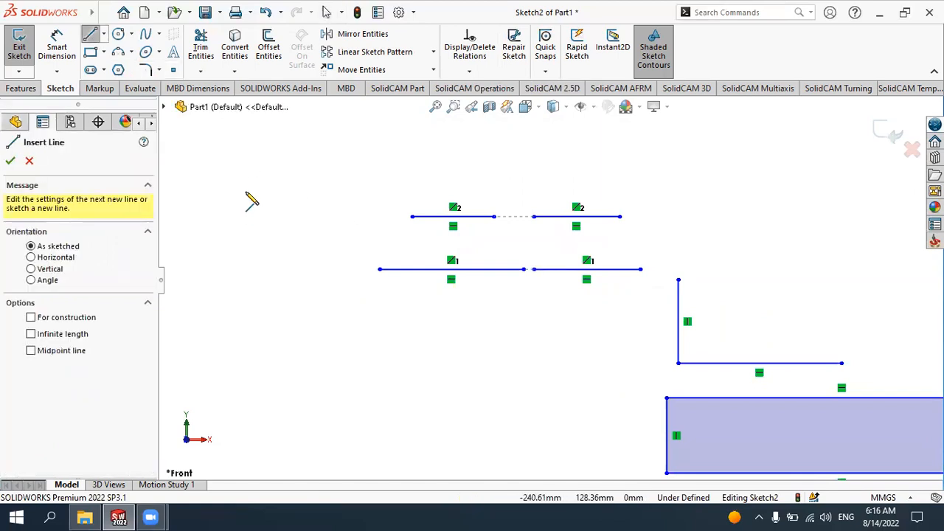
{"action": "left_click", "coordinate": [244, 191]}
{"action": "left_click", "coordinate": [245, 316]}
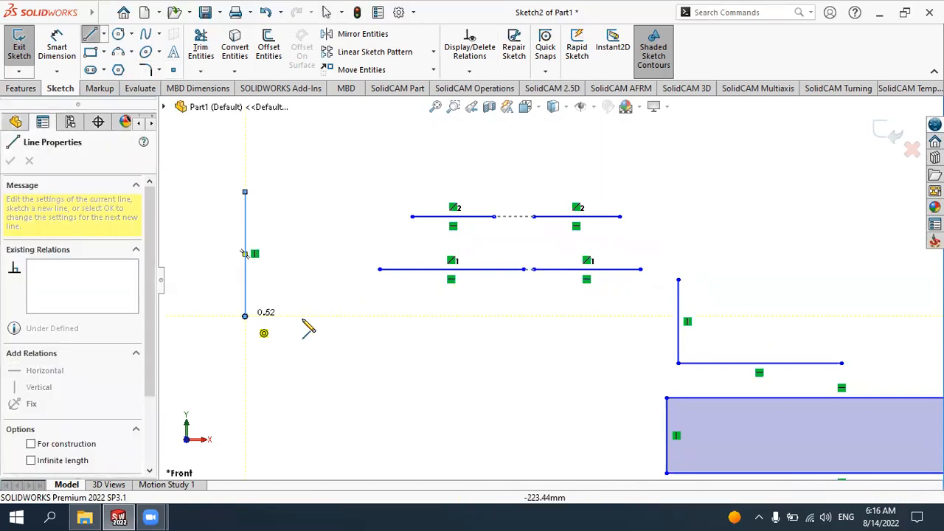
{"action": "key", "text": "Escape"}
- Sketch a second, longer vertical line lower down, between the first vertical line and the collinear pairs
{"action": "key", "text": "l"}
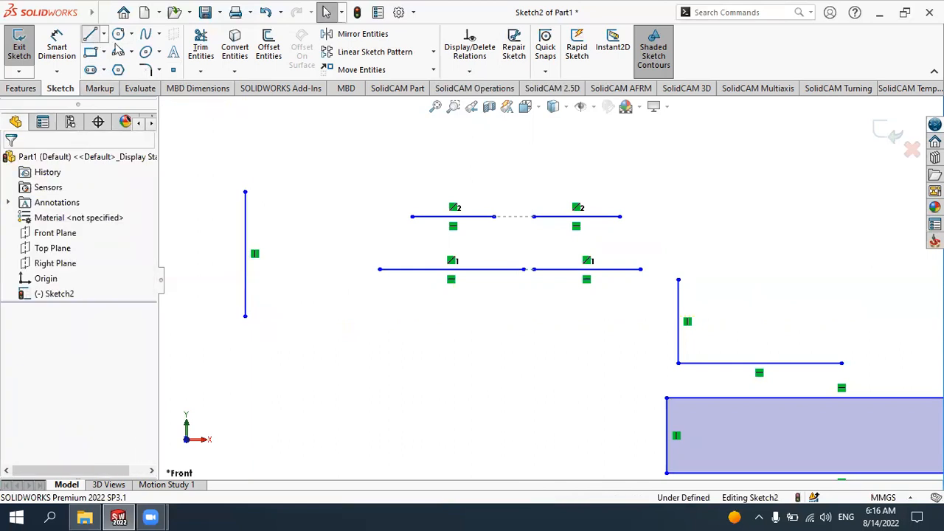
{"action": "left_click", "coordinate": [326, 241]}
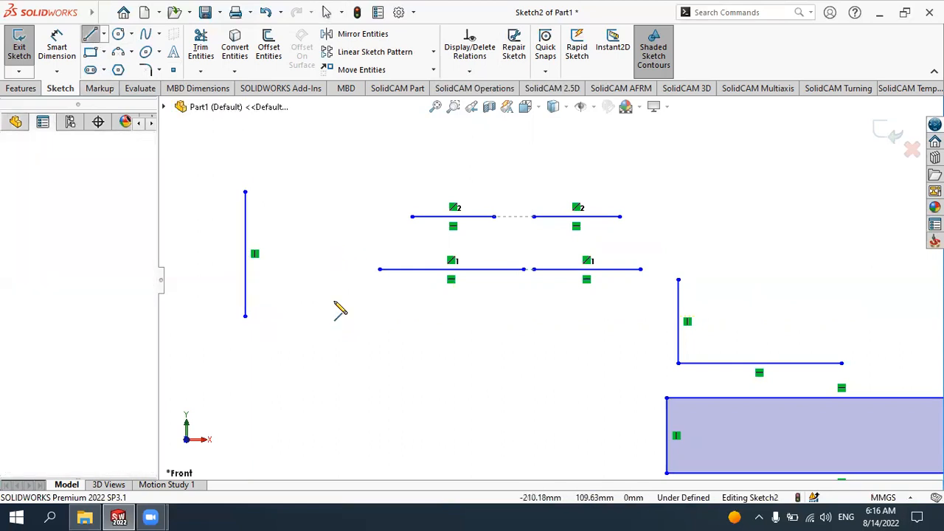
{"action": "left_click", "coordinate": [326, 413]}
{"action": "key", "text": "Escape"}
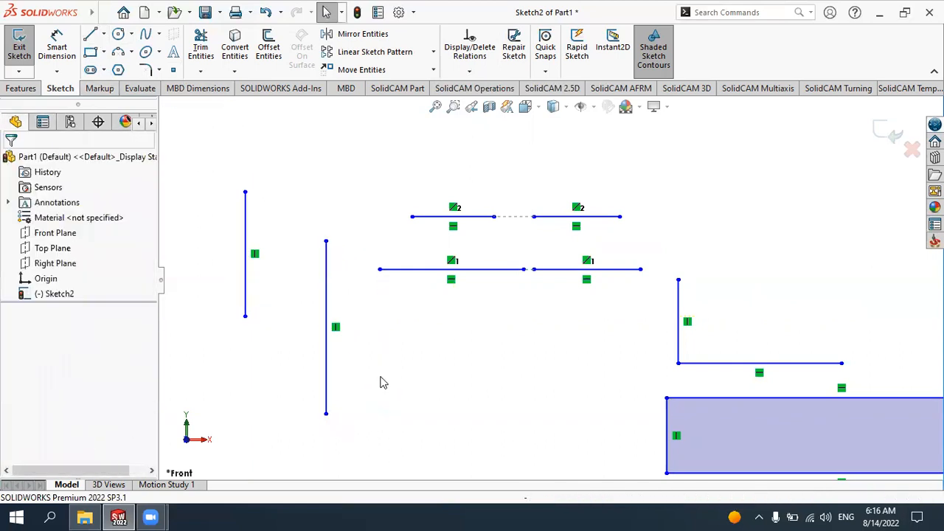
- Select both separate vertical lines, make them Collinear and accept the relation
{"action": "left_click", "coordinate": [245, 295]}
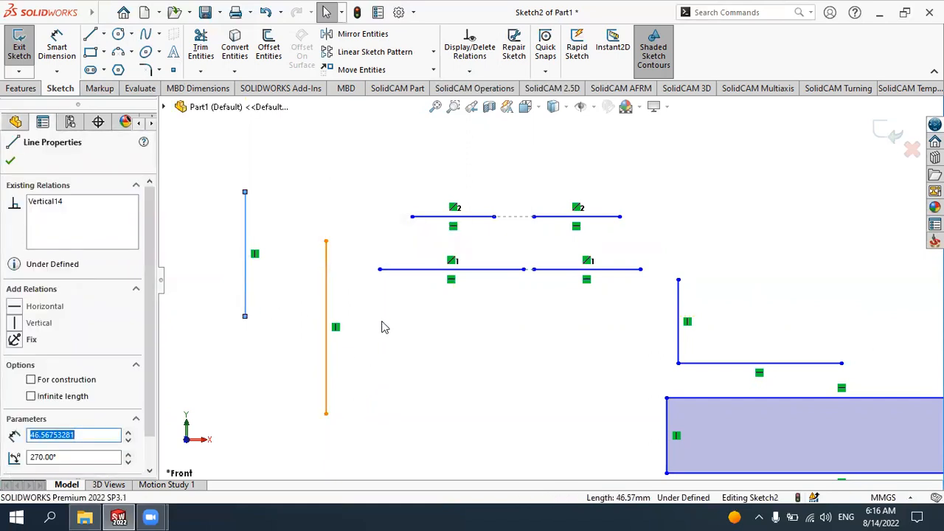
{"action": "left_click", "coordinate": [329, 310], "text": "ctrl"}
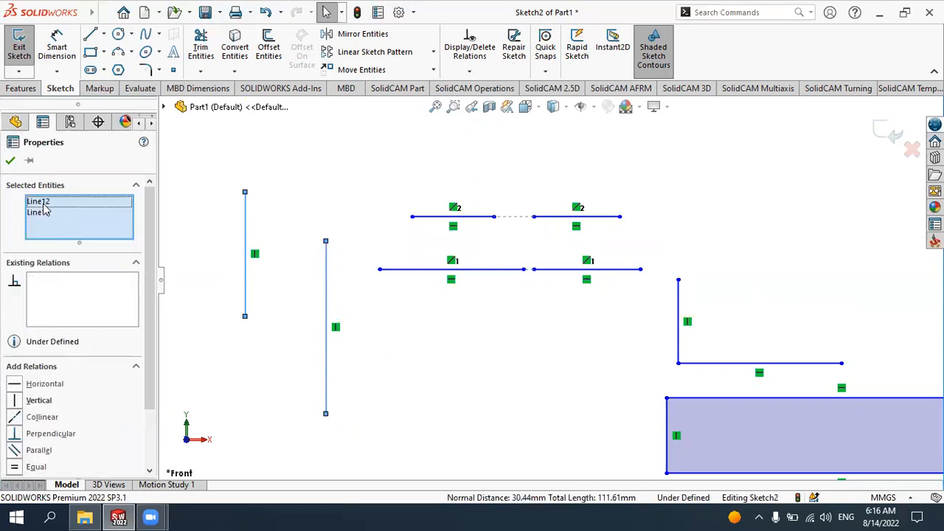
{"action": "left_click", "coordinate": [42, 418]}
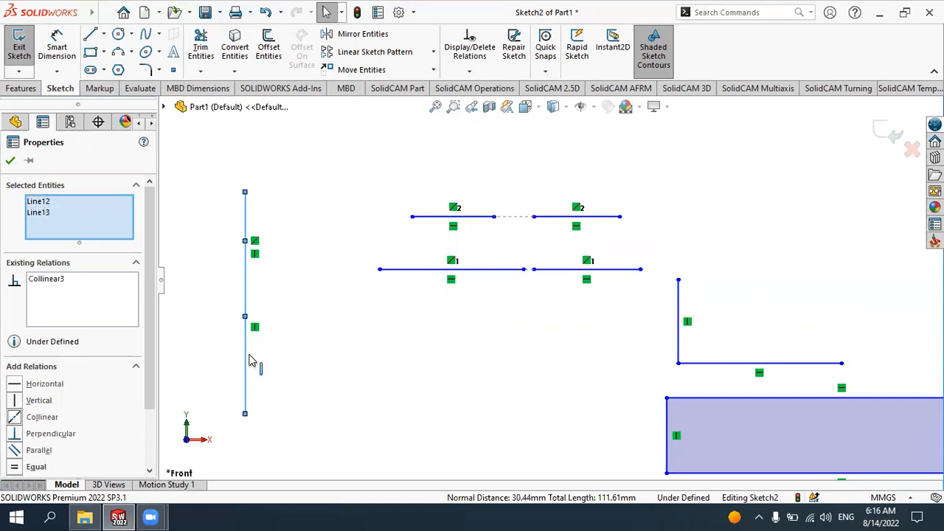
{"action": "left_click", "coordinate": [12, 160]}
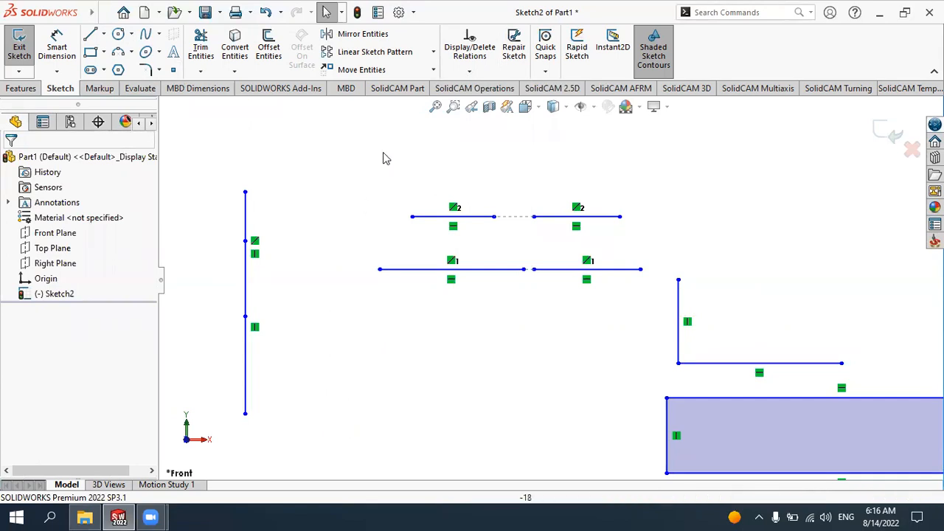
- Sketch a slanted line about 48 mm long, rising at about 43°, in the empty area above the connected vertical and horizontal lines
{"action": "left_click", "coordinate": [469, 72]}
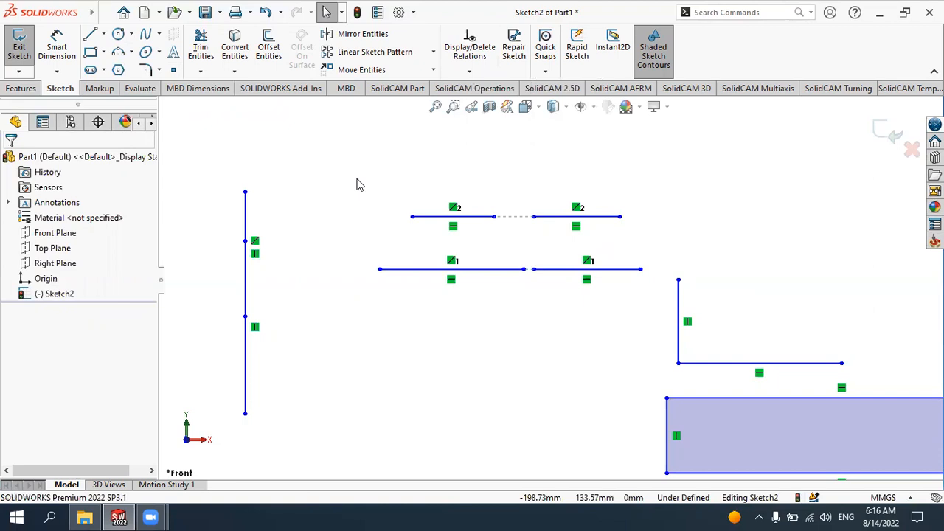
{"action": "scroll", "coordinate": [389, 323], "scroll_direction": "up", "scroll_amount": 2}
{"action": "scroll", "coordinate": [733, 221], "scroll_direction": "up", "scroll_amount": 2}
{"action": "scroll", "coordinate": [733, 221], "scroll_direction": "down", "scroll_amount": 5}
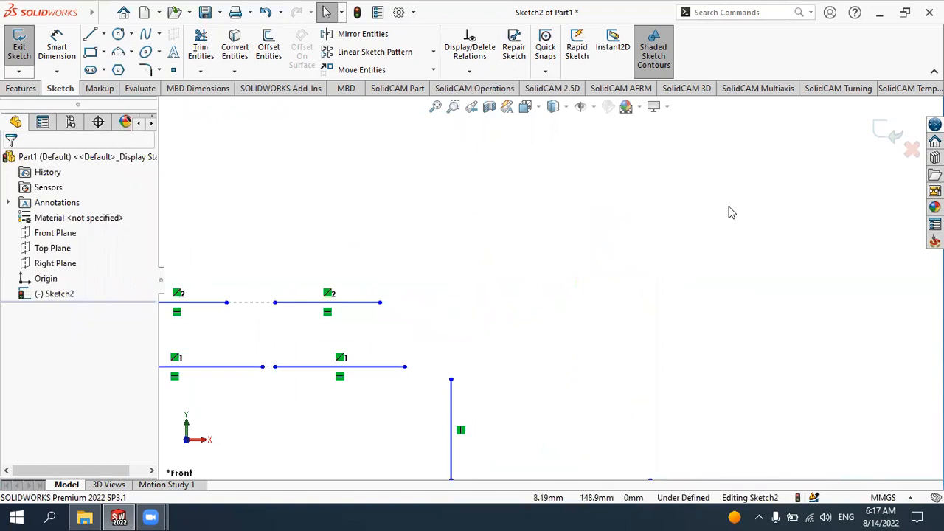
{"action": "key", "text": "l"}
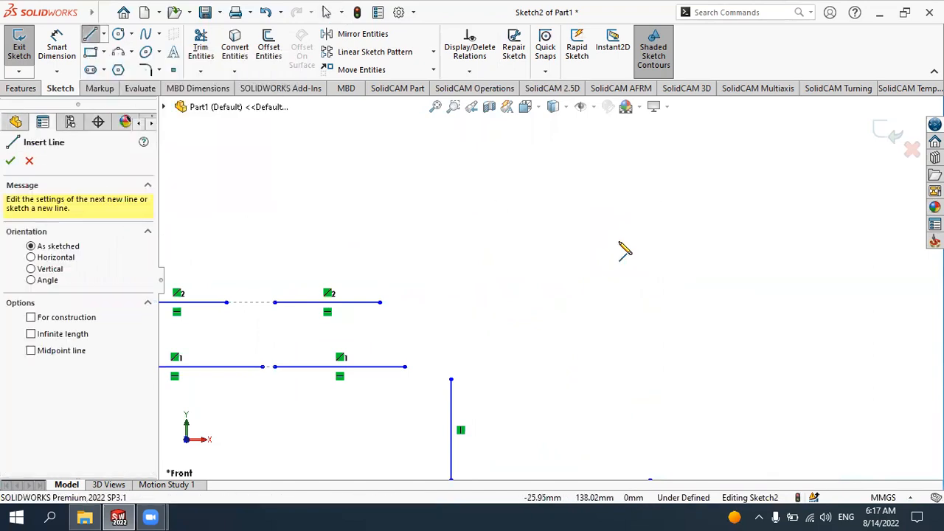
{"action": "key", "text": "Escape"}
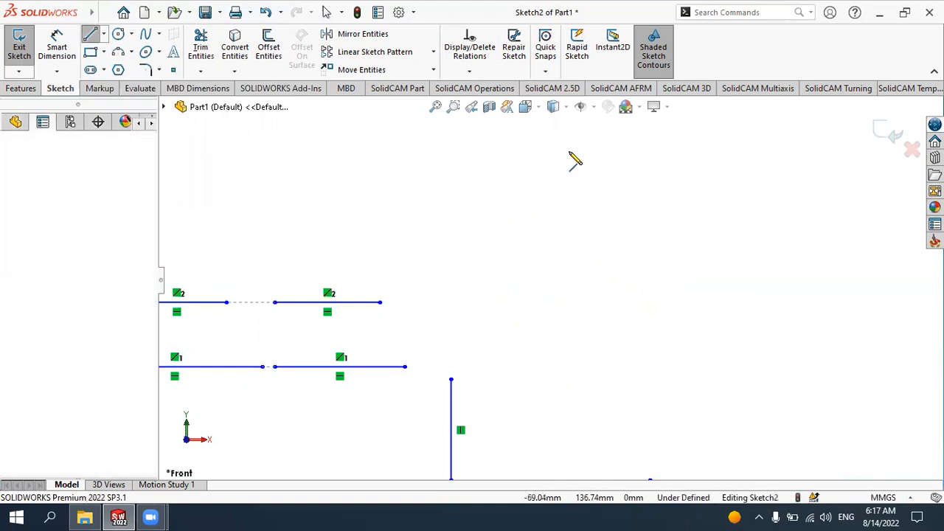
{"action": "left_click", "coordinate": [475, 245]}
{"action": "left_click", "coordinate": [589, 140]}
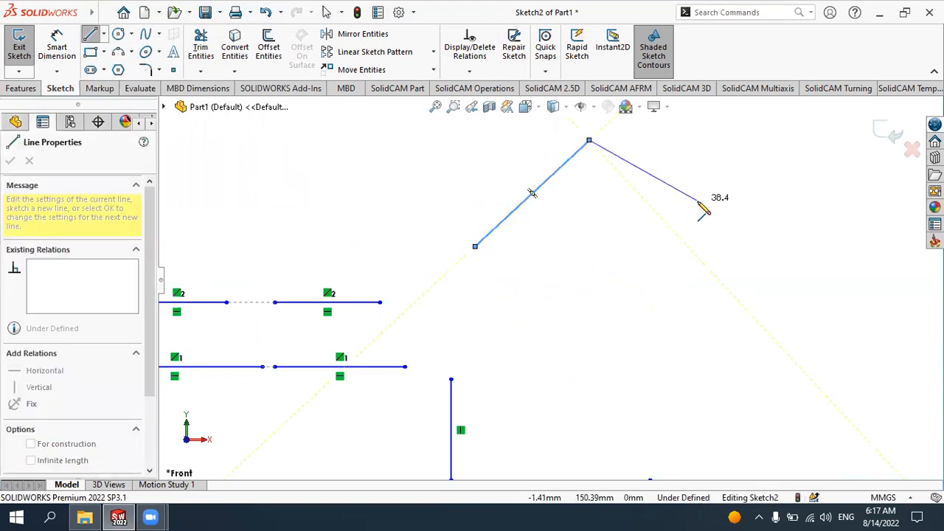
{"action": "key", "text": "Escape"}
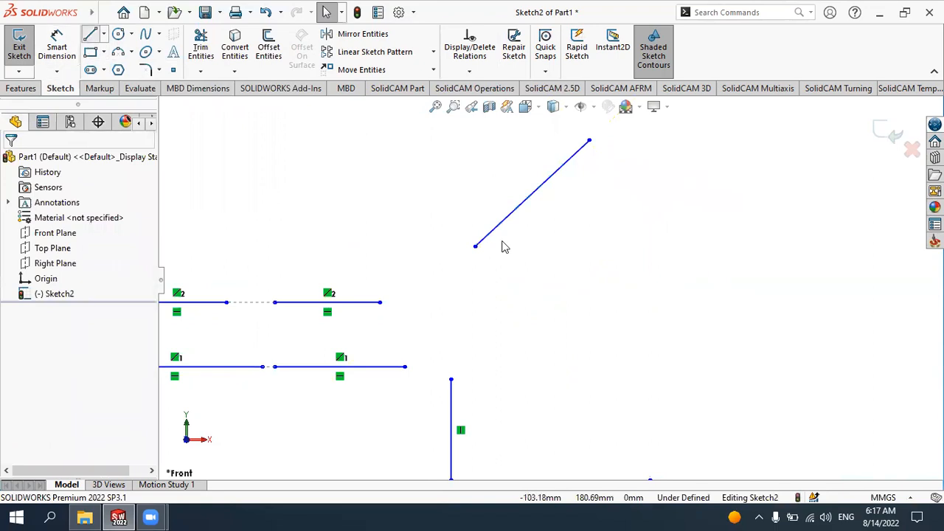
- Sketch a second, less steep slanted line starting just below the lower end of the first slanted line
{"action": "key", "text": "l"}
{"action": "left_click_drag", "start_coordinate": [496, 260], "coordinate": [662, 214]}
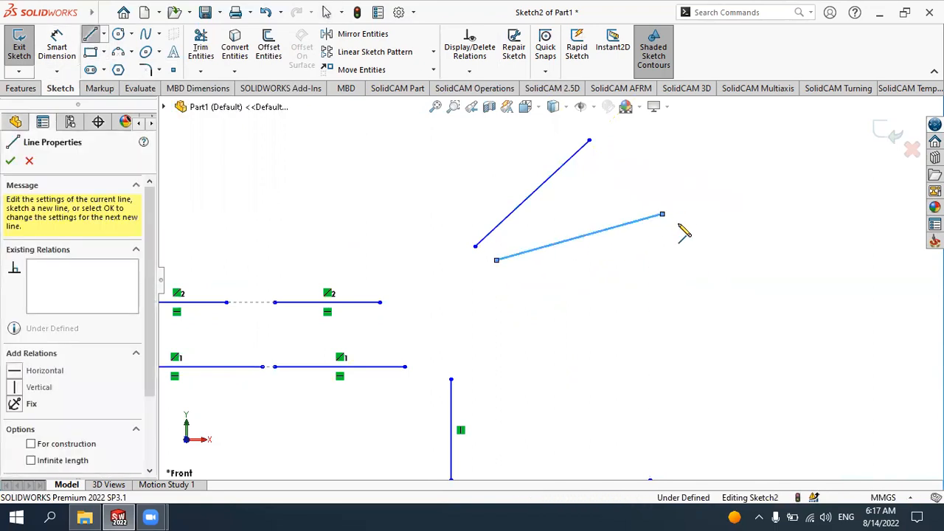
{"action": "key", "text": "Escape"}
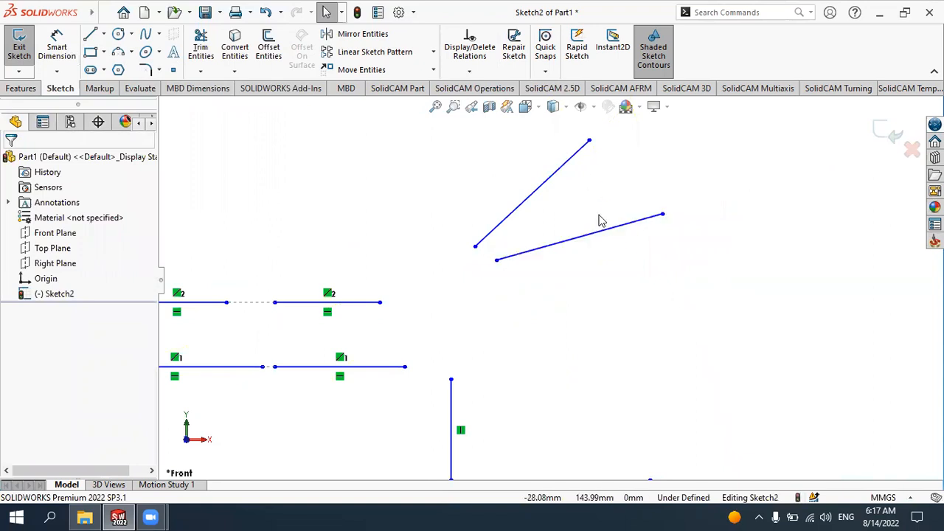
- Select both slanted lines together, make them Parallel and accept the relation
{"action": "left_click", "coordinate": [542, 189]}
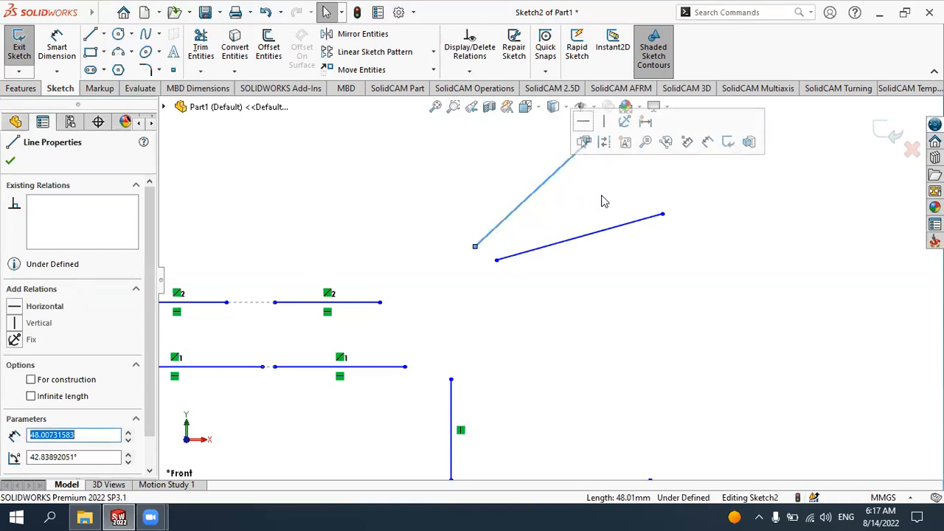
{"action": "left_click", "coordinate": [581, 236], "text": "ctrl"}
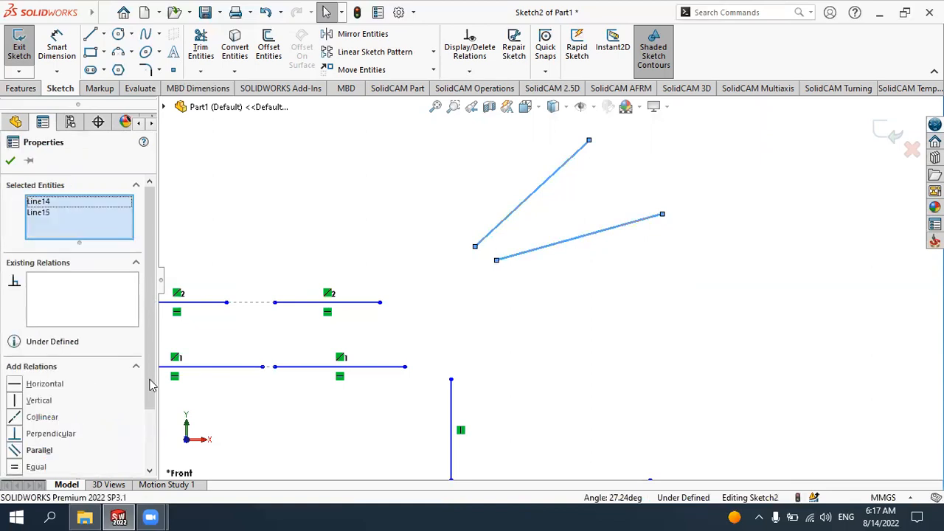
{"action": "left_click", "coordinate": [29, 449]}
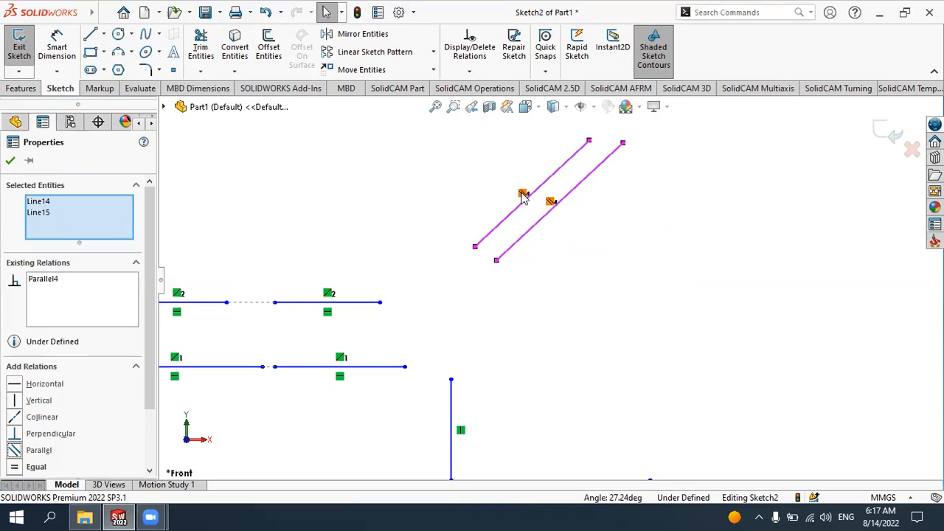
{"action": "left_click", "coordinate": [211, 218]}
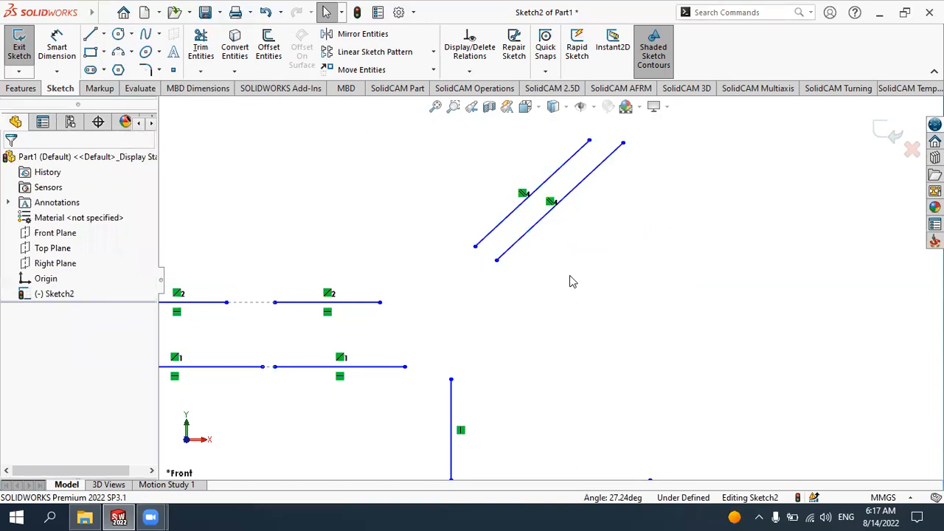
- Sketch a circle of about 18 mm radius below the parallel lines and a larger one of about 30 mm radius to its upper right
{"action": "left_click", "coordinate": [120, 37]}
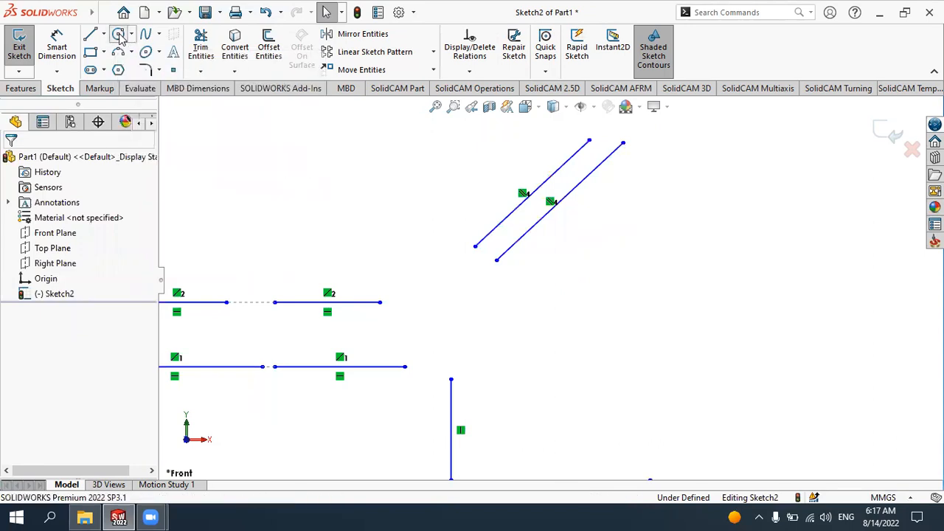
{"action": "left_click", "coordinate": [598, 345]}
{"action": "left_click", "coordinate": [634, 299]}
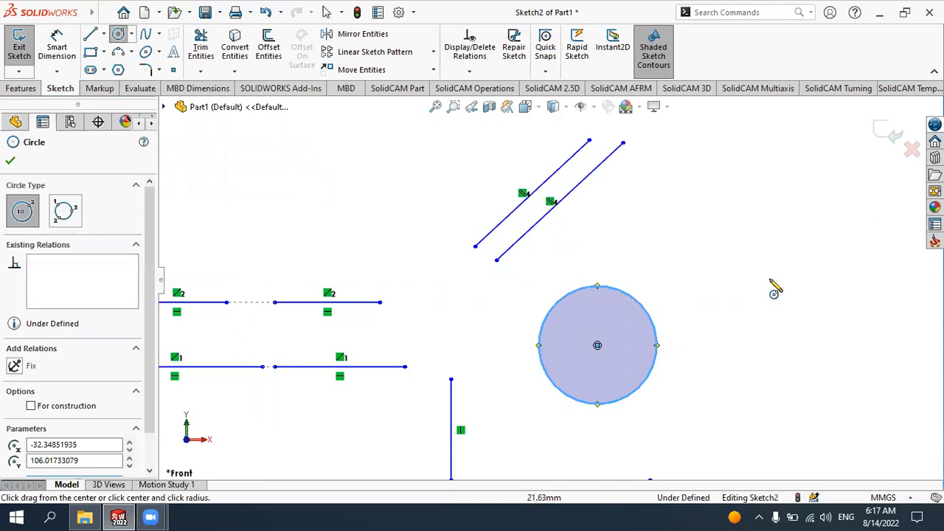
{"action": "left_click", "coordinate": [769, 272]}
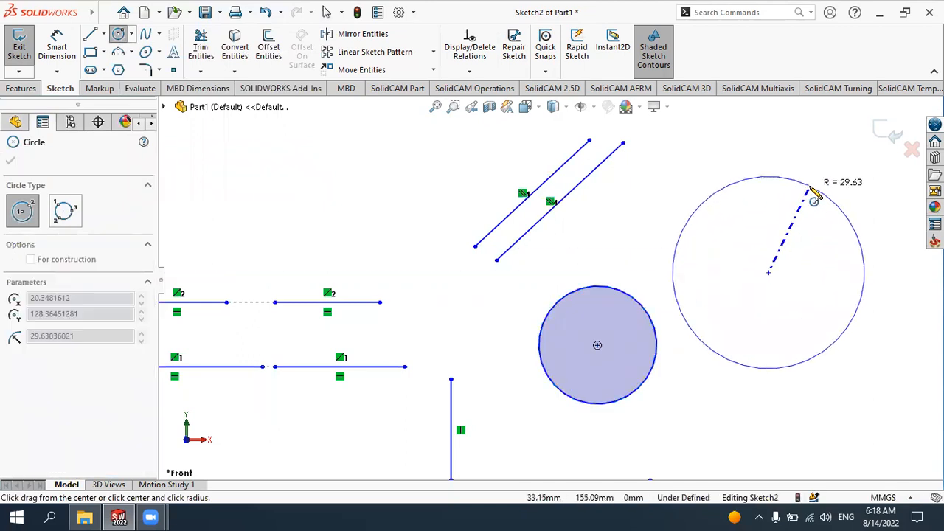
{"action": "left_click", "coordinate": [807, 192]}
{"action": "key", "text": "Escape"}
- Select both circles together, make them Equal and accept the relation
{"action": "left_click", "coordinate": [672, 268]}
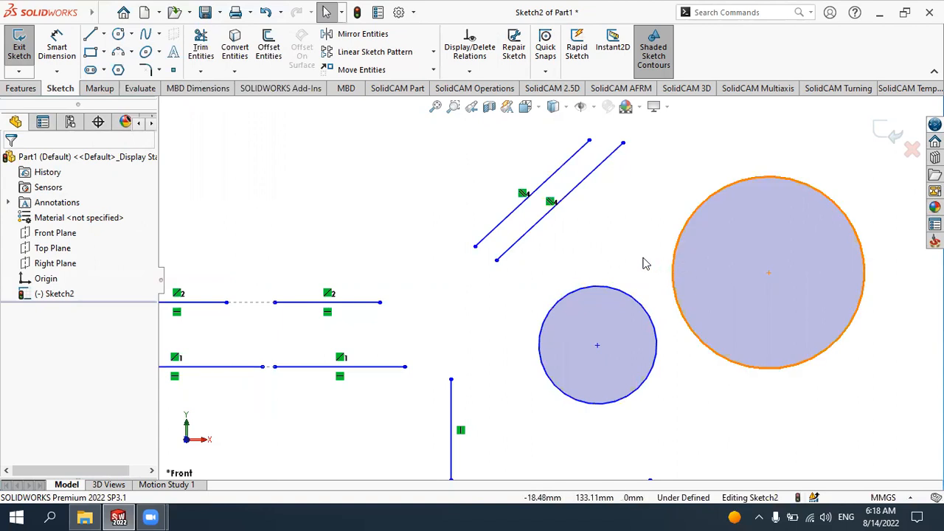
{"action": "left_click", "coordinate": [616, 293]}
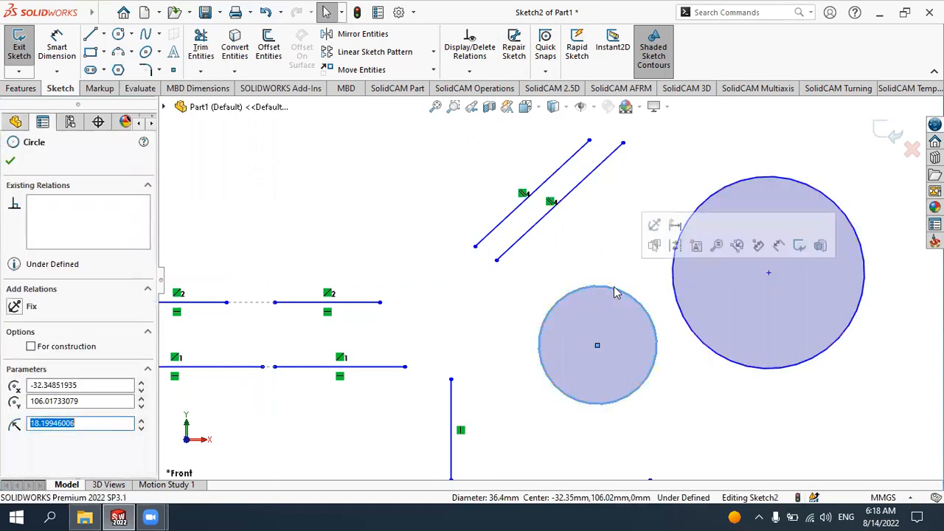
{"action": "left_click", "coordinate": [702, 199]}
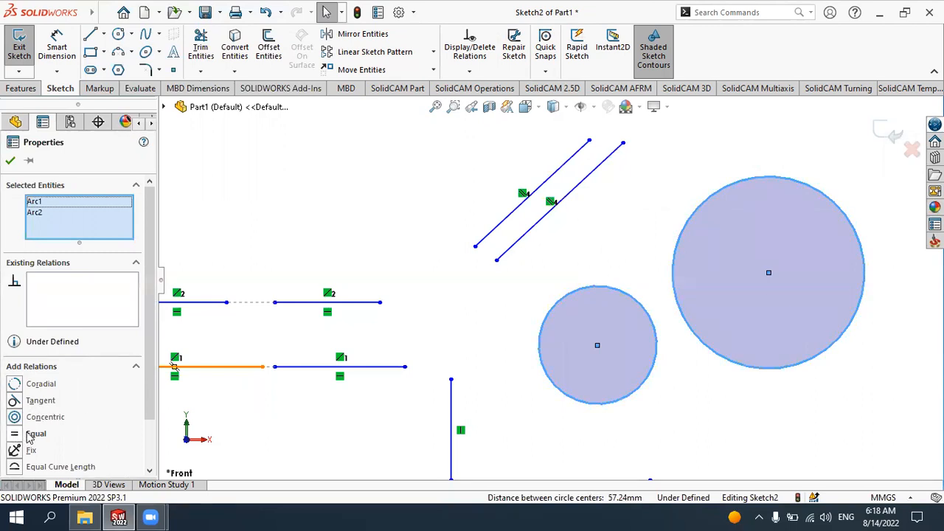
{"action": "left_click", "coordinate": [36, 434]}
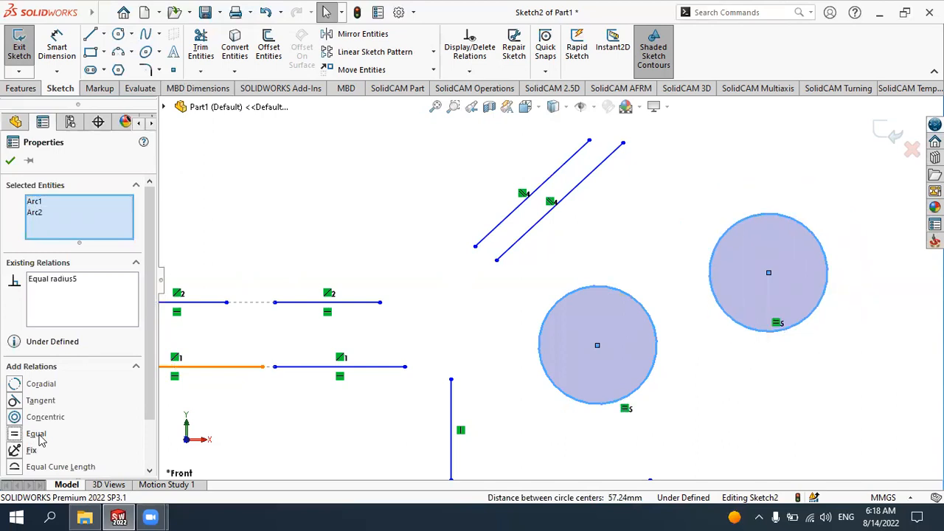
{"action": "left_click", "coordinate": [11, 160]}
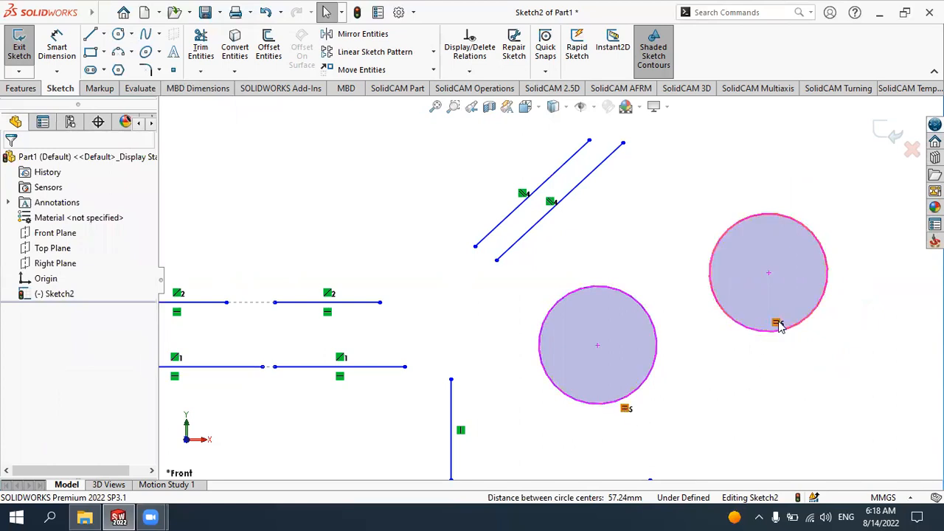
- Sketch a horizontal line about 76 mm long in the empty area well above the two collinear pairs
{"action": "scroll", "coordinate": [779, 348], "scroll_direction": "up", "scroll_amount": 2}
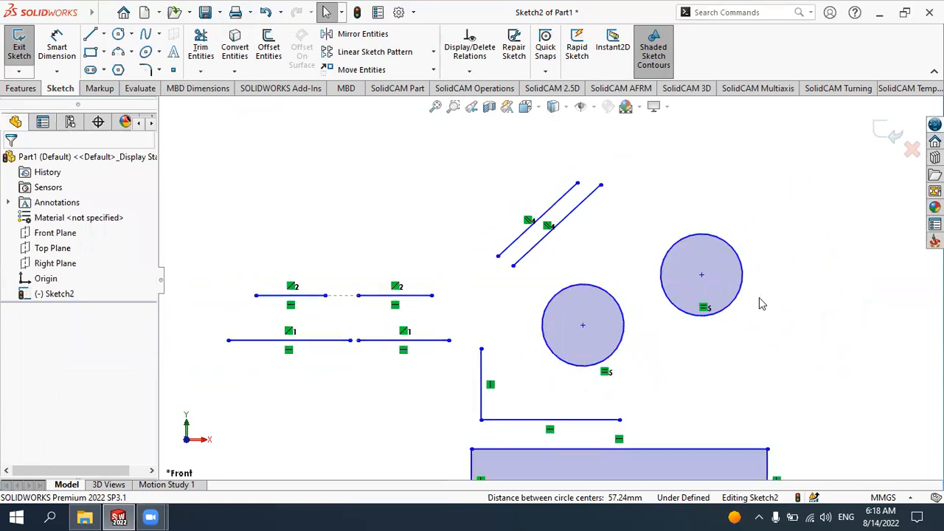
{"action": "left_click", "coordinate": [90, 34]}
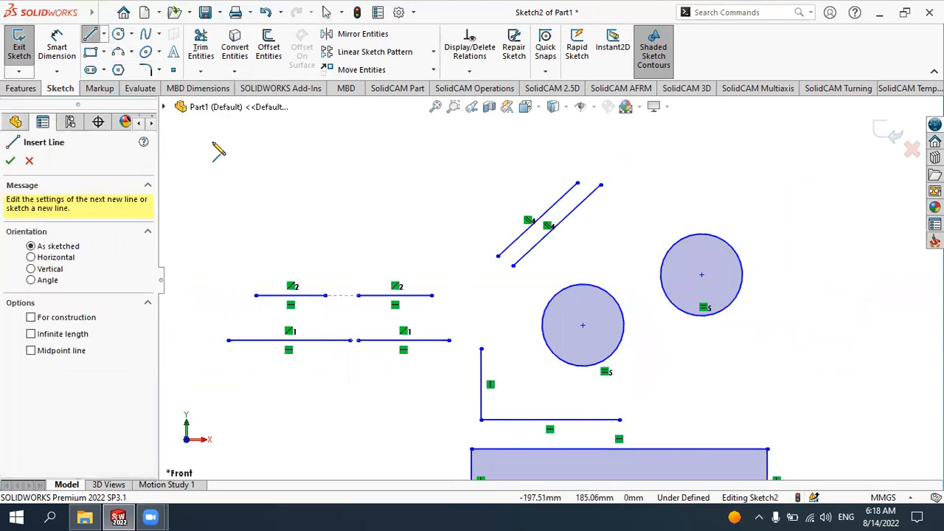
{"action": "left_click", "coordinate": [214, 138]}
{"action": "left_click", "coordinate": [385, 139]}
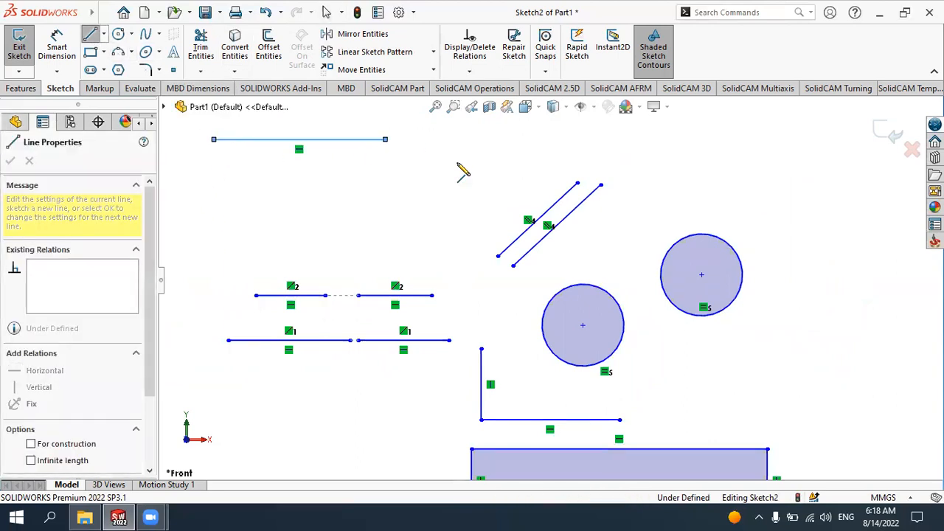
{"action": "key", "text": "Escape"}
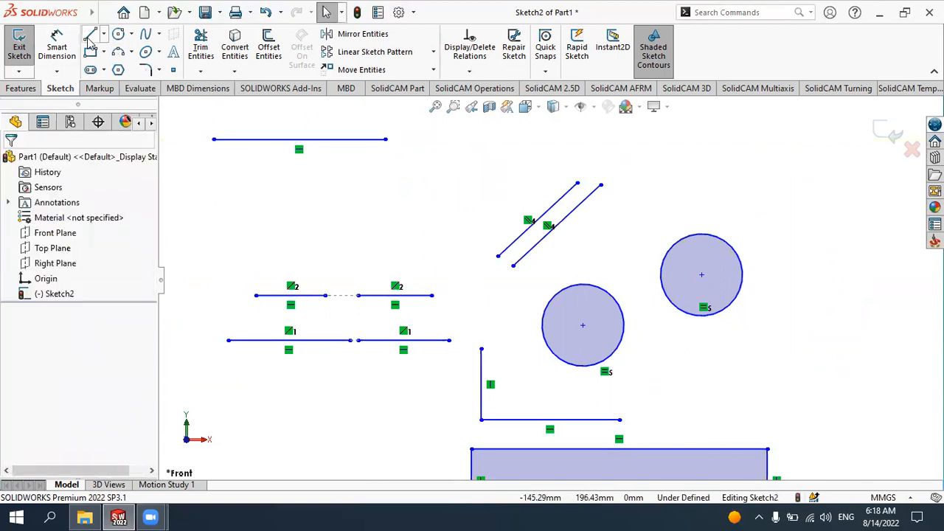
- Sketch a shorter horizontal line about 33 mm below the new one, still above the collinear pairs
{"action": "left_click", "coordinate": [90, 34]}
{"action": "left_click", "coordinate": [223, 214]}
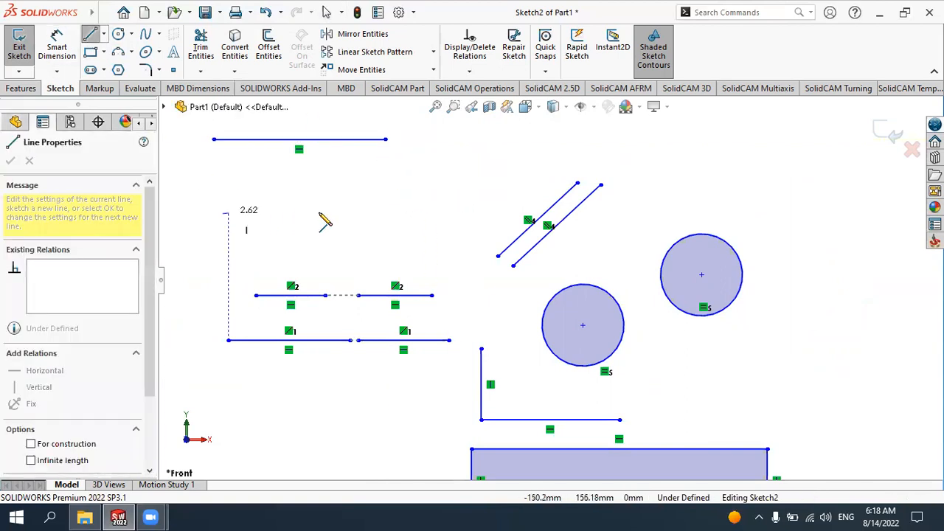
{"action": "left_click", "coordinate": [326, 214]}
{"action": "key", "text": "Escape"}
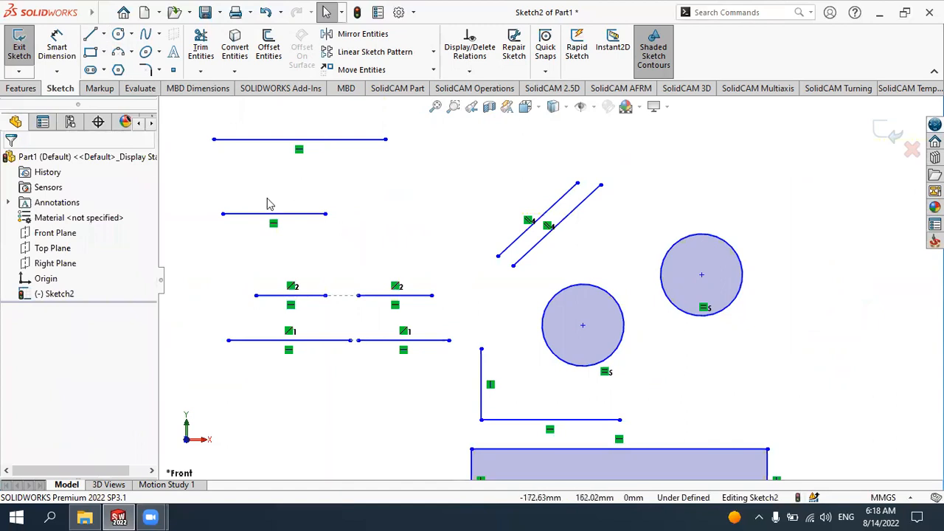
- Select the two new horizontal lines together, make them Equal and accept the relation
{"action": "scroll", "coordinate": [266, 199], "scroll_direction": "down", "scroll_amount": 2}
{"action": "scroll", "coordinate": [329, 135], "scroll_direction": "up", "scroll_amount": 2}
{"action": "scroll", "coordinate": [347, 126], "scroll_direction": "down", "scroll_amount": 1}
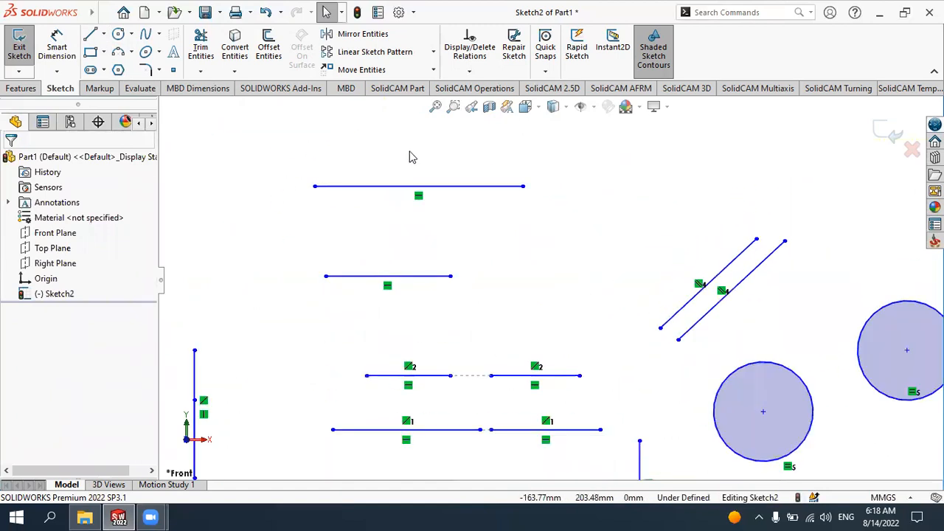
{"action": "left_click", "coordinate": [348, 187]}
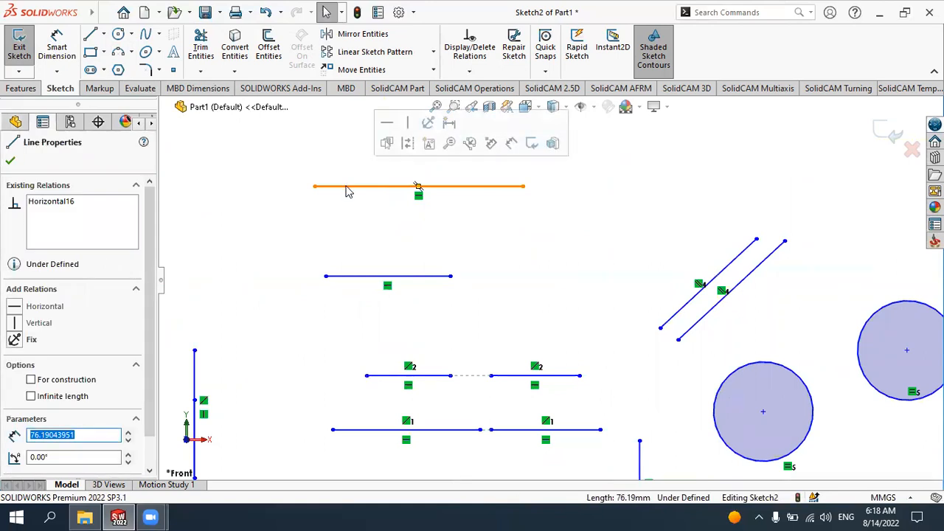
{"action": "left_click", "coordinate": [347, 277], "text": "ctrl"}
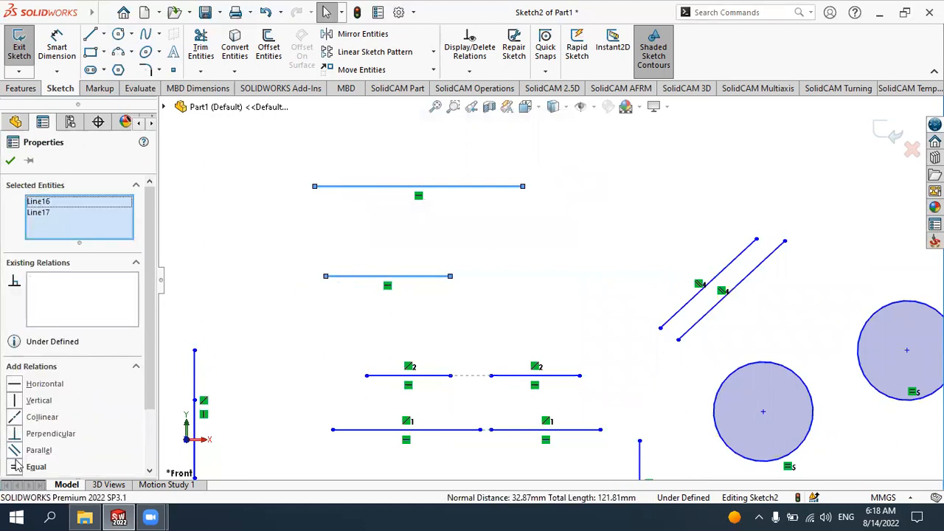
{"action": "left_click", "coordinate": [16, 470]}
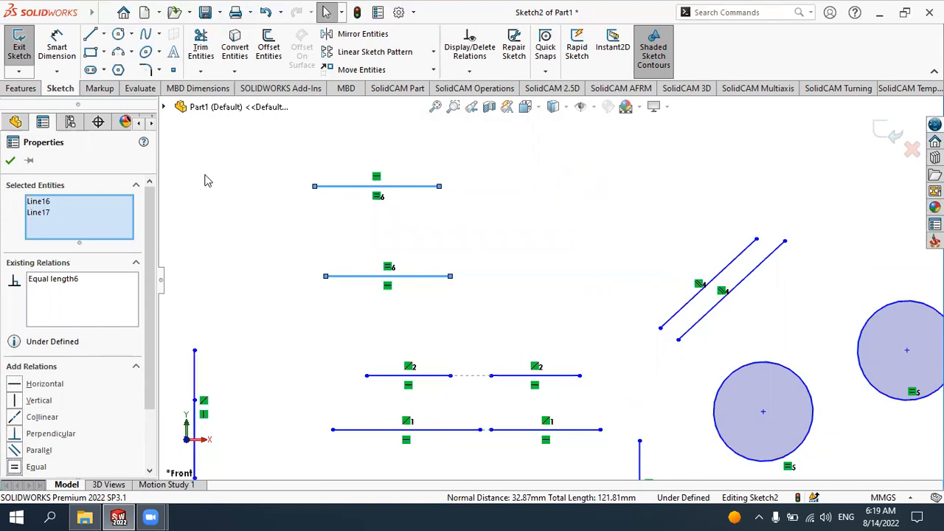
{"action": "left_click", "coordinate": [11, 160]}
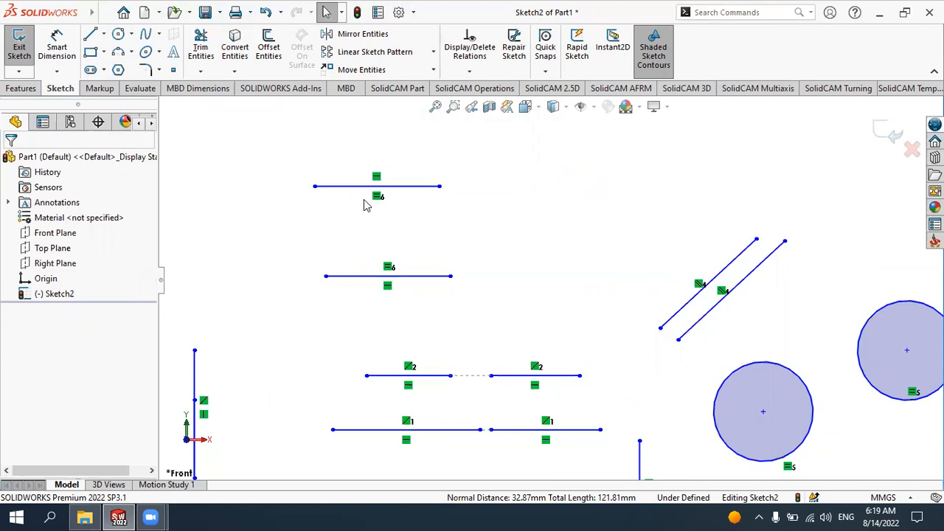
- Sketch a wide three-point arc of about 43 mm radius right of the equal lines and a smaller arc about 22 mm wide below it
{"action": "left_click", "coordinate": [118, 53]}
{"action": "left_click", "coordinate": [543, 185]}
{"action": "left_click", "coordinate": [709, 201]}
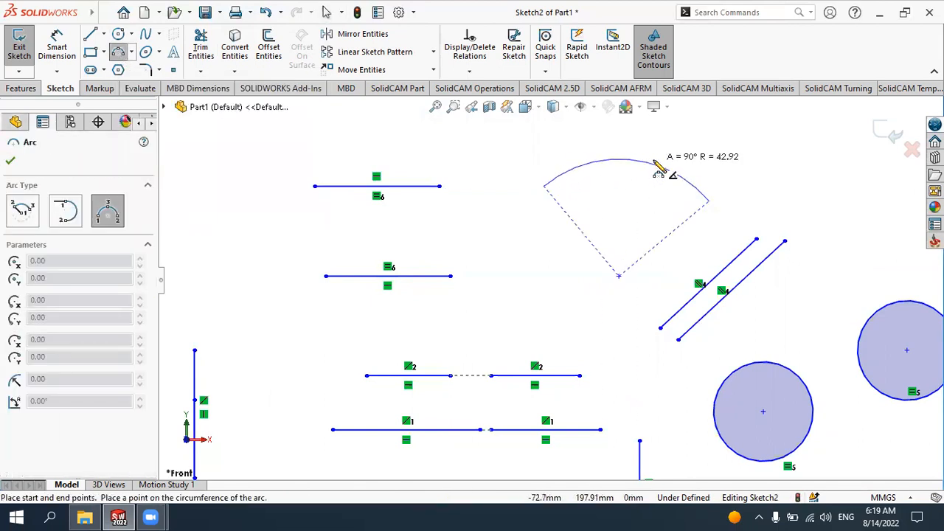
{"action": "left_click", "coordinate": [672, 176]}
{"action": "left_click", "coordinate": [561, 260]}
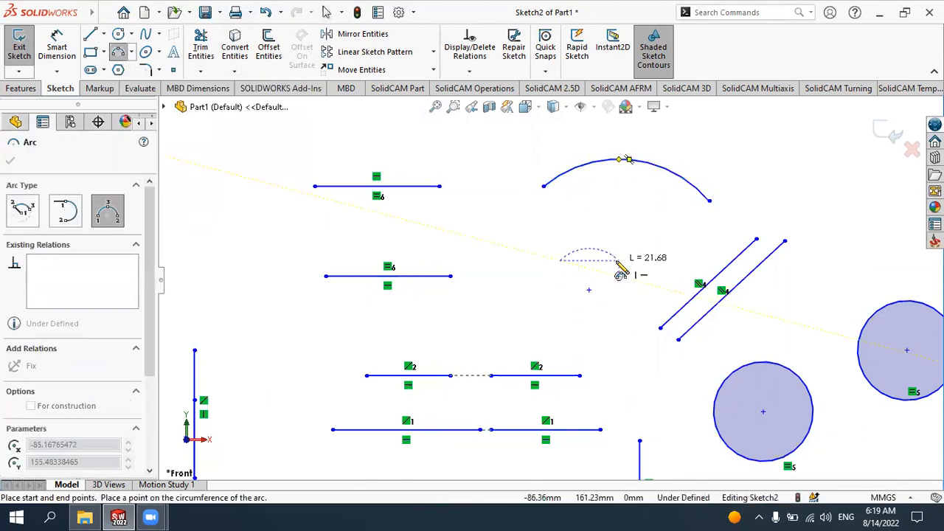
{"action": "left_click", "coordinate": [619, 260]}
{"action": "left_click", "coordinate": [603, 242]}
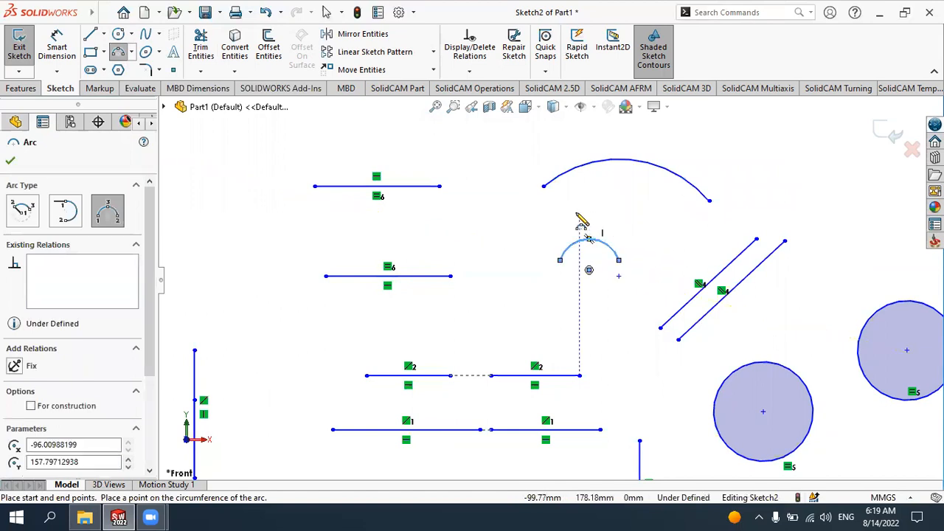
{"action": "key", "text": "Escape"}
- Add an Equal relation between the small arc and the wide arc above it and accept it
{"action": "left_click", "coordinate": [470, 72]}
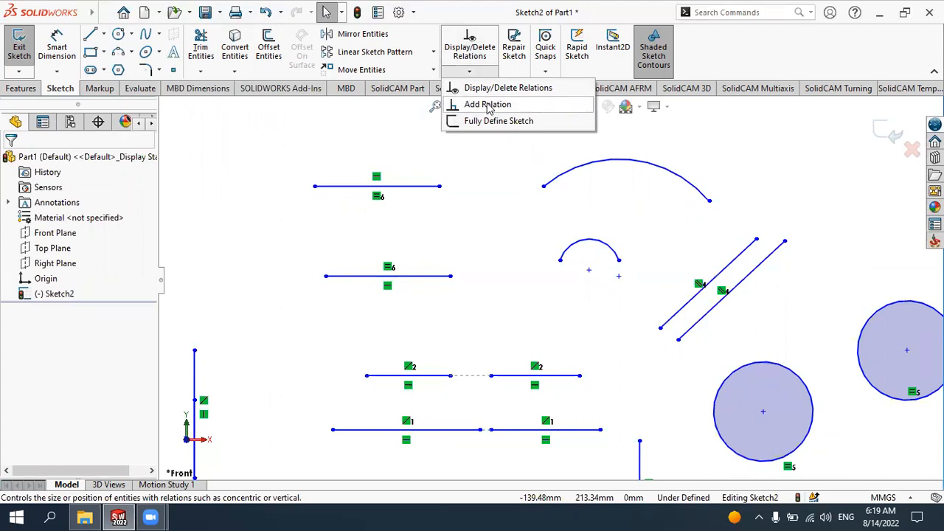
{"action": "left_click", "coordinate": [480, 106]}
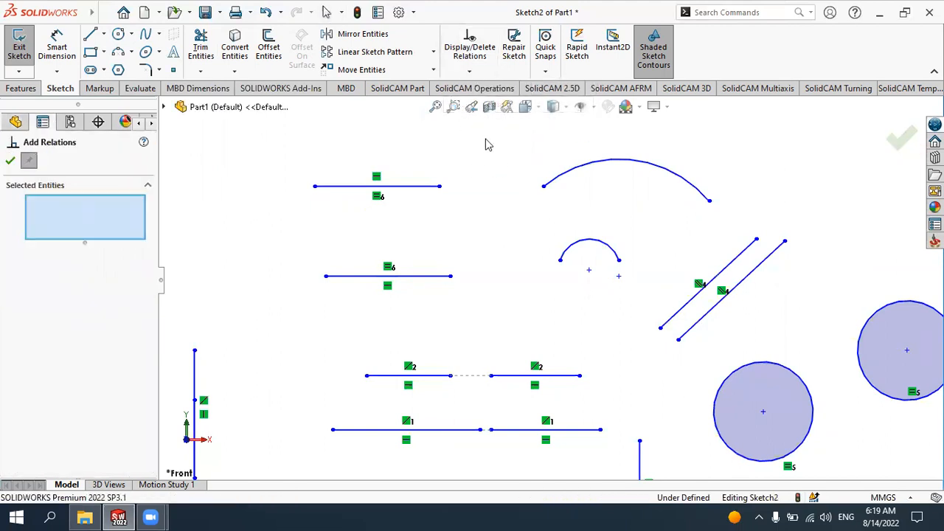
{"action": "left_click", "coordinate": [570, 251]}
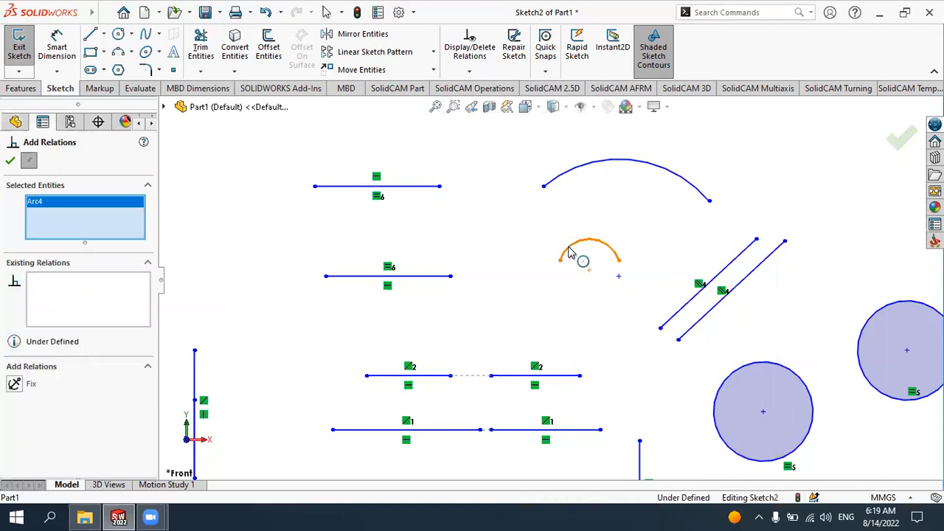
{"action": "left_click", "coordinate": [559, 178]}
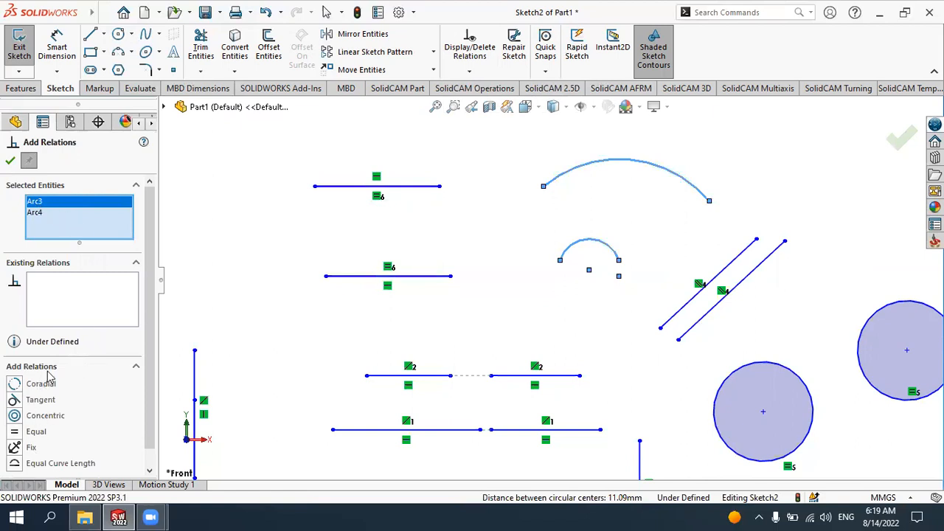
{"action": "left_click", "coordinate": [36, 431]}
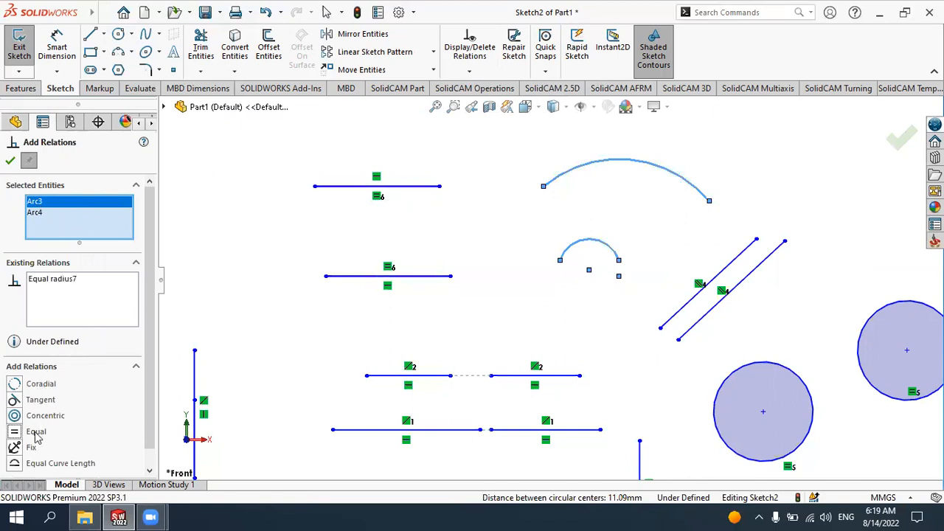
{"action": "left_click", "coordinate": [10, 161]}
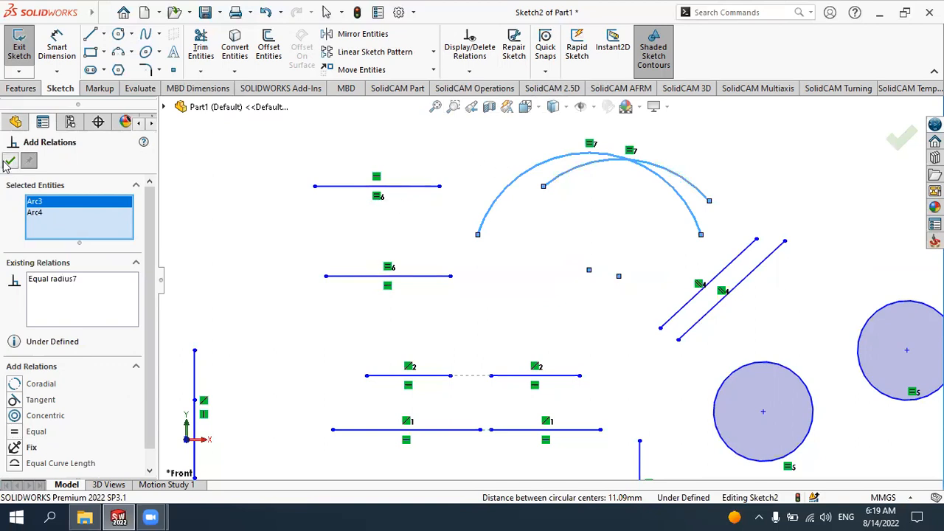
- Sketch a vertical line about 81 mm long in the empty area well left of the equal horizontal lines
{"action": "key", "text": "f"}
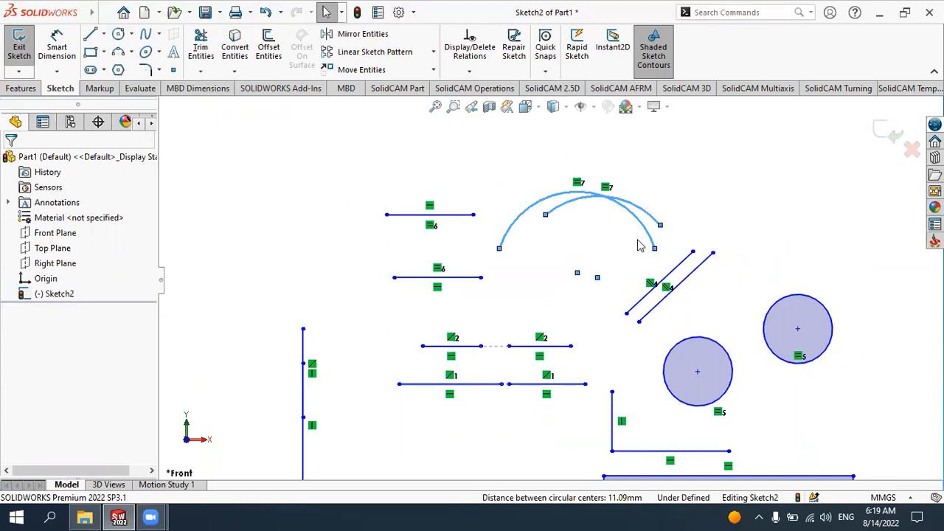
{"action": "key", "text": "f"}
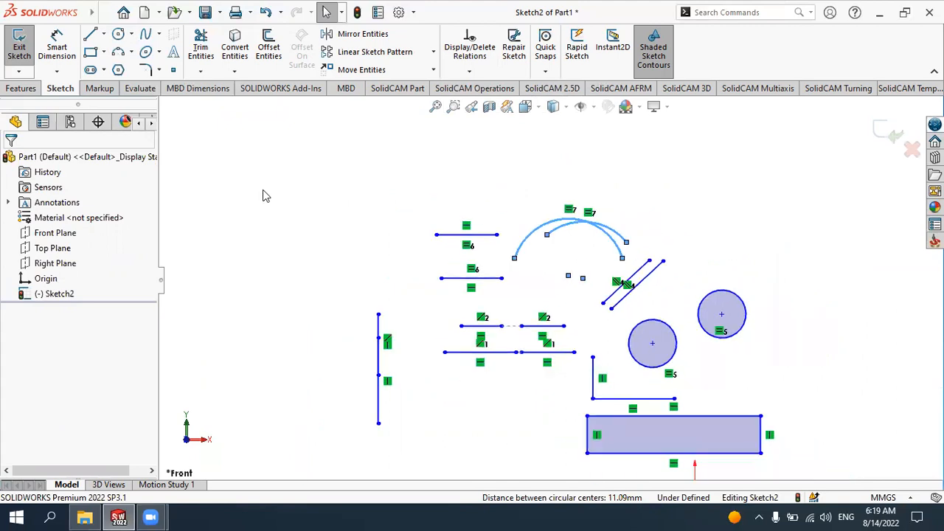
{"action": "scroll", "coordinate": [220, 181], "scroll_direction": "up", "scroll_amount": 2}
{"action": "left_click", "coordinate": [90, 34]}
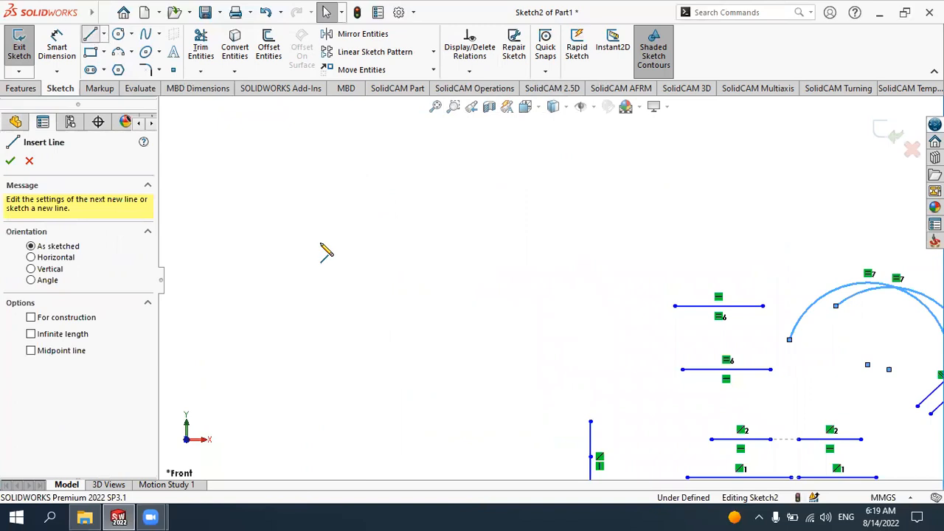
{"action": "left_click", "coordinate": [320, 244]}
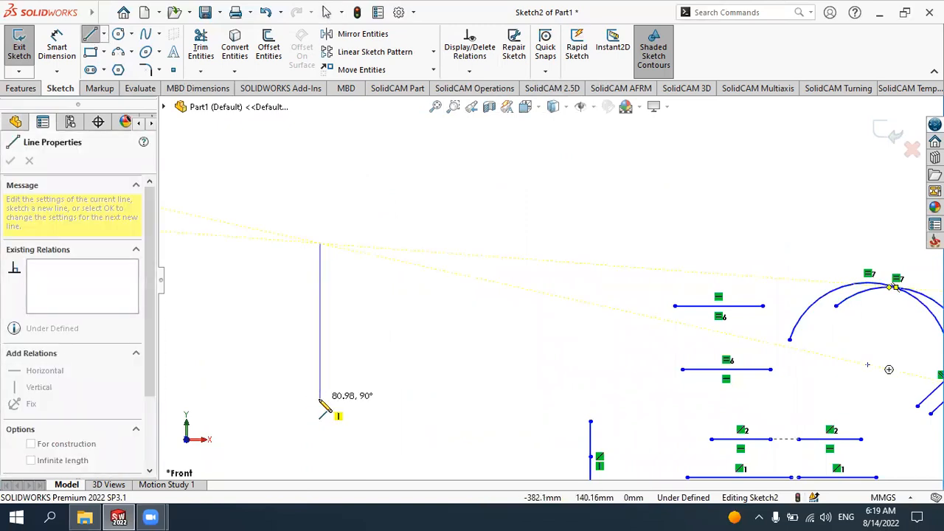
{"action": "left_click", "coordinate": [320, 399]}
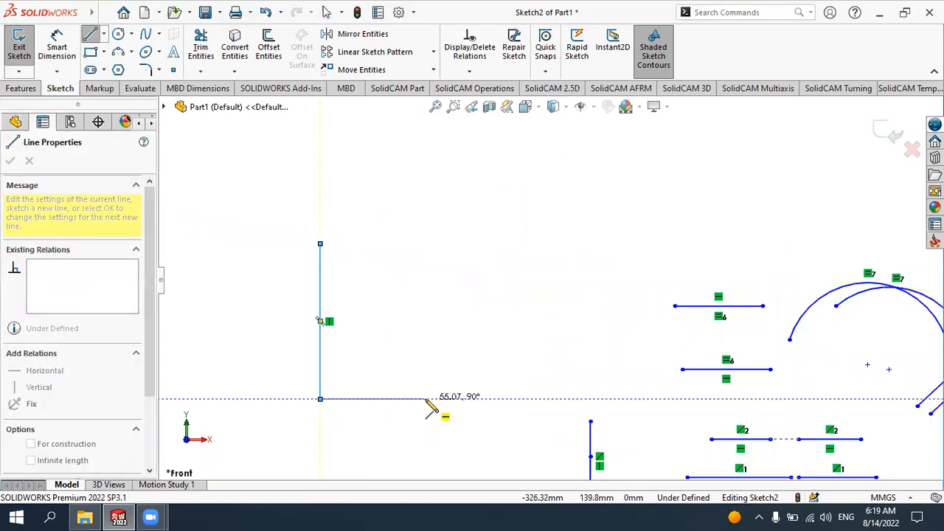
{"action": "key", "text": "Escape"}
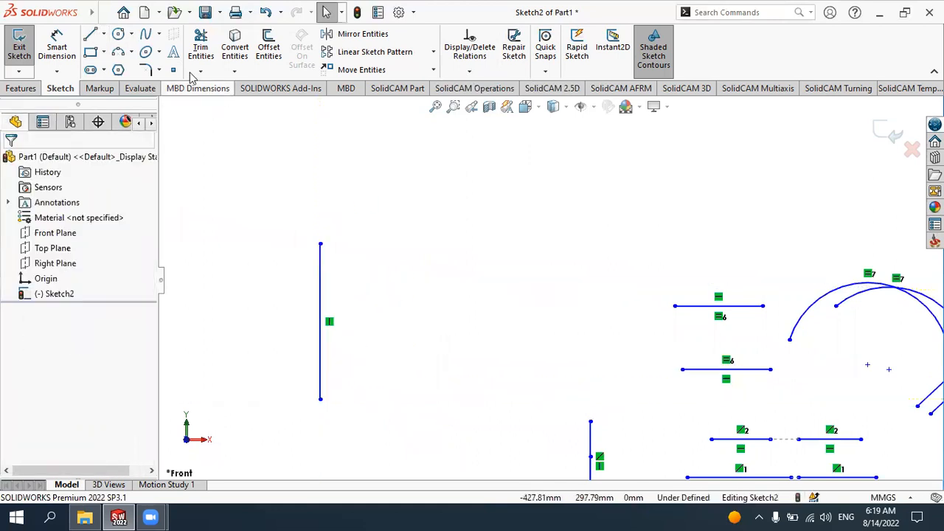
- Sketch a separate horizontal line above and to the right of the new vertical line
{"action": "left_click", "coordinate": [93, 34]}
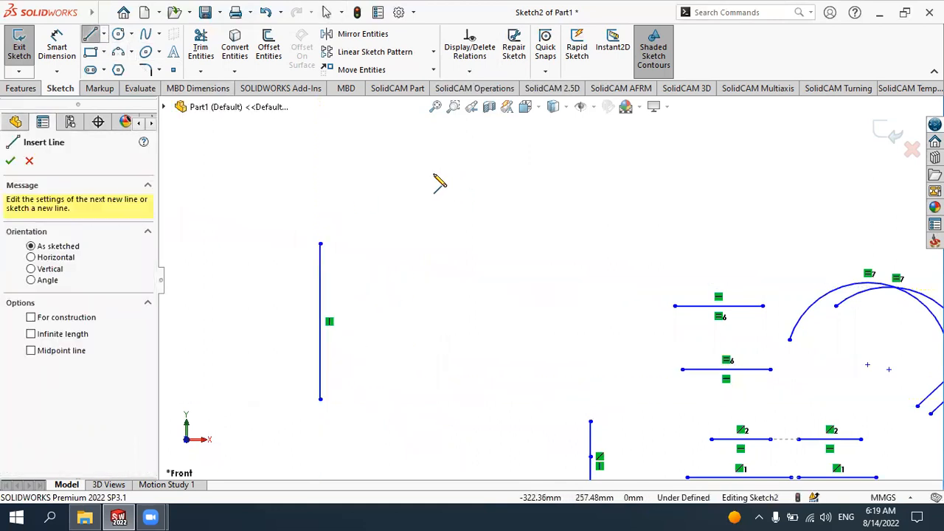
{"action": "left_click", "coordinate": [601, 179]}
{"action": "left_click", "coordinate": [615, 174]}
{"action": "key", "text": "Escape"}
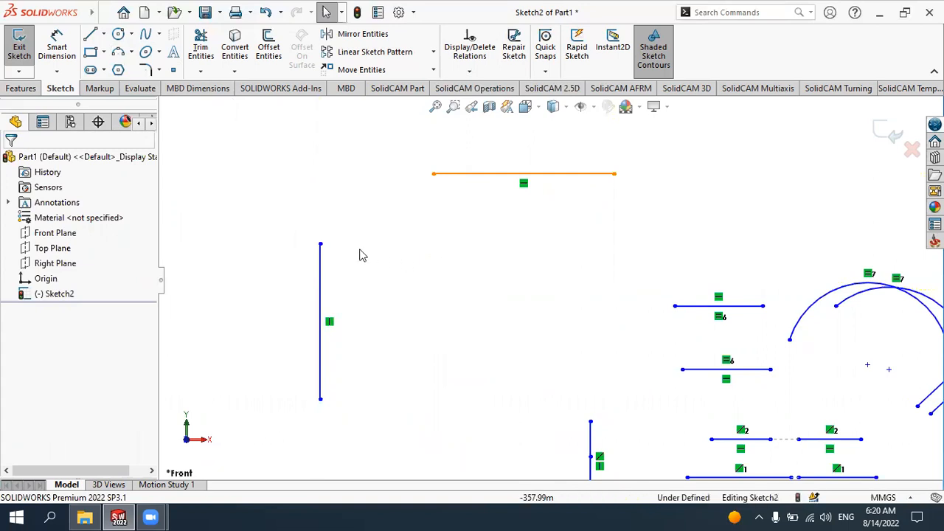
- Make the vertical line's upper endpoint Coincident with the horizontal line's left endpoint and accept the relation
{"action": "left_click", "coordinate": [320, 245]}
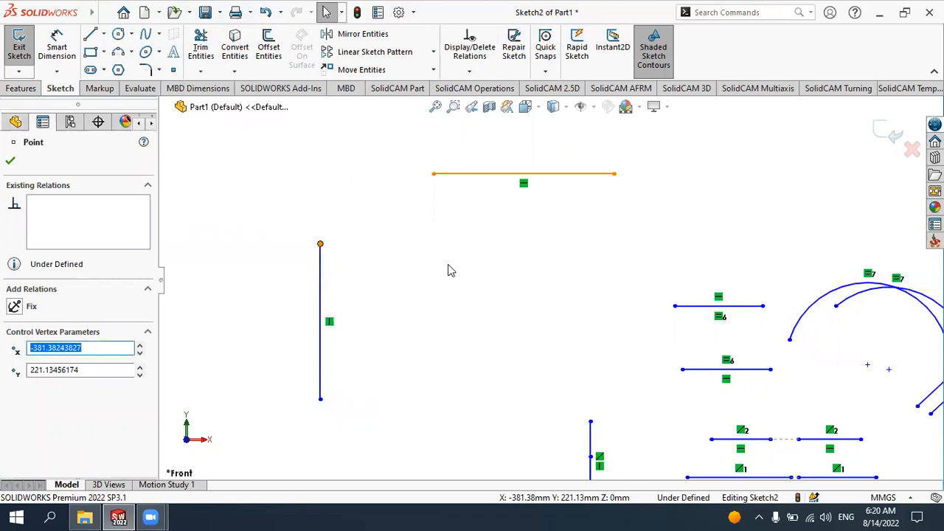
{"action": "left_click", "coordinate": [433, 175], "text": "ctrl"}
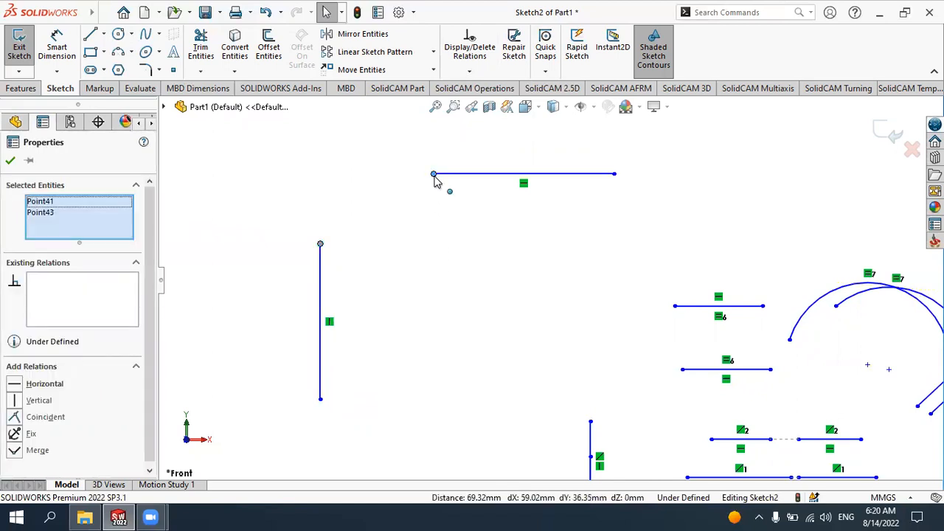
{"action": "left_click", "coordinate": [41, 417]}
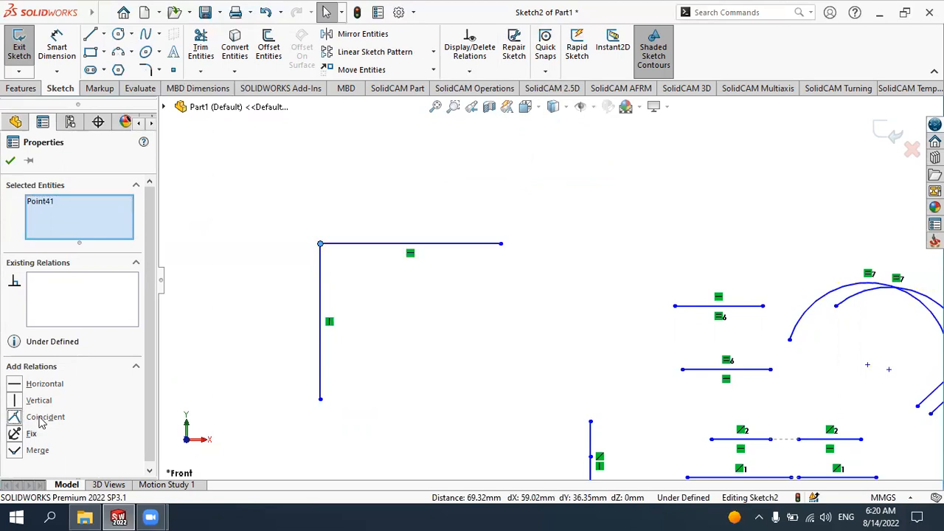
{"action": "left_click", "coordinate": [10, 161]}
{"action": "left_click", "coordinate": [319, 255]}
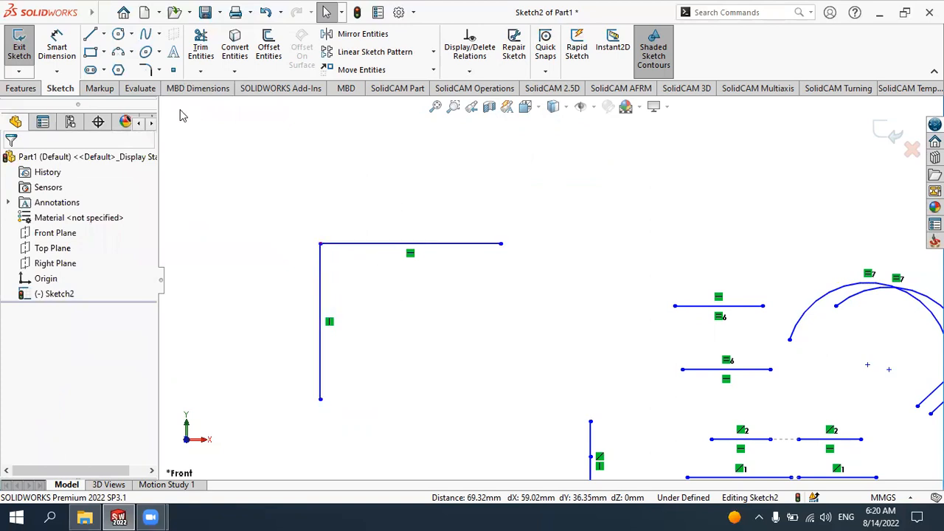
- Sketch a circle of about 36 mm radius just right of the horizontal line's free end
{"action": "left_click", "coordinate": [118, 34]}
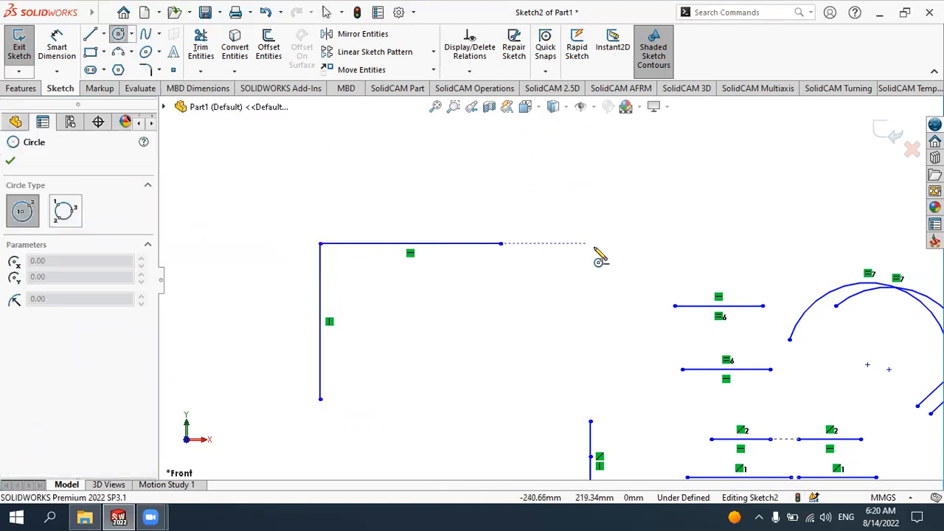
{"action": "left_click", "coordinate": [610, 290]}
{"action": "left_click", "coordinate": [629, 224]}
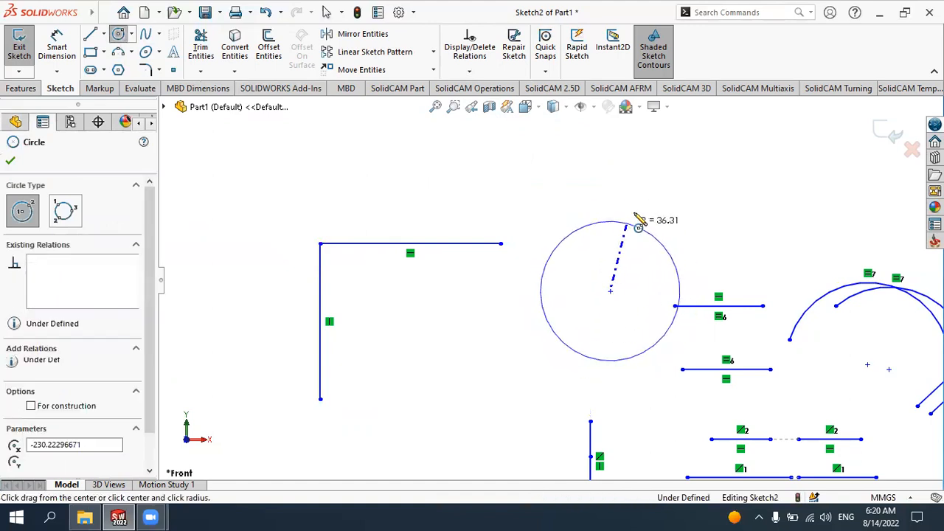
{"action": "key", "text": "Escape"}
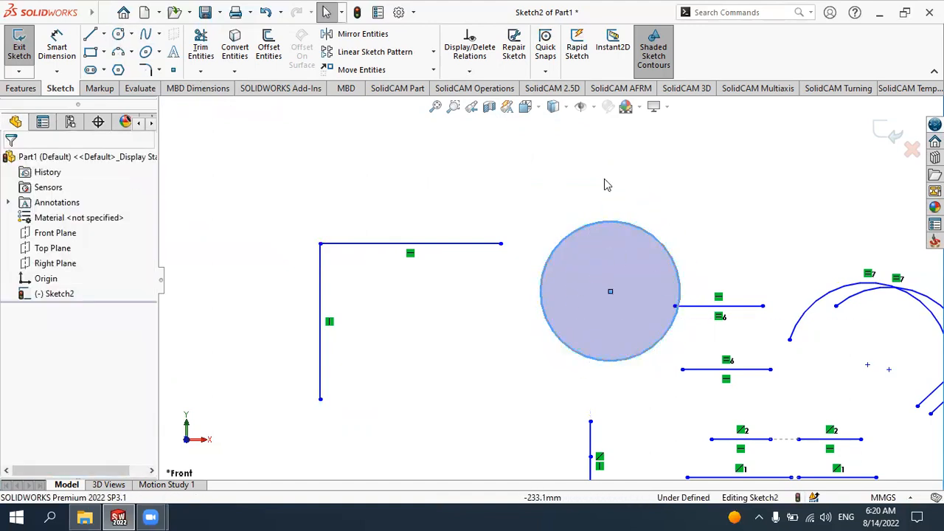
- Make the horizontal line's right endpoint Coincident with the circle's circumference and accept the relation
{"action": "left_click", "coordinate": [499, 244]}
{"action": "left_click", "coordinate": [500, 244]}
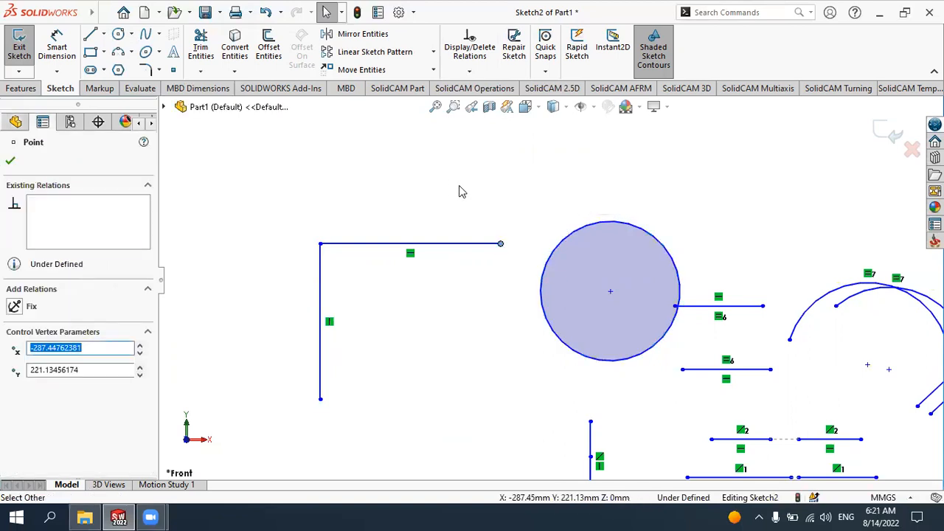
{"action": "left_click", "coordinate": [554, 267], "text": "ctrl"}
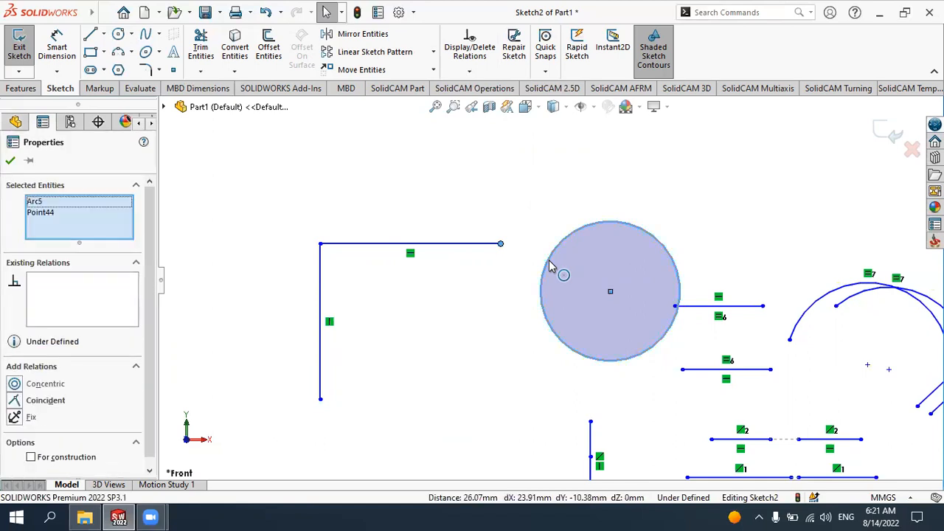
{"action": "left_click", "coordinate": [42, 402]}
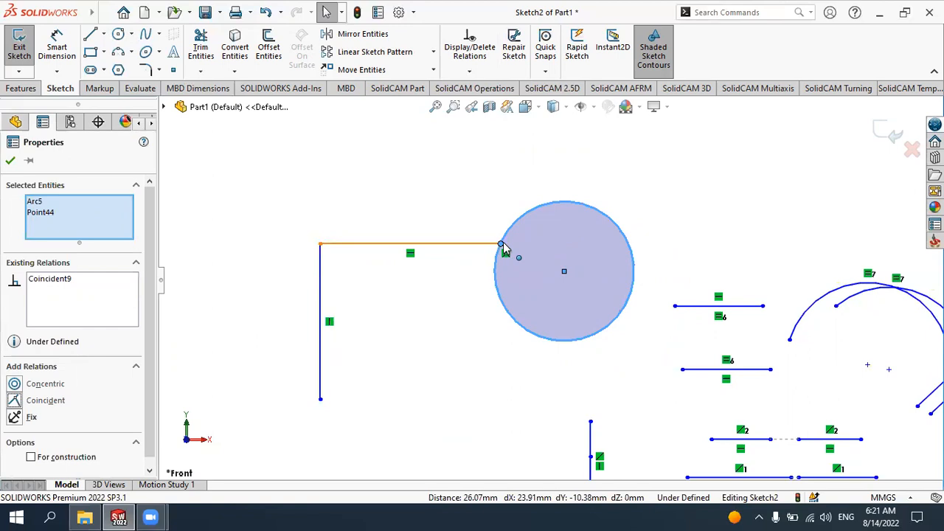
{"action": "left_click", "coordinate": [10, 161]}
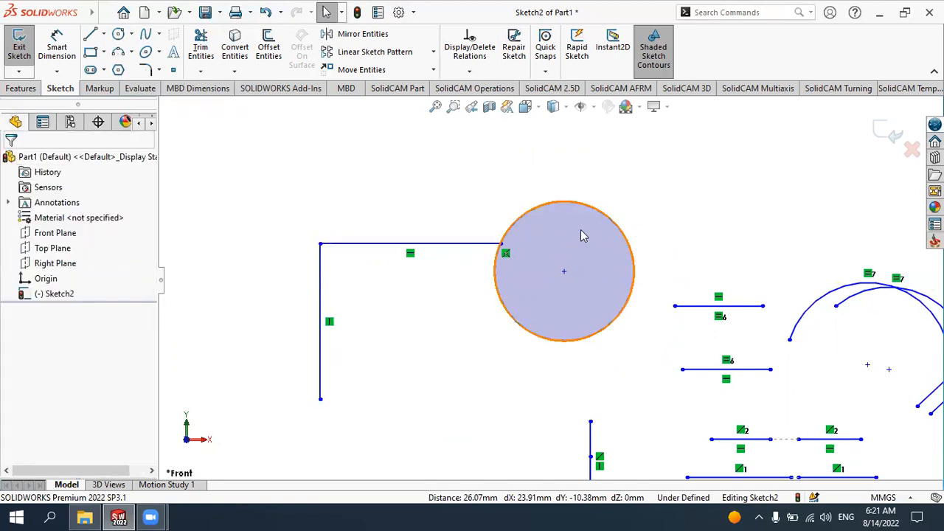
- Sketch a new horizontal line in the empty area above and to the left of the joined corner lines
{"action": "scroll", "coordinate": [493, 243], "scroll_direction": "down", "scroll_amount": 3}
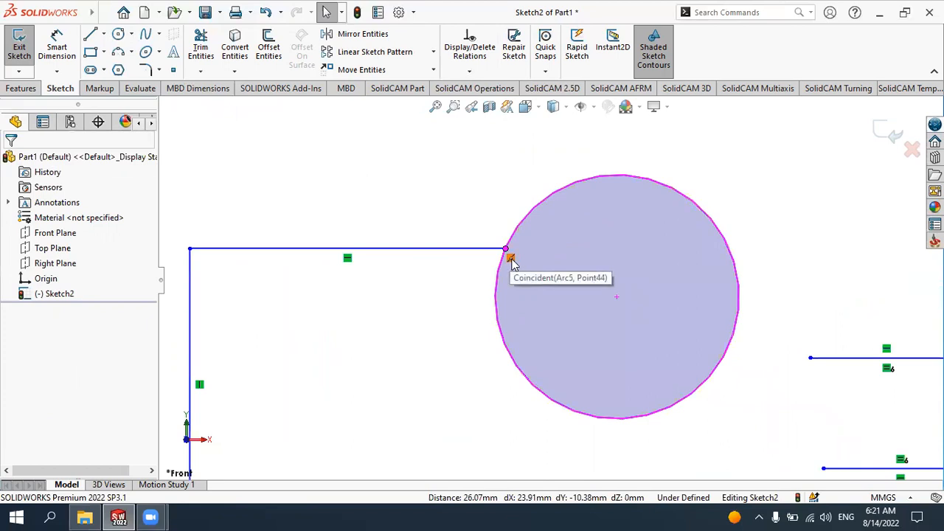
{"action": "scroll", "coordinate": [542, 262], "scroll_direction": "up", "scroll_amount": 2}
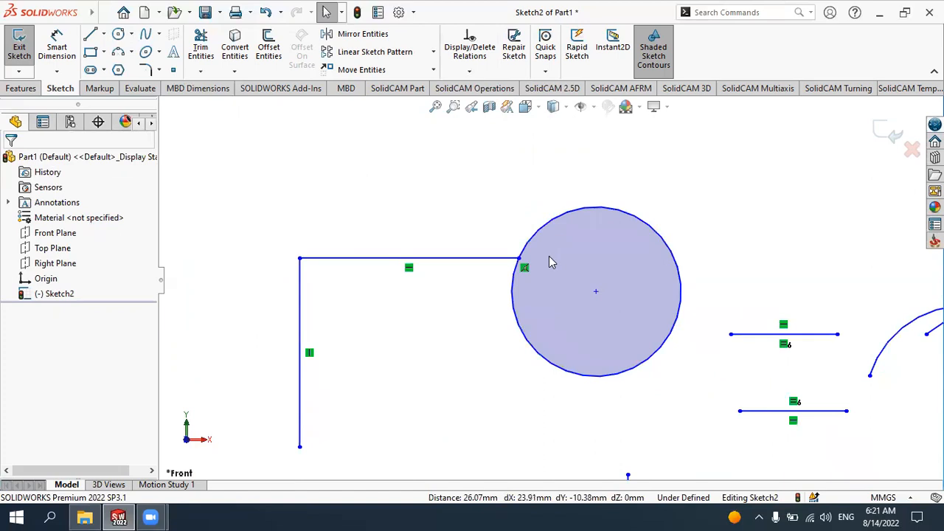
{"action": "scroll", "coordinate": [533, 284], "scroll_direction": "up", "scroll_amount": 3}
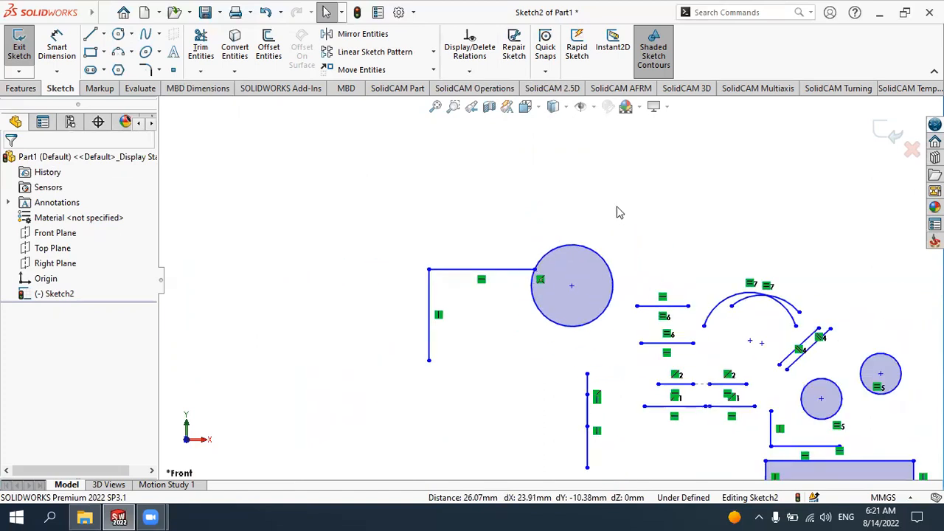
{"action": "scroll", "coordinate": [217, 199], "scroll_direction": "down", "scroll_amount": 1}
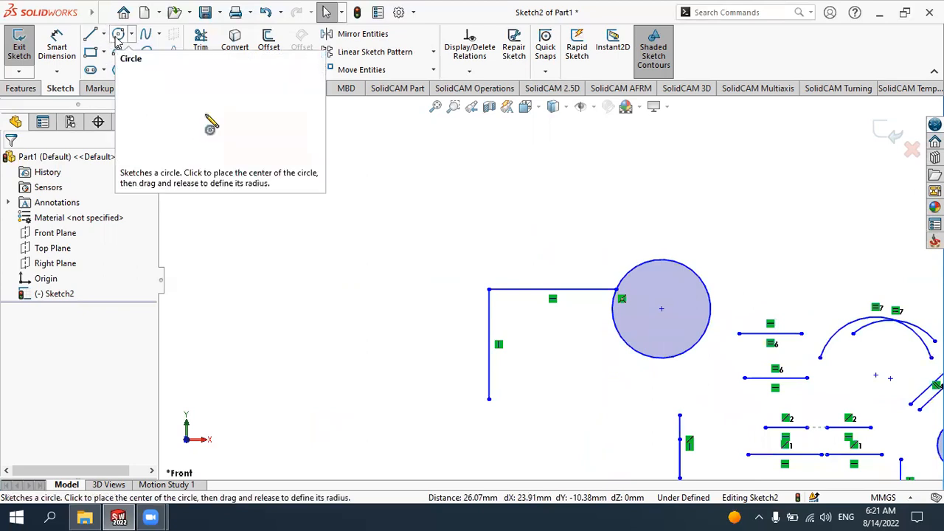
{"action": "left_click", "coordinate": [91, 37]}
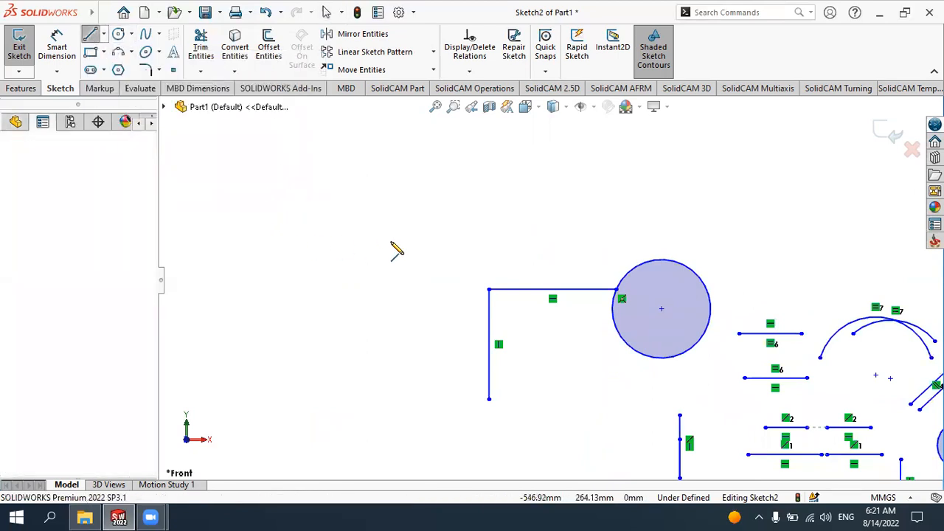
{"action": "left_click", "coordinate": [260, 230]}
{"action": "left_click", "coordinate": [471, 230]}
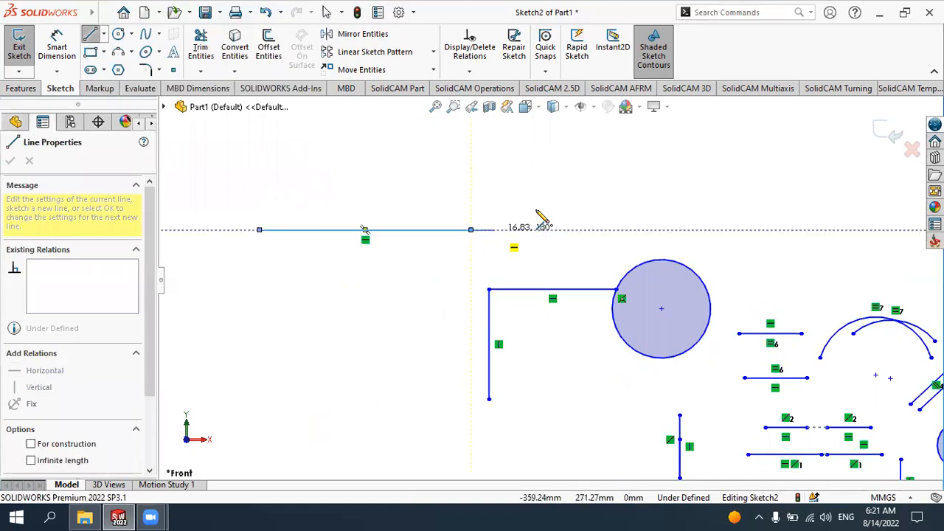
{"action": "key", "text": "Escape"}
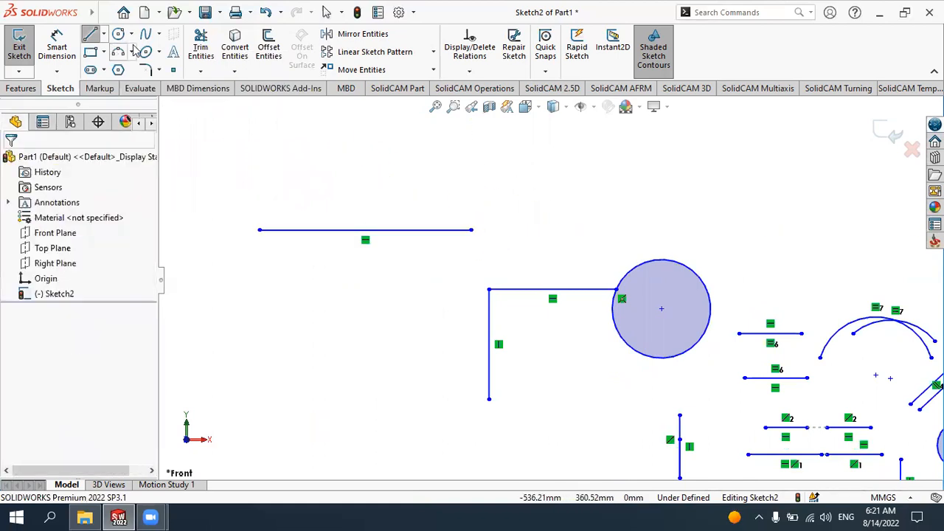
- Sketch a circle of about 30 mm radius below the left end of the new horizontal line
{"action": "left_click", "coordinate": [220, 365]}
{"action": "left_click", "coordinate": [258, 353]}
{"action": "key", "text": "Escape"}
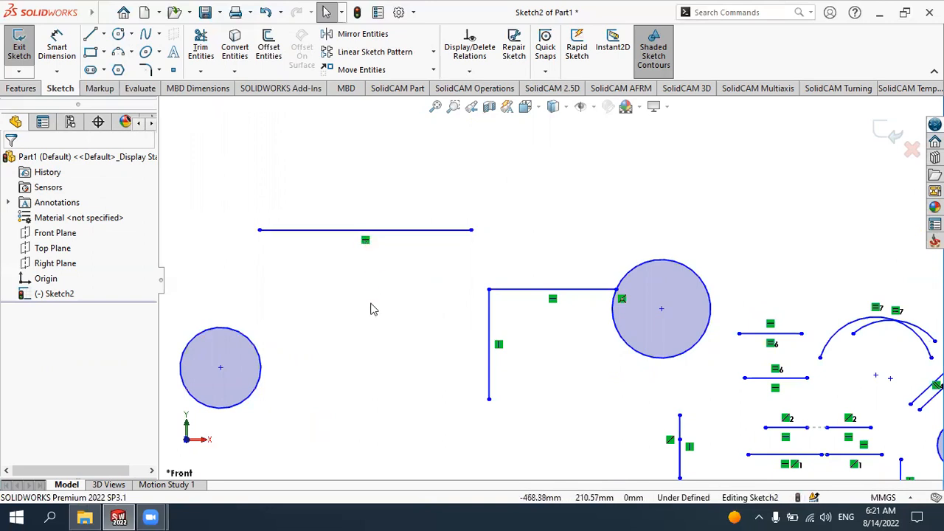
{"action": "left_click", "coordinate": [251, 345]}
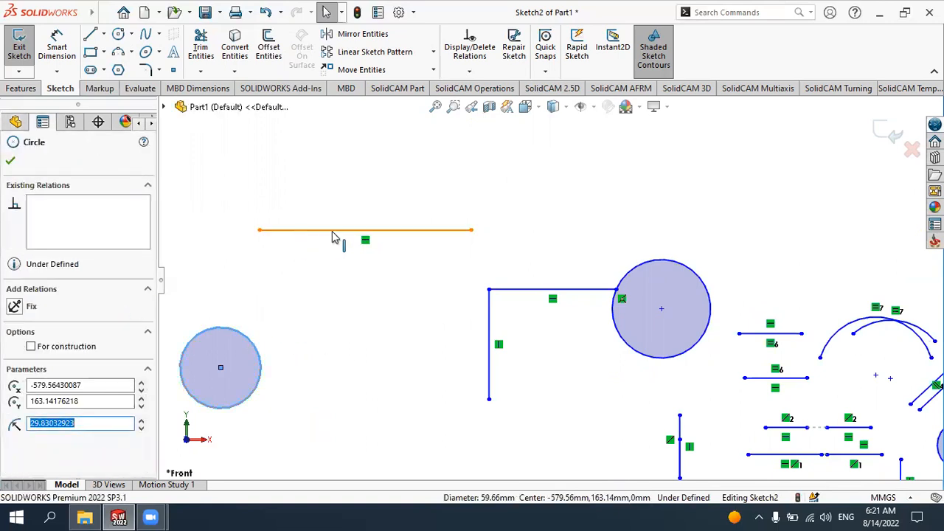
{"action": "left_click", "coordinate": [365, 229]}
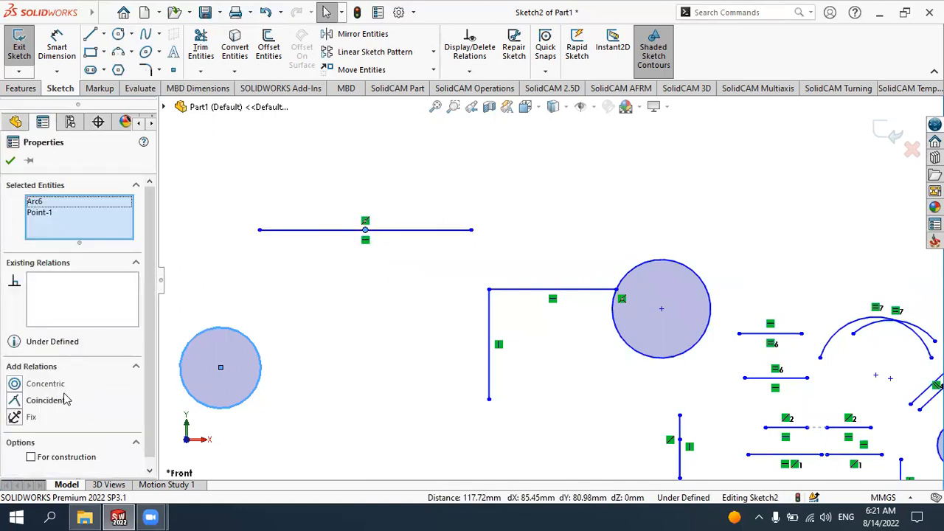
{"action": "left_click", "coordinate": [231, 301]}
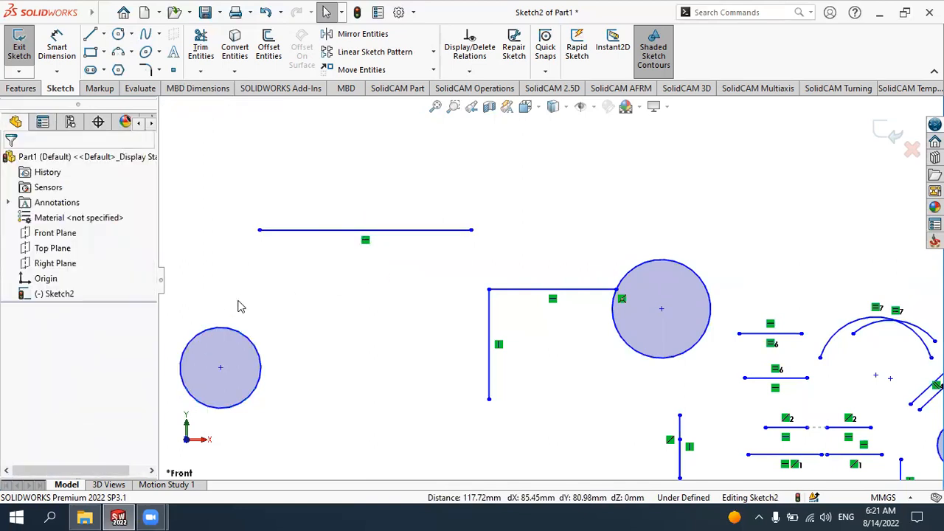
{"action": "left_click", "coordinate": [219, 334]}
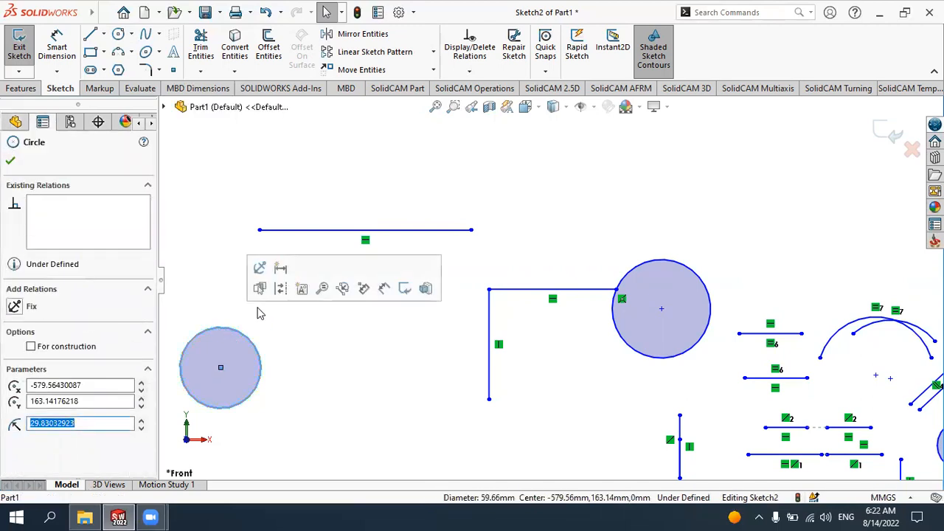
{"action": "left_click", "coordinate": [282, 230], "text": "ctrl"}
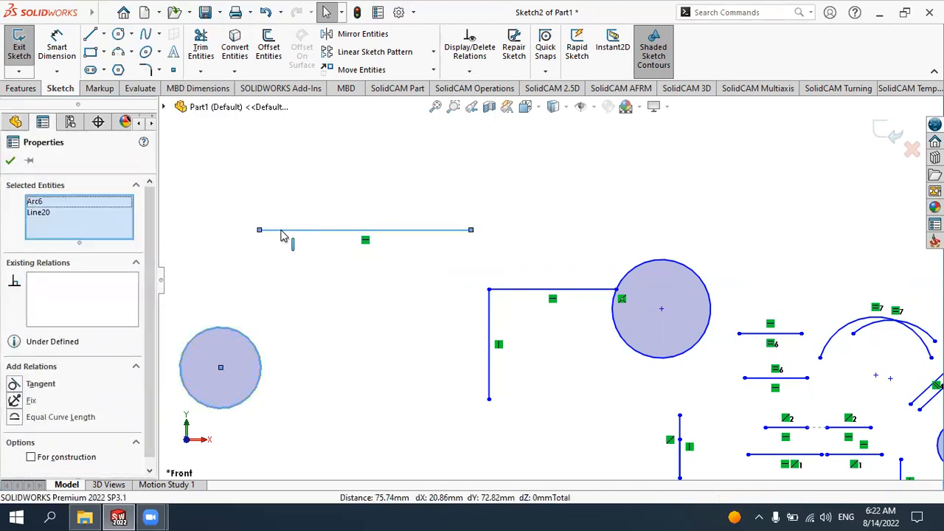
{"action": "left_click", "coordinate": [199, 295]}
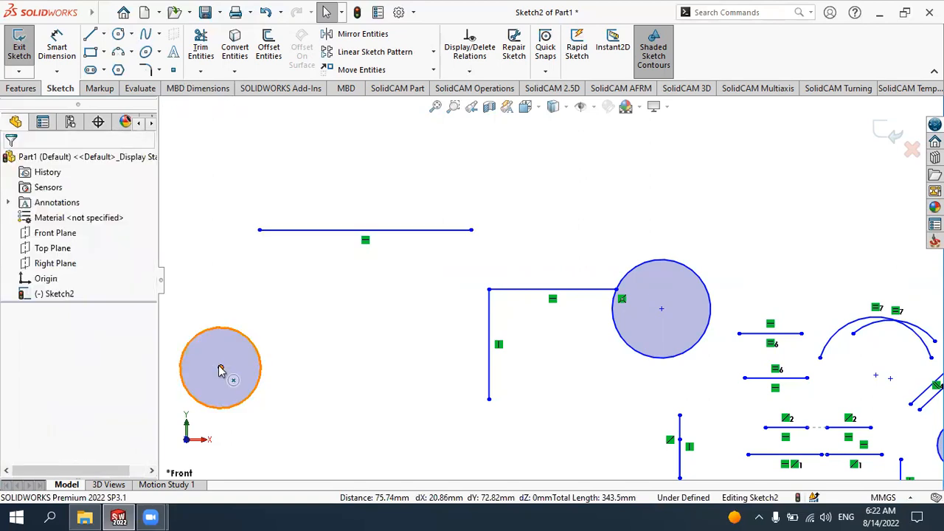
- Add a Midpoint relation between the lower-left circle's centre point and the separate horizontal line above it, and accept the relation
{"action": "left_click", "coordinate": [220, 369]}
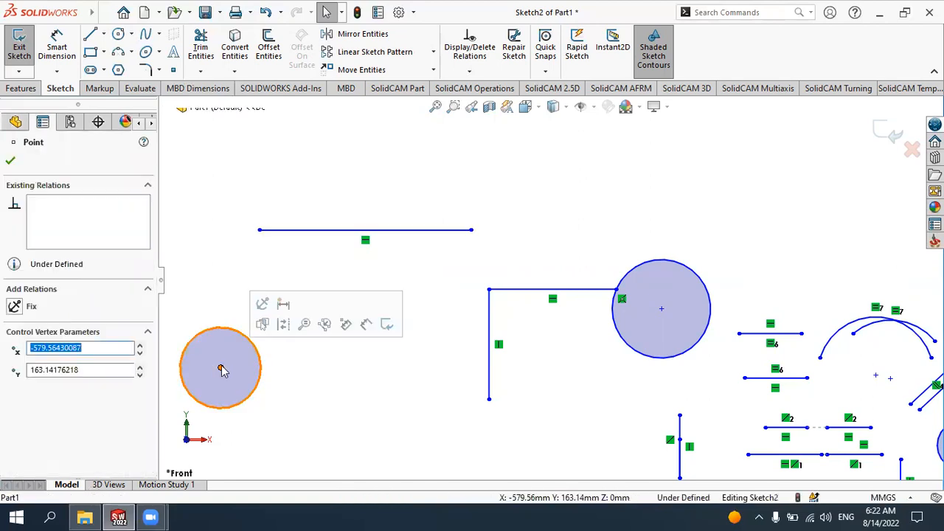
{"action": "left_click", "coordinate": [300, 231], "text": "ctrl"}
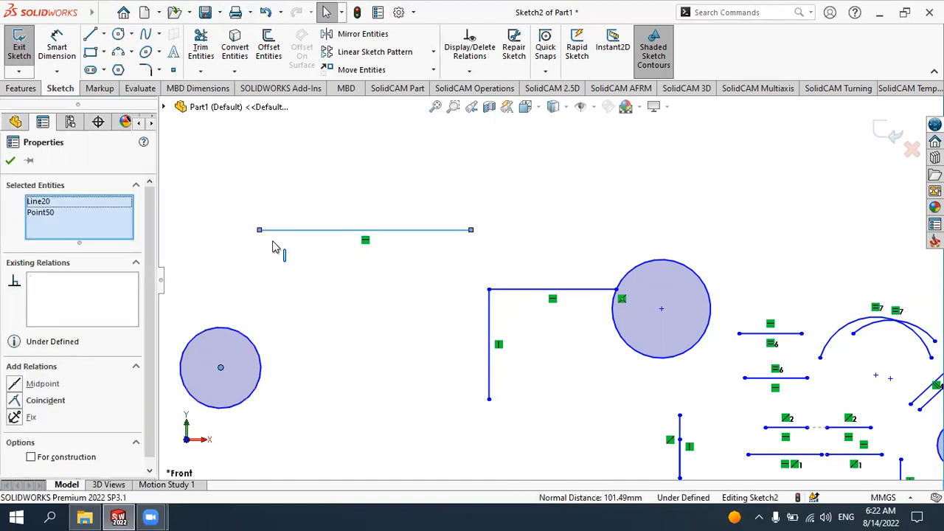
{"action": "left_click", "coordinate": [43, 384]}
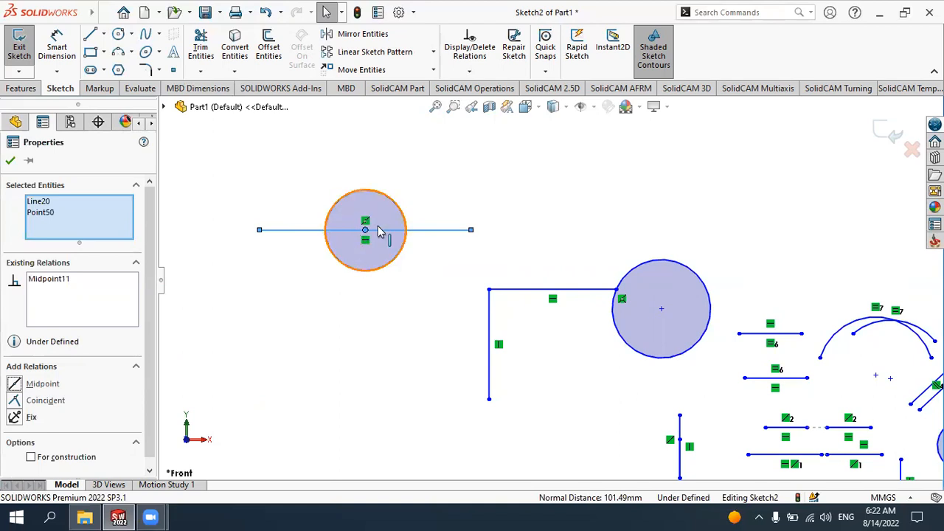
{"action": "left_click", "coordinate": [17, 159]}
- Sketch a circle of about 61 mm radius in the empty area above the line with the circle centred on its midpoint
{"action": "middle_click_drag", "start_coordinate": [419, 305], "coordinate": [447, 300], "text": "ctrl"}
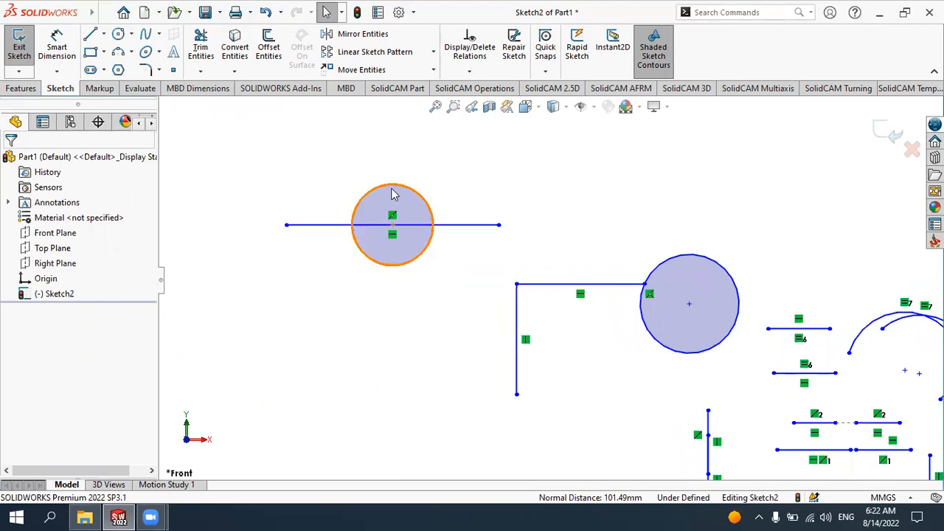
{"action": "scroll", "coordinate": [546, 244], "scroll_direction": "up", "scroll_amount": 3}
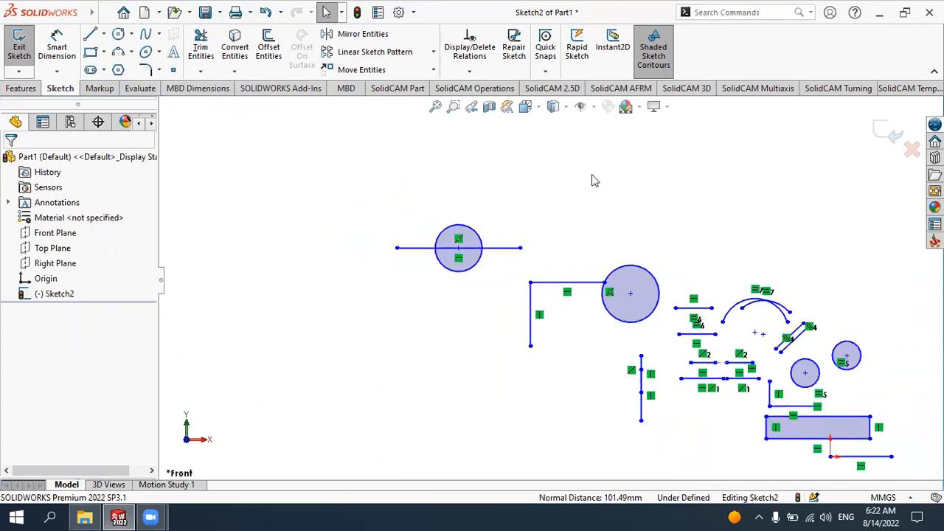
{"action": "scroll", "coordinate": [615, 169], "scroll_direction": "down", "scroll_amount": 4}
{"action": "scroll", "coordinate": [615, 169], "scroll_direction": "down", "scroll_amount": 3}
{"action": "scroll", "coordinate": [533, 232], "scroll_direction": "up", "scroll_amount": 2}
{"action": "scroll", "coordinate": [533, 231], "scroll_direction": "up", "scroll_amount": 2}
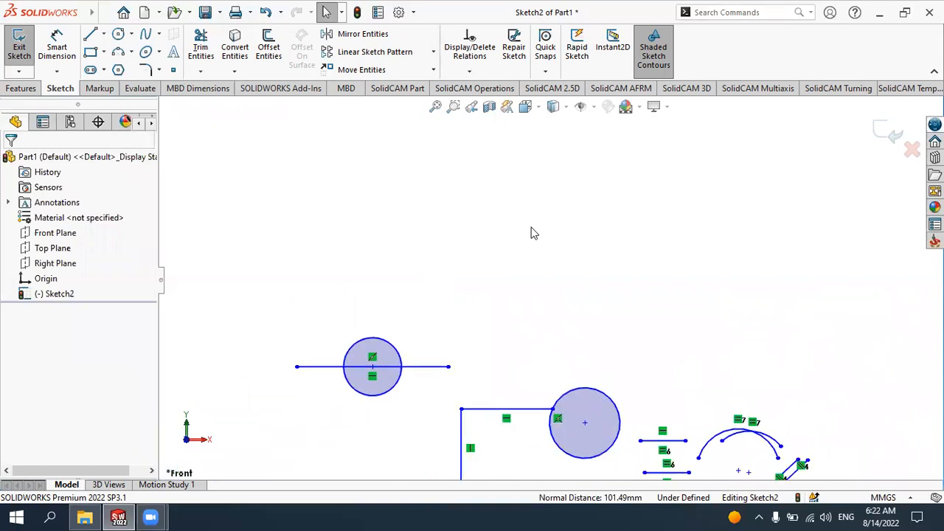
{"action": "left_click", "coordinate": [118, 33]}
{"action": "left_click", "coordinate": [426, 213]}
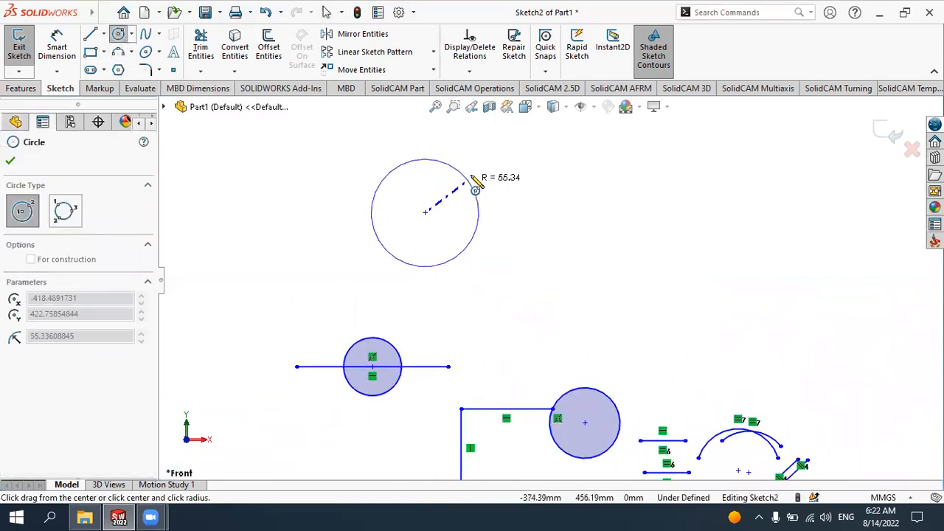
{"action": "left_click", "coordinate": [474, 181]}
{"action": "key", "text": "Escape"}
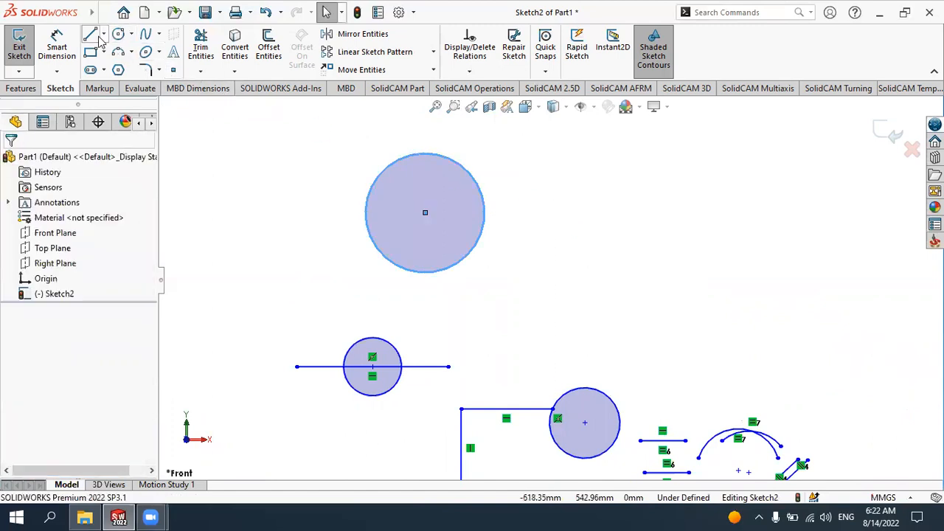
- Sketch a separate diagonal line rising to the right, just to the right of the new large circle
{"action": "left_click", "coordinate": [90, 34]}
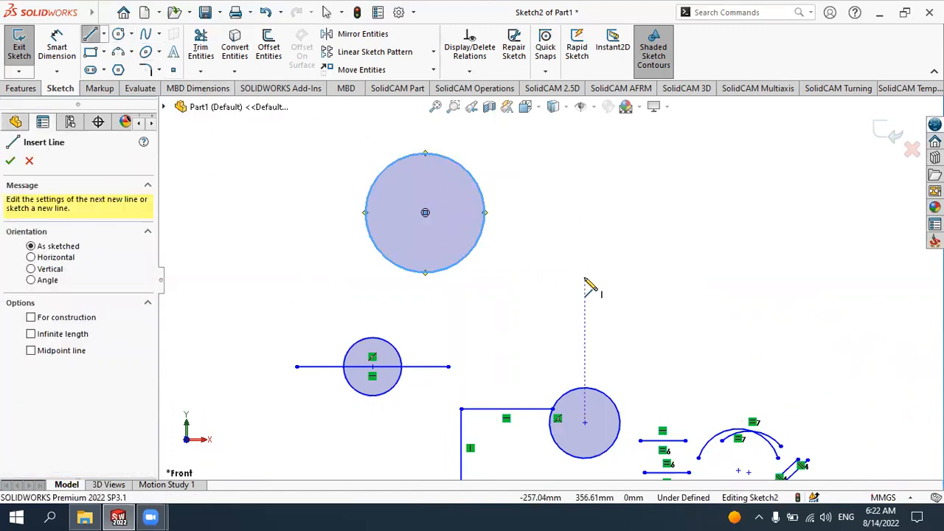
{"action": "left_click", "coordinate": [514, 315]}
{"action": "left_click", "coordinate": [658, 185]}
{"action": "key", "text": "Escape"}
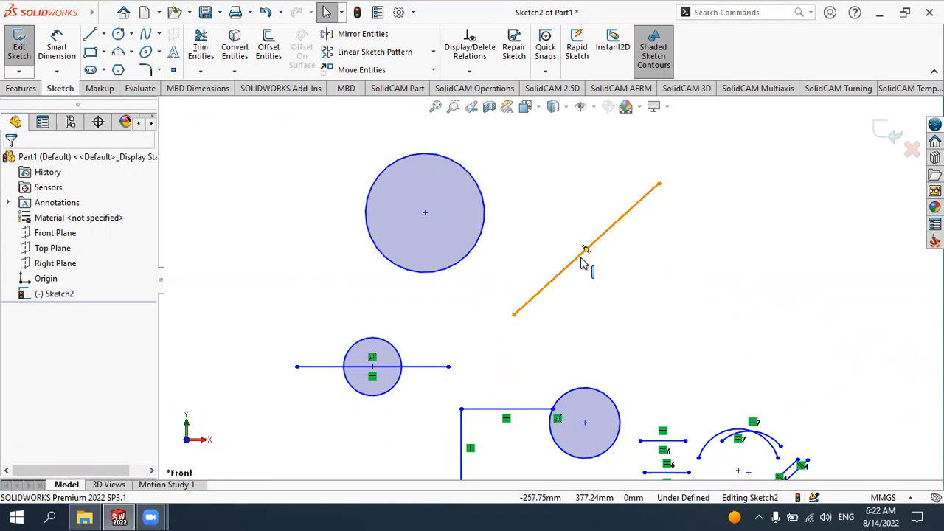
- Make the large circle and the diagonal line Tangent to each other and accept the relation
{"action": "left_click", "coordinate": [484, 243]}
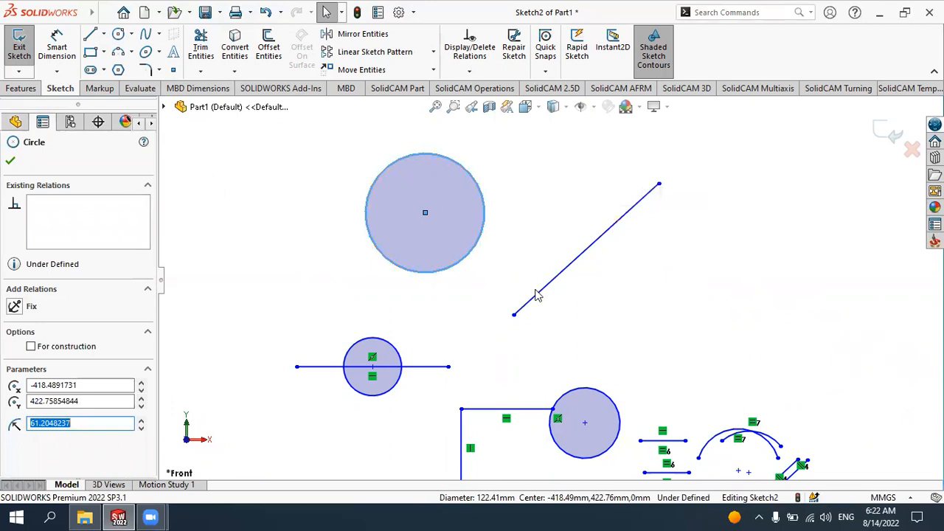
{"action": "left_click", "coordinate": [538, 294], "text": "ctrl"}
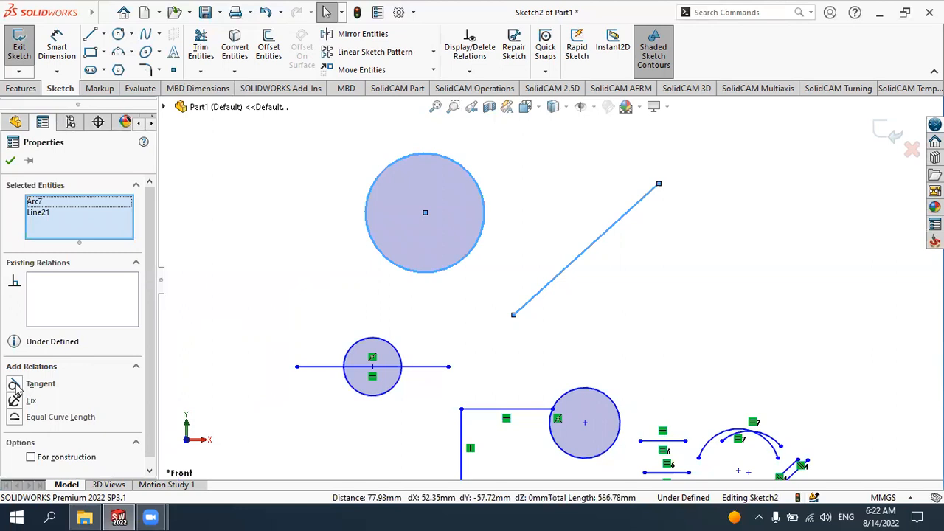
{"action": "left_click", "coordinate": [14, 384]}
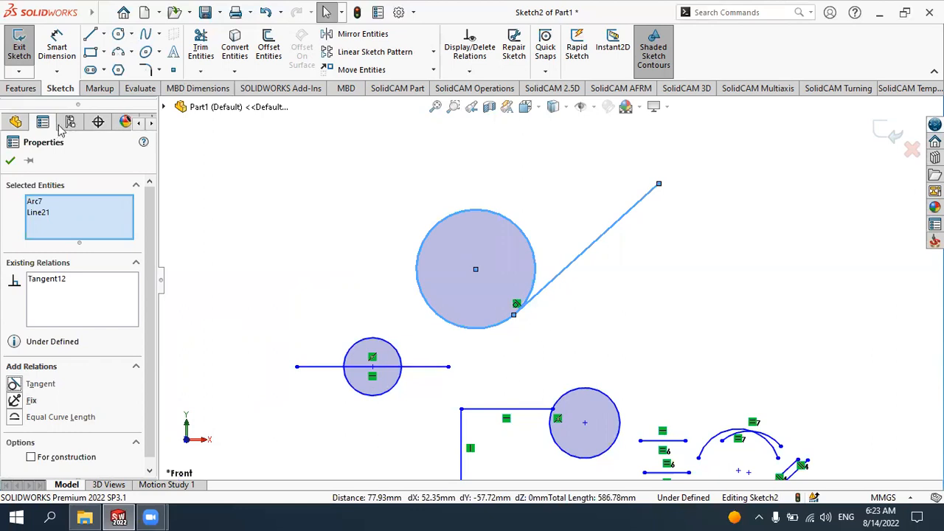
{"action": "left_click", "coordinate": [10, 160]}
- Sketch a horizontal line about 253 mm long in the empty area above and left of the tangent circle
{"action": "scroll", "coordinate": [572, 295], "scroll_direction": "down", "scroll_amount": 2}
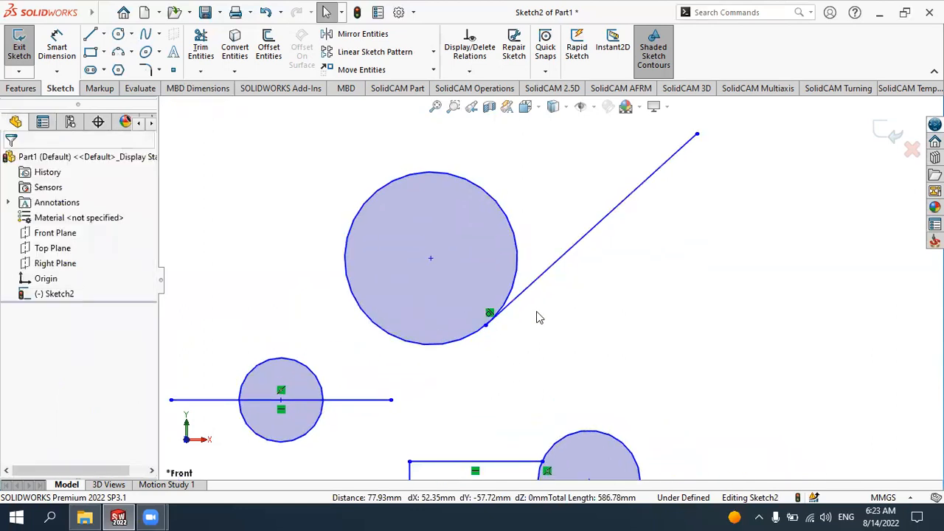
{"action": "scroll", "coordinate": [513, 336], "scroll_direction": "down", "scroll_amount": 2}
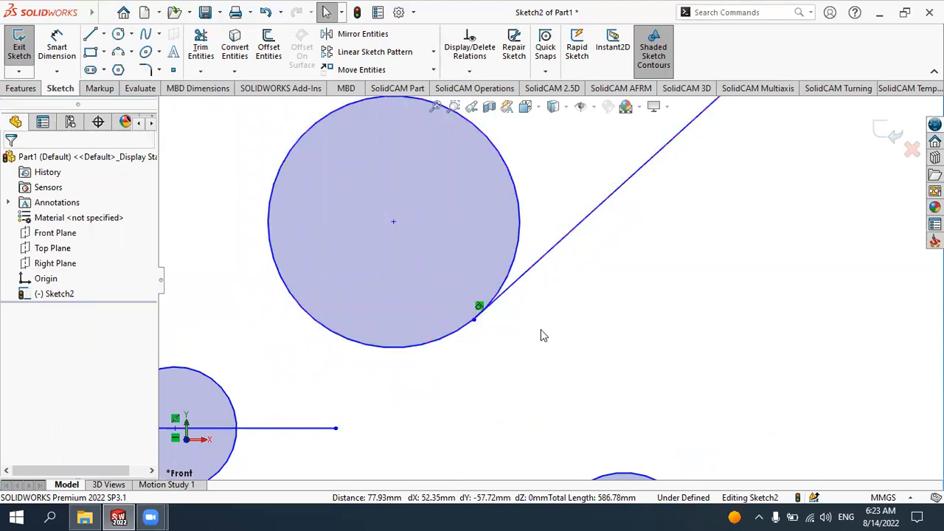
{"action": "scroll", "coordinate": [542, 334], "scroll_direction": "up", "scroll_amount": 5}
{"action": "left_click", "coordinate": [484, 233]}
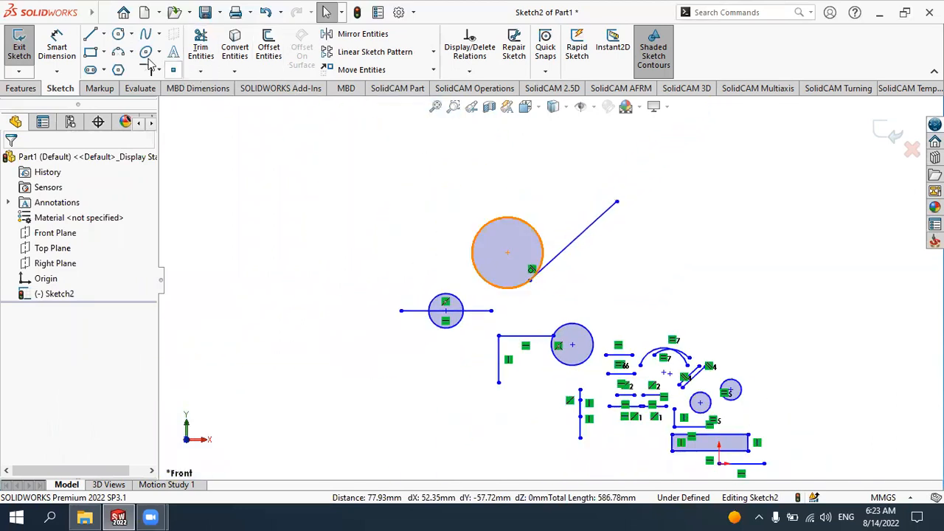
{"action": "left_click", "coordinate": [236, 163]}
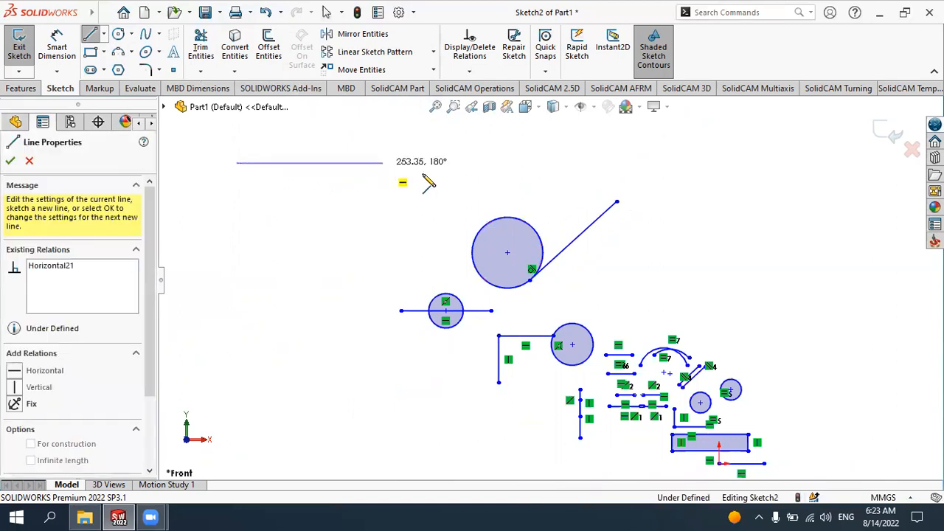
{"action": "left_click", "coordinate": [383, 163]}
{"action": "key", "text": "Escape"}
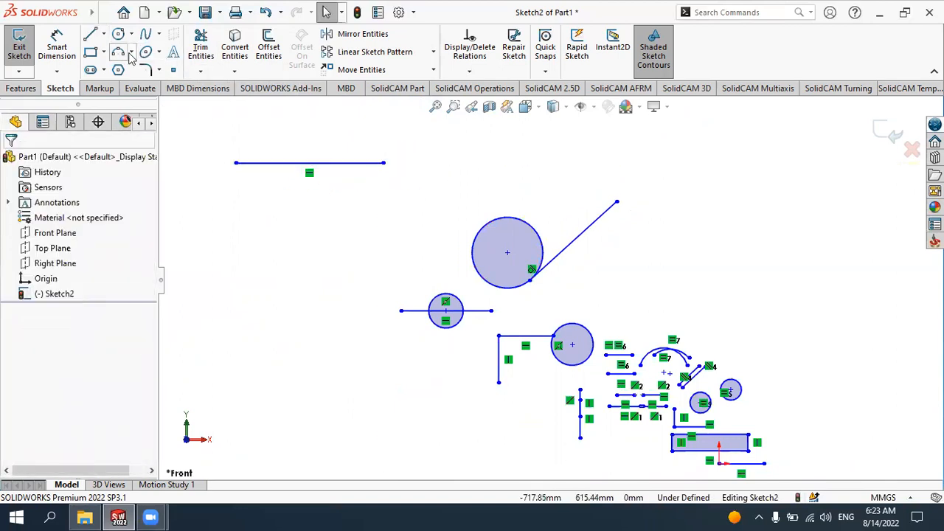
- Sketch a 3 Point Arc of about 105 mm radius from the new line's right endpoint downward, bulging to the right
{"action": "left_click", "coordinate": [131, 51]}
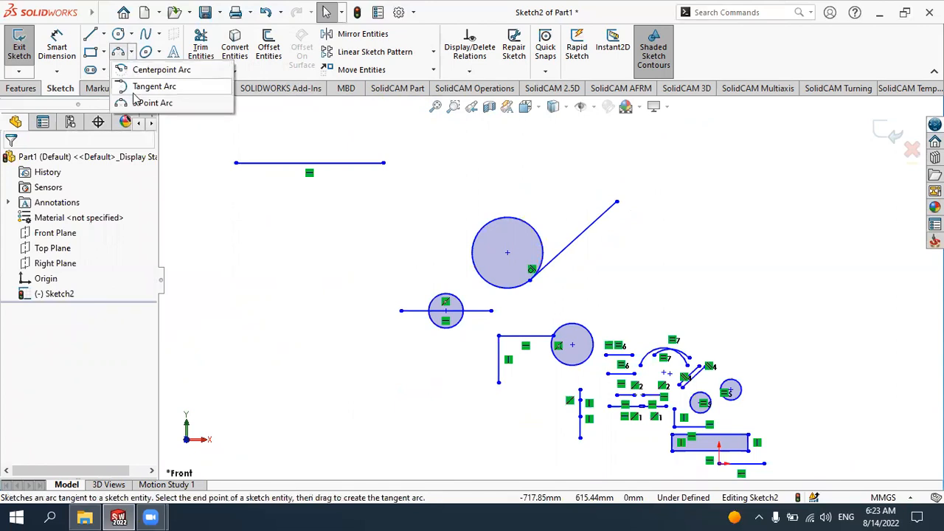
{"action": "left_click", "coordinate": [152, 103]}
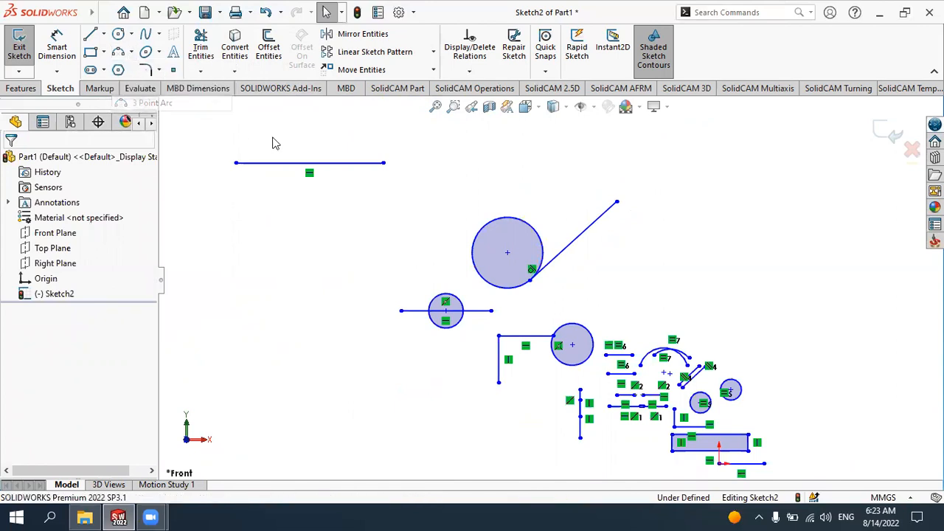
{"action": "left_click", "coordinate": [383, 163]}
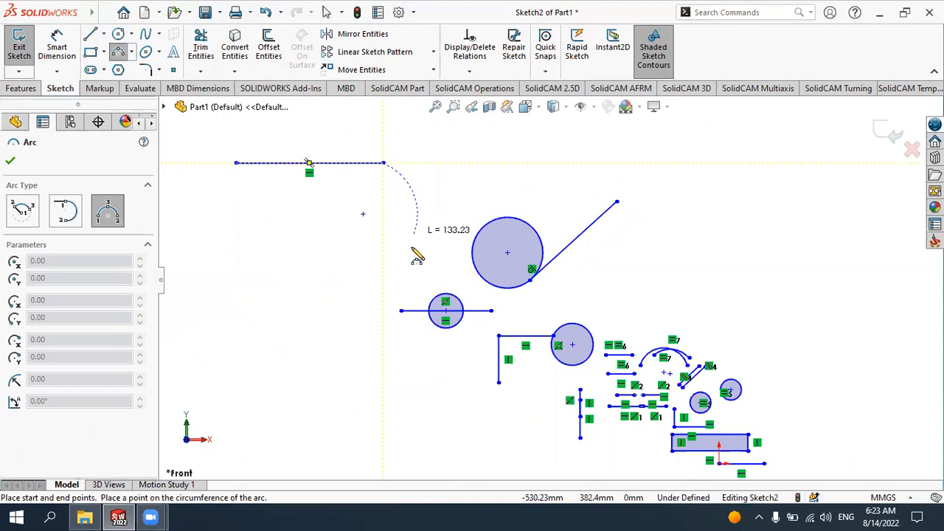
{"action": "left_click", "coordinate": [375, 269]}
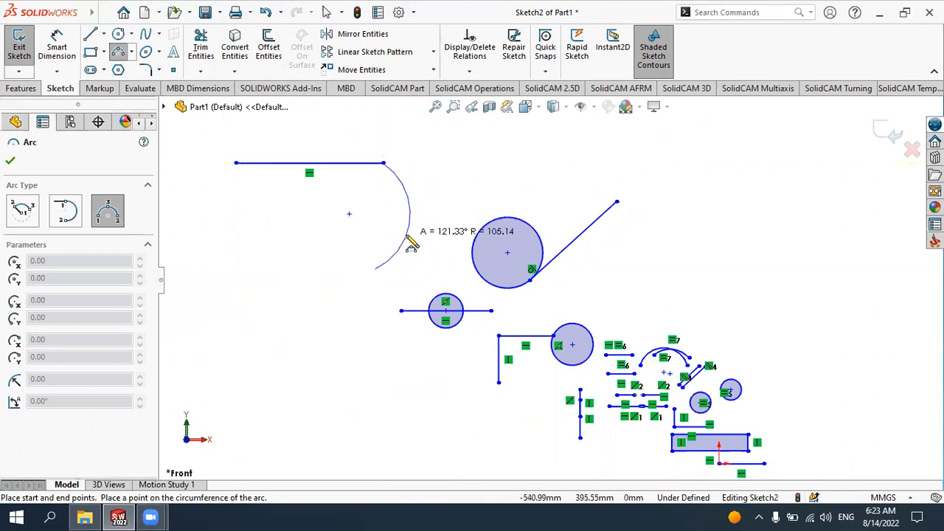
{"action": "left_click", "coordinate": [408, 229]}
{"action": "key", "text": "Escape"}
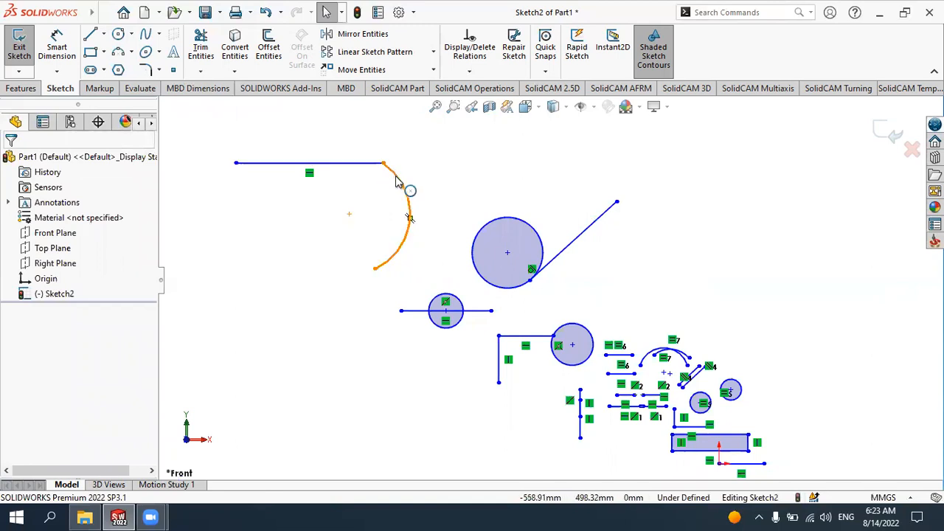
- Make the horizontal line and its attached arc Tangent to each other and accept the relation
{"action": "left_click", "coordinate": [359, 168]}
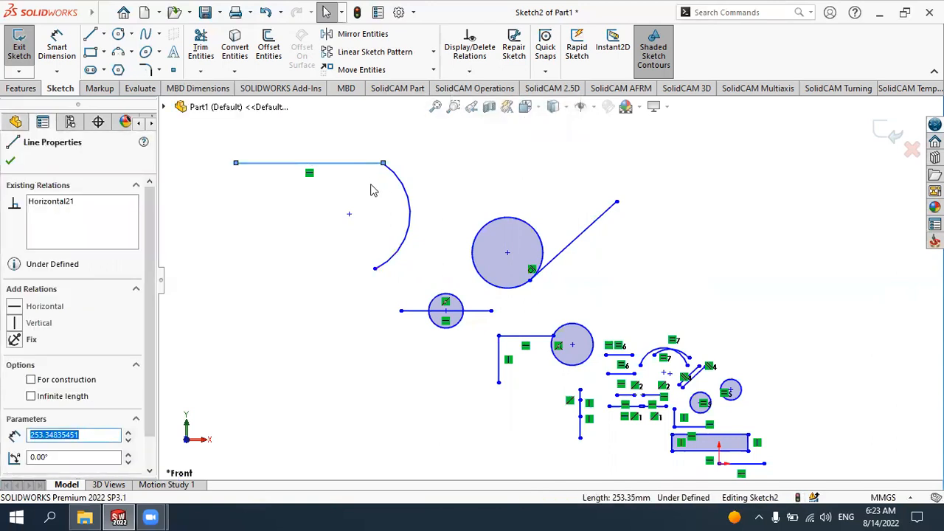
{"action": "left_click", "coordinate": [406, 186], "text": "ctrl"}
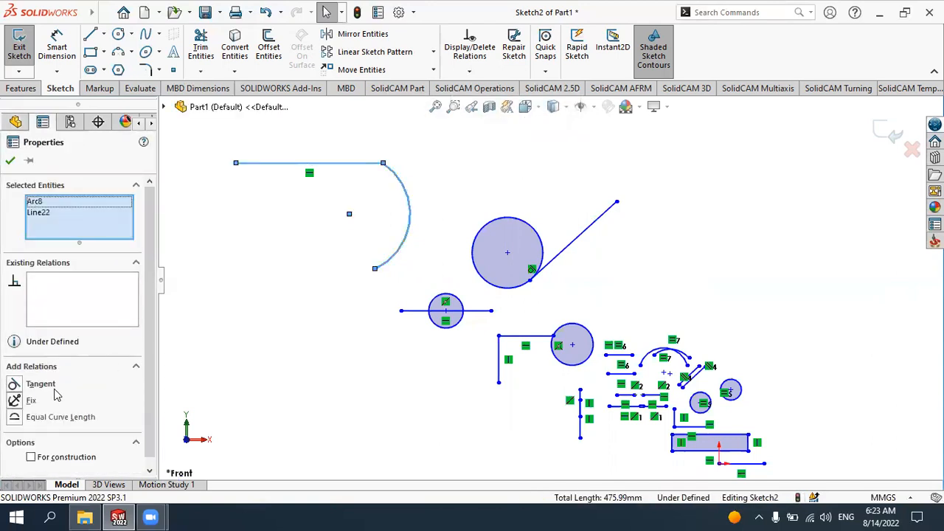
{"action": "left_click", "coordinate": [41, 385]}
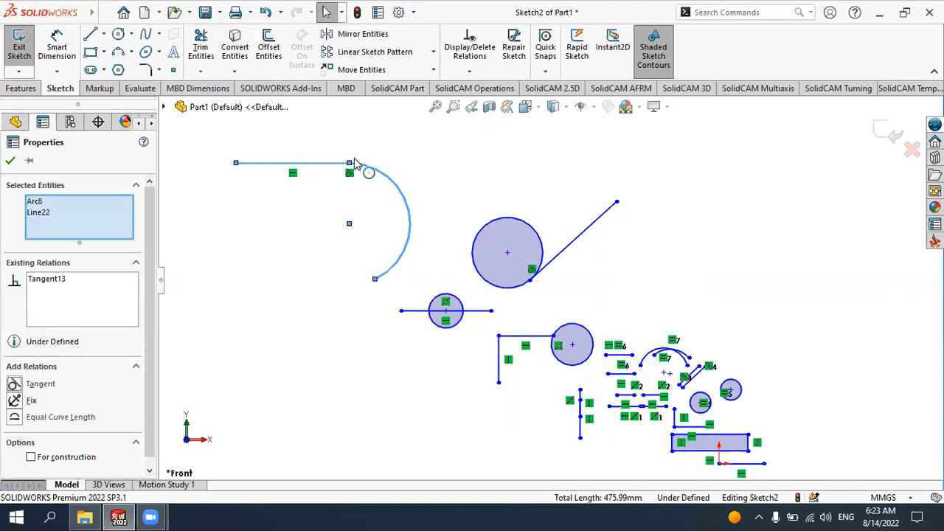
{"action": "left_click", "coordinate": [10, 162]}
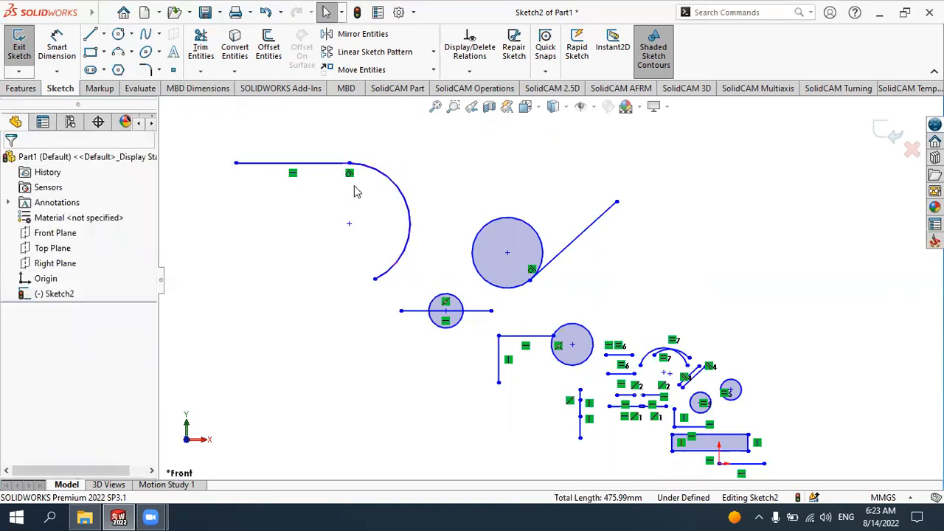
- Sketch a circle of about 81 mm radius in the empty area below and left of the tangent line and arc
{"action": "scroll", "coordinate": [373, 221], "scroll_direction": "up", "scroll_amount": 2}
{"action": "scroll", "coordinate": [462, 203], "scroll_direction": "down", "scroll_amount": 2}
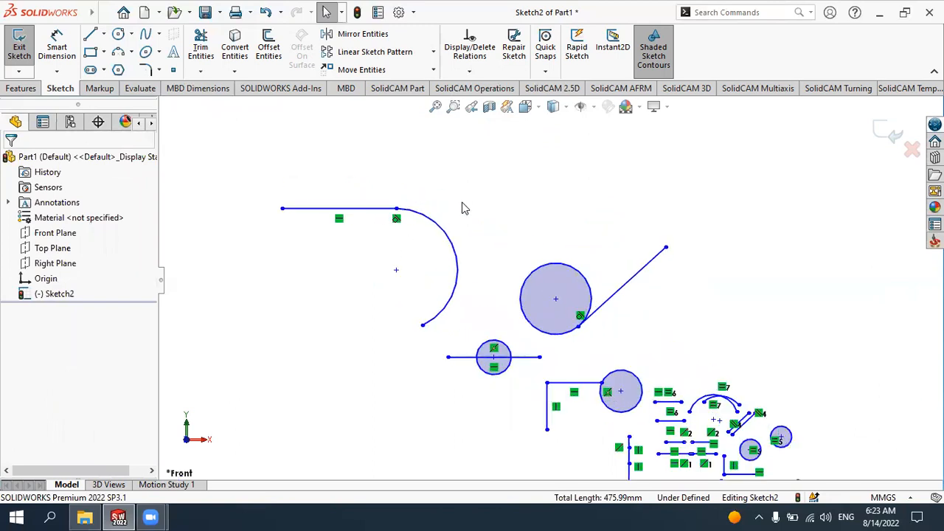
{"action": "left_click", "coordinate": [118, 34]}
{"action": "left_click", "coordinate": [230, 316]}
{"action": "left_click", "coordinate": [266, 286]}
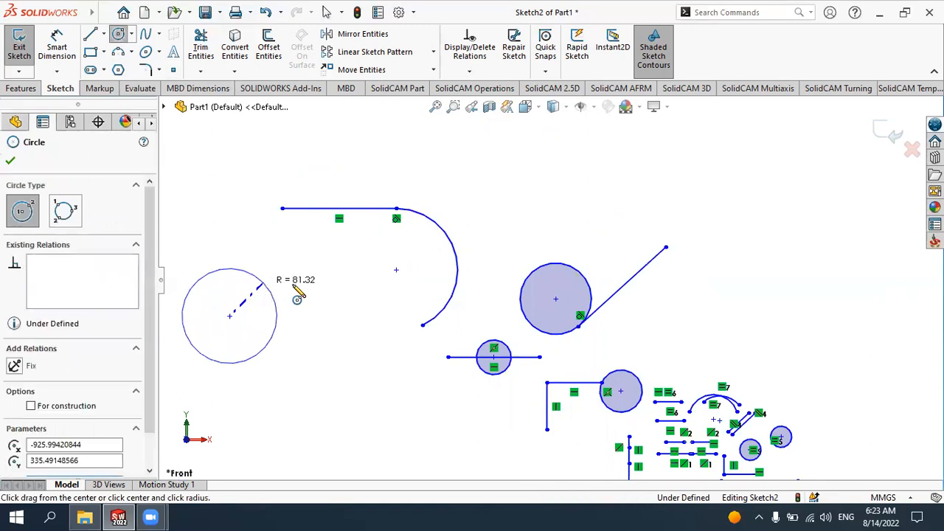
- Sketch a second circle of about 85 mm radius below and right of the 81 mm radius circle, without touching it
{"action": "left_click", "coordinate": [333, 412]}
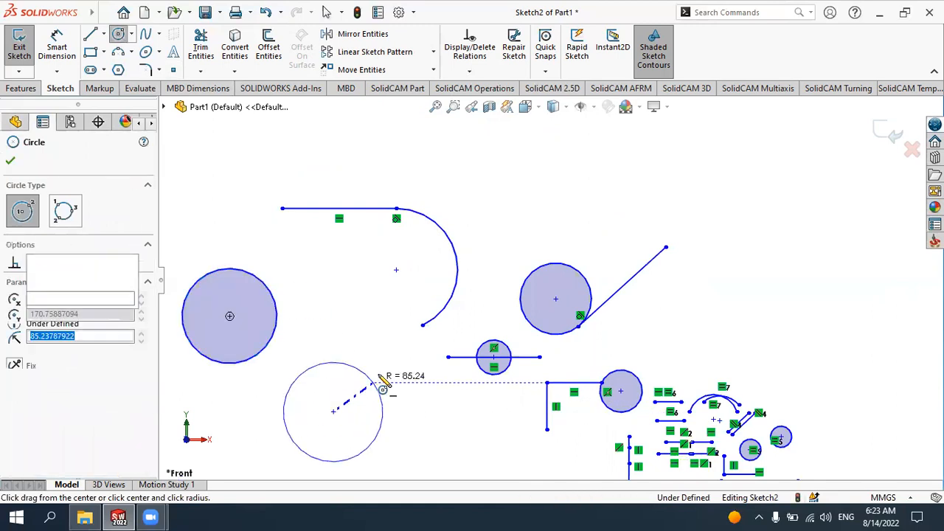
{"action": "left_click", "coordinate": [376, 384]}
{"action": "key", "text": "Escape"}
- Make the two newly sketched circles Tangent to each other and accept the relation
{"action": "scroll", "coordinate": [414, 319], "scroll_direction": "down", "scroll_amount": 1}
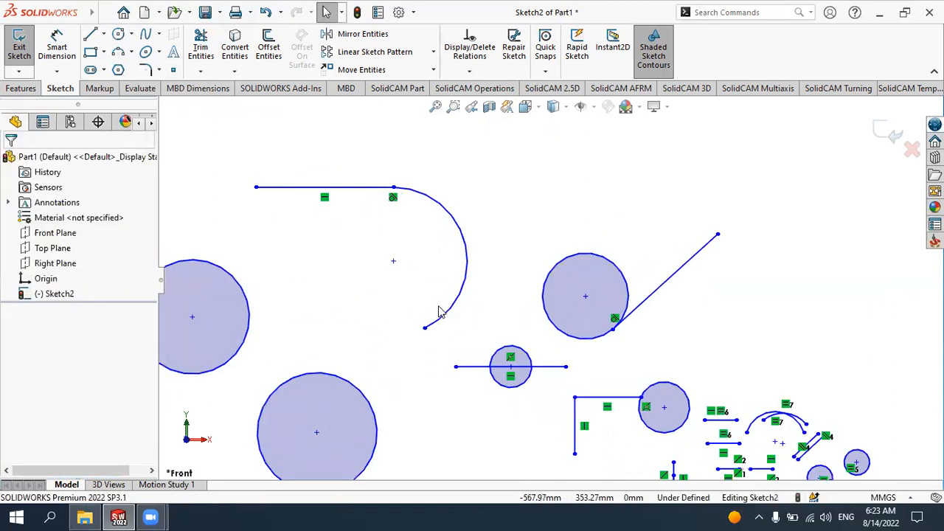
{"action": "scroll", "coordinate": [438, 308], "scroll_direction": "up", "scroll_amount": 3}
{"action": "scroll", "coordinate": [301, 378], "scroll_direction": "down", "scroll_amount": 2}
{"action": "left_click", "coordinate": [428, 295]}
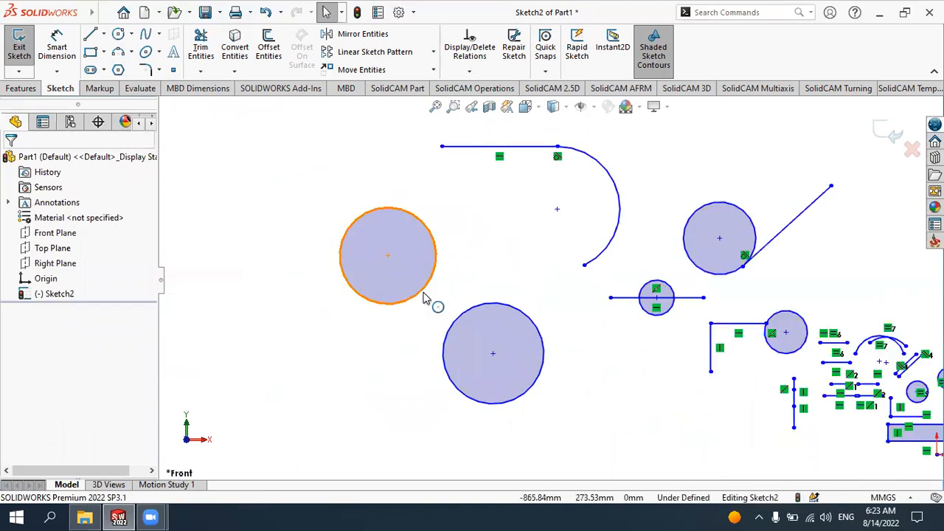
{"action": "left_click", "coordinate": [469, 307], "text": "ctrl"}
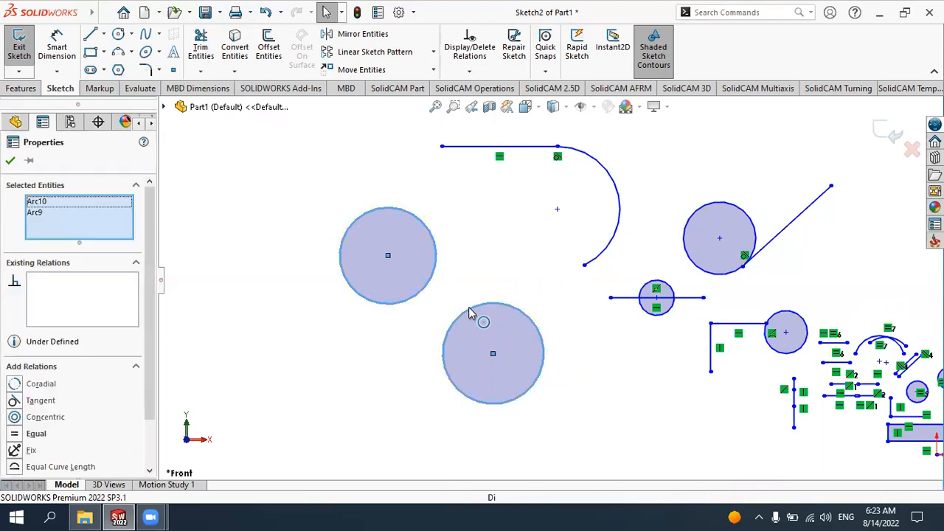
{"action": "left_click", "coordinate": [45, 401]}
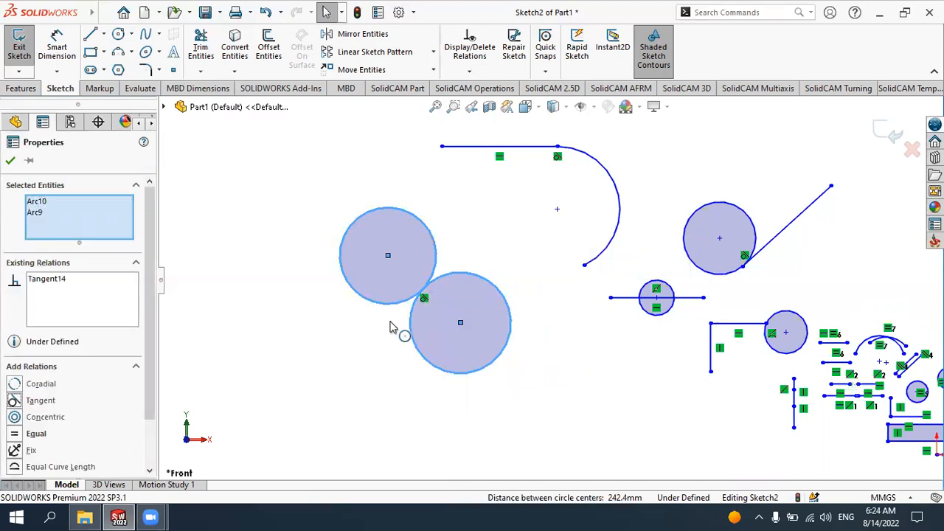
{"action": "left_click", "coordinate": [10, 161]}
- Sketch a circle of about 101 mm radius above and left of the tangent circles, and a smaller separate circle to its right
{"action": "scroll", "coordinate": [455, 325], "scroll_direction": "up", "scroll_amount": 3}
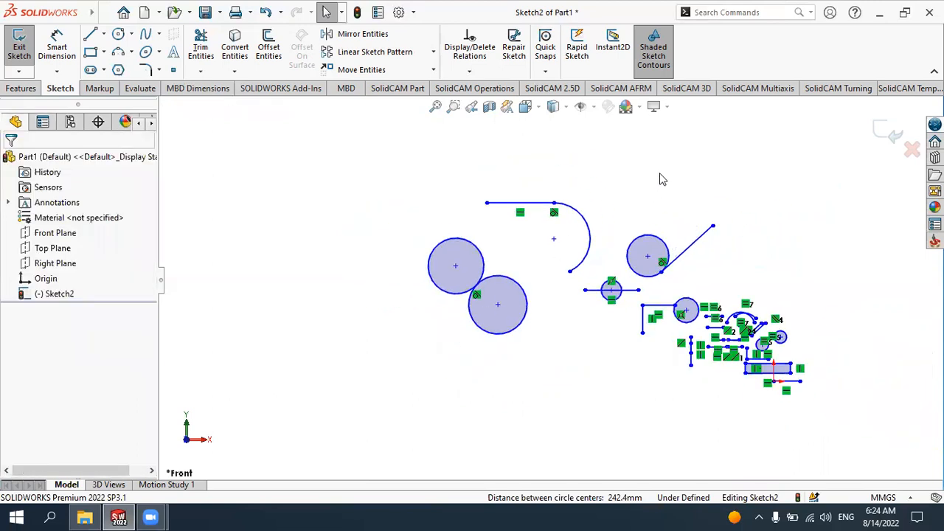
{"action": "scroll", "coordinate": [664, 177], "scroll_direction": "down", "scroll_amount": 2}
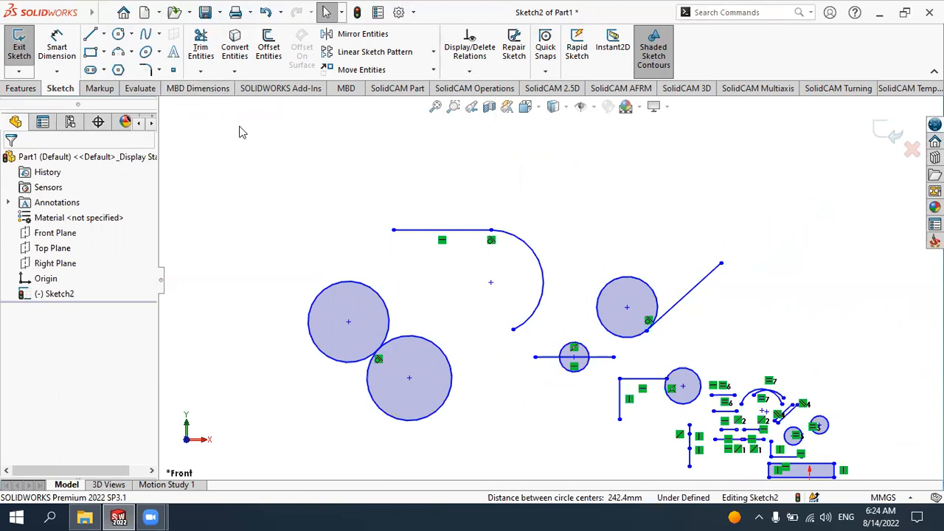
{"action": "left_click", "coordinate": [118, 34]}
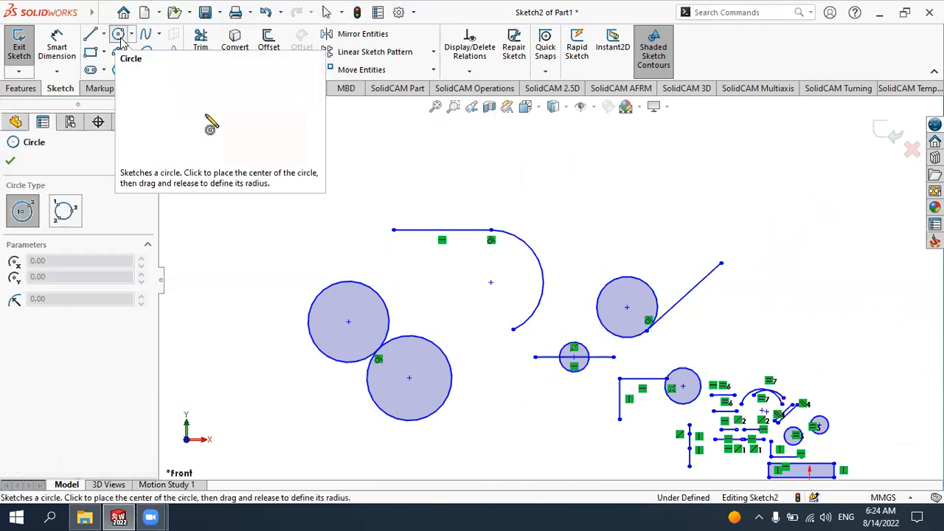
{"action": "left_click", "coordinate": [234, 178]}
{"action": "left_click", "coordinate": [274, 147]}
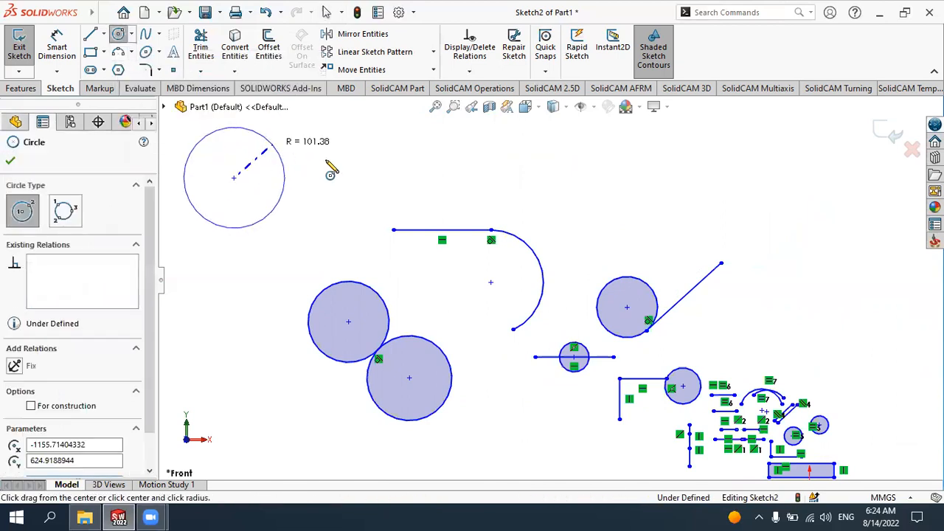
{"action": "left_click", "coordinate": [379, 183]}
{"action": "left_click", "coordinate": [405, 157]}
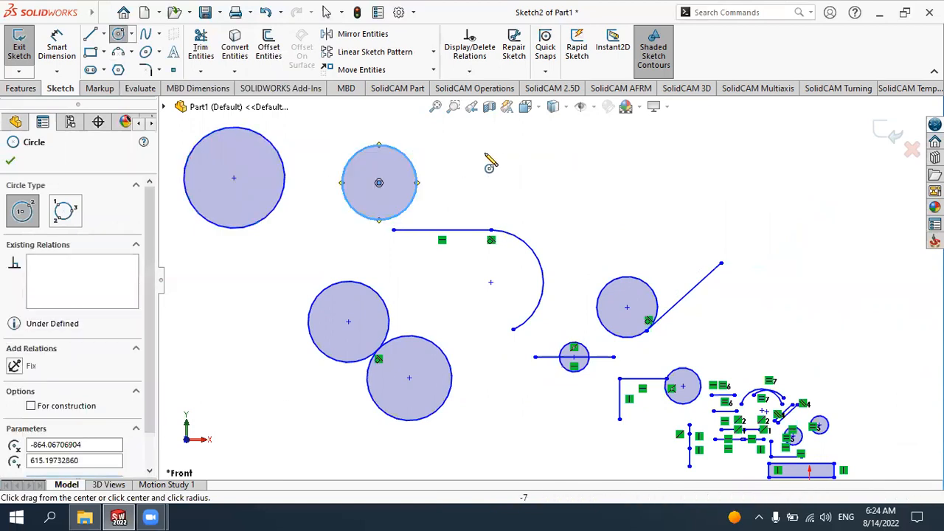
{"action": "key", "text": "Escape"}
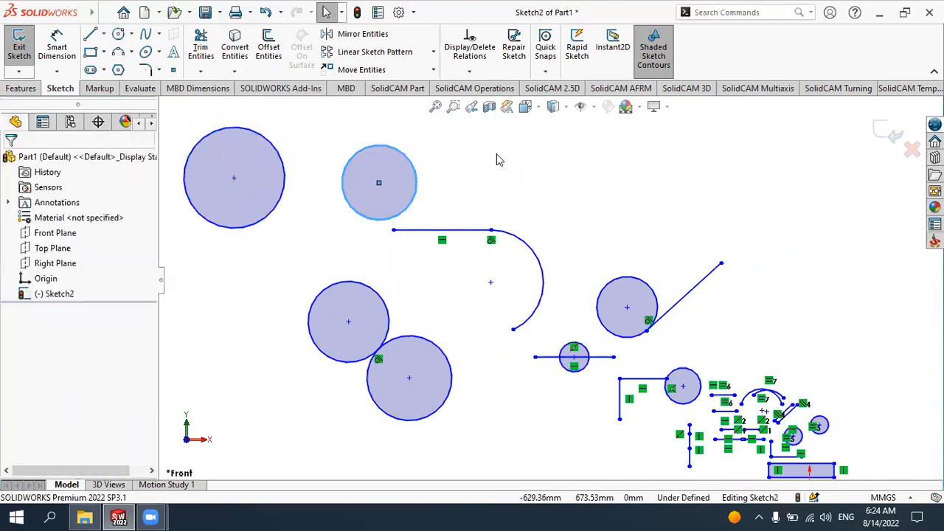
- Make the large circle and the smaller circle beside it Concentric and accept the relation
{"action": "scroll", "coordinate": [366, 200], "scroll_direction": "up", "scroll_amount": 2}
{"action": "scroll", "coordinate": [313, 168], "scroll_direction": "down", "scroll_amount": 2}
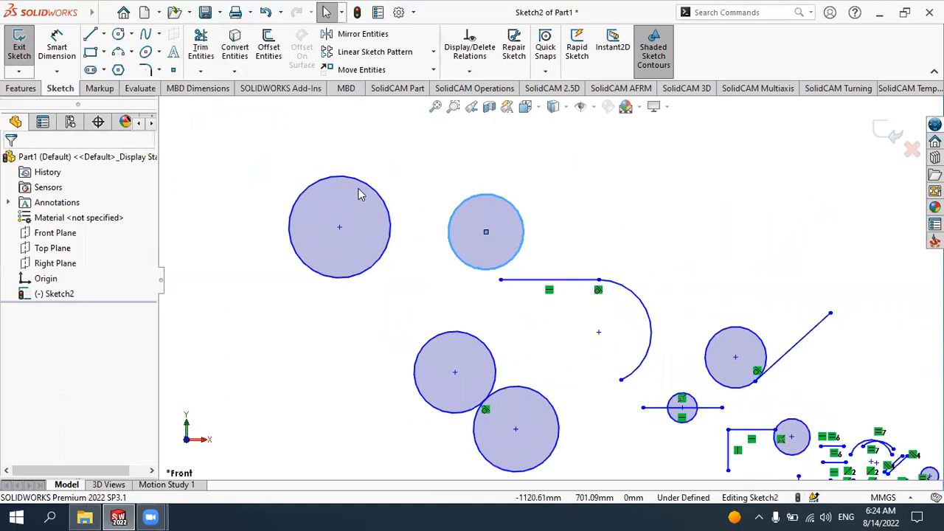
{"action": "left_click", "coordinate": [375, 189]}
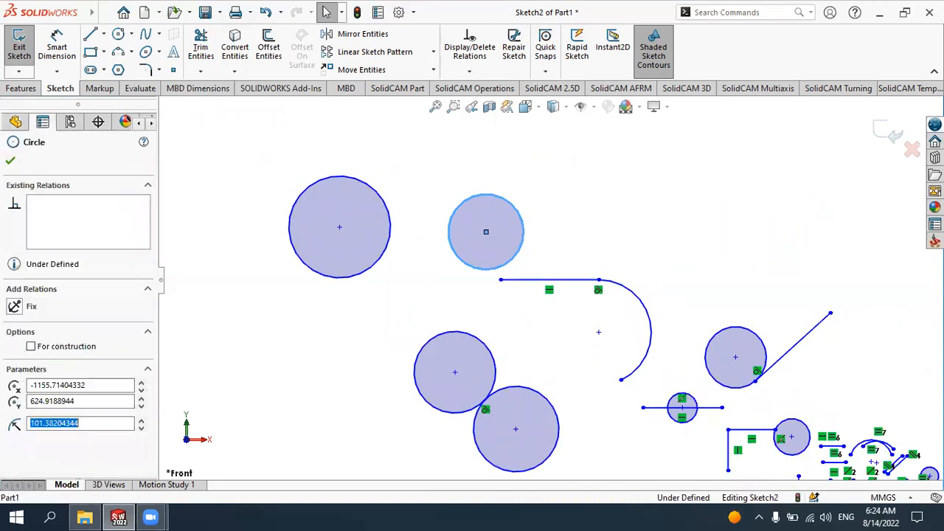
{"action": "left_click", "coordinate": [393, 197]}
{"action": "left_click", "coordinate": [388, 199]}
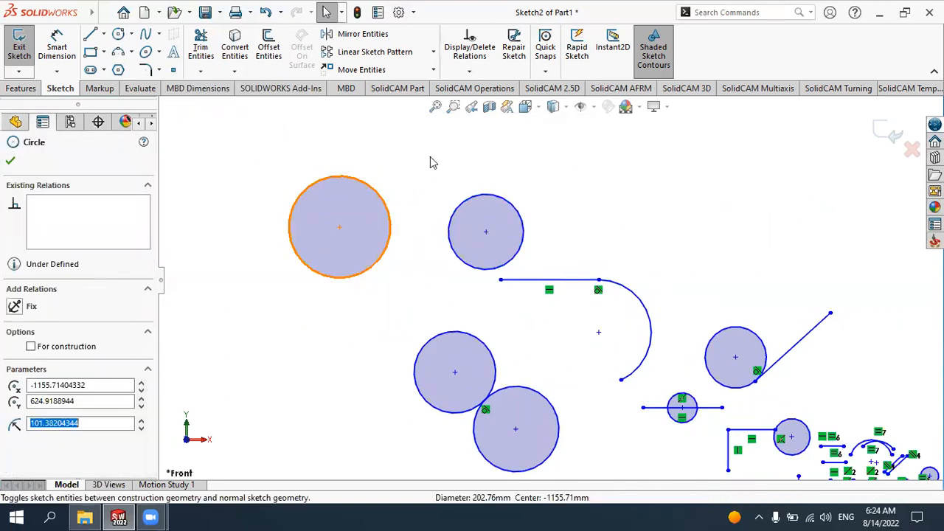
{"action": "left_click", "coordinate": [461, 213], "text": "ctrl"}
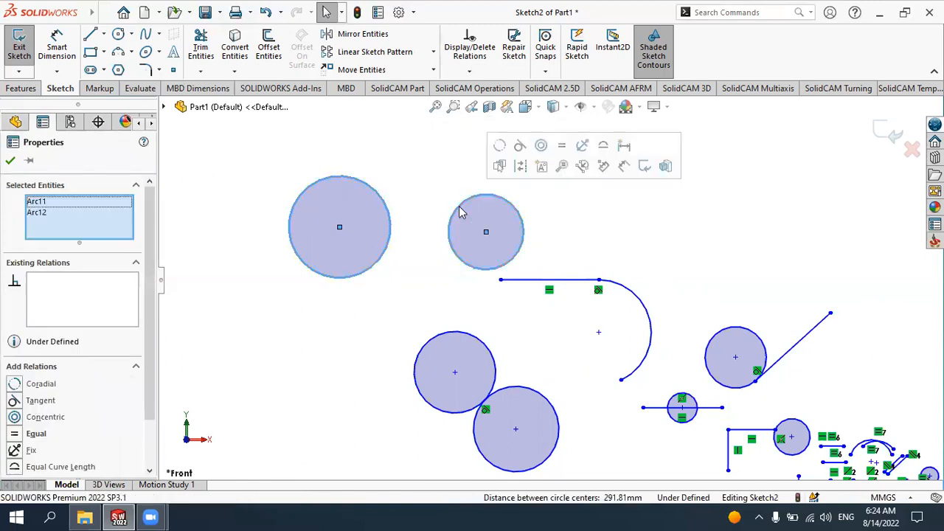
{"action": "left_click", "coordinate": [46, 418]}
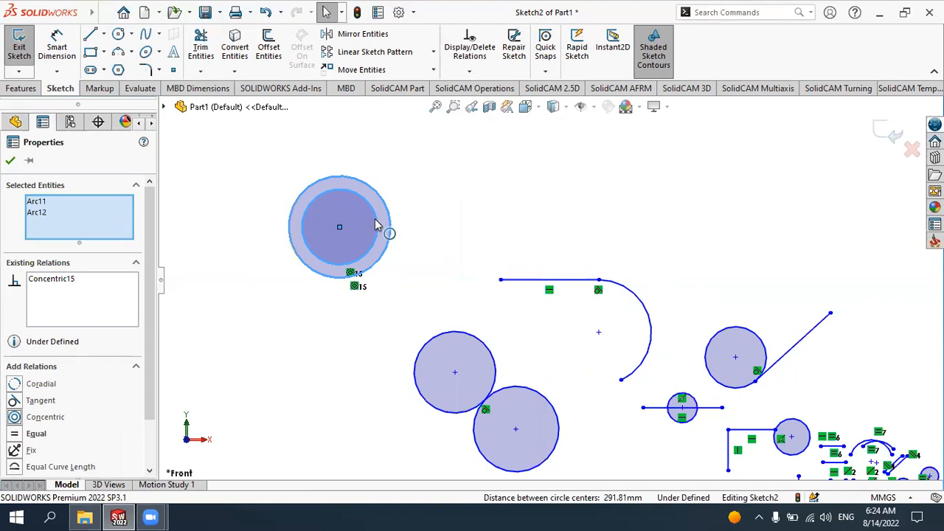
{"action": "left_click", "coordinate": [10, 160]}
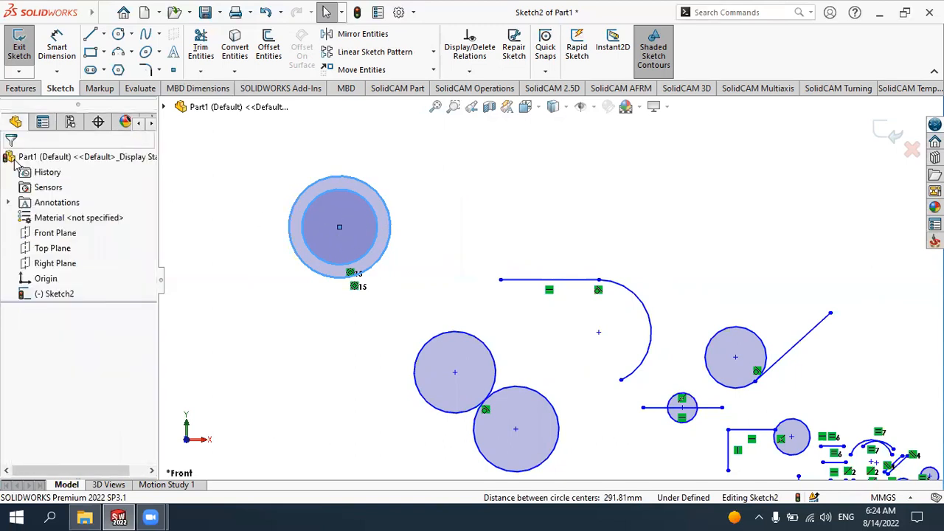
- Sketch a 3 Point Arc of about 209 mm radius above the tangent line and arc, and another of about 78 mm radius beneath it
{"action": "left_click", "coordinate": [118, 56]}
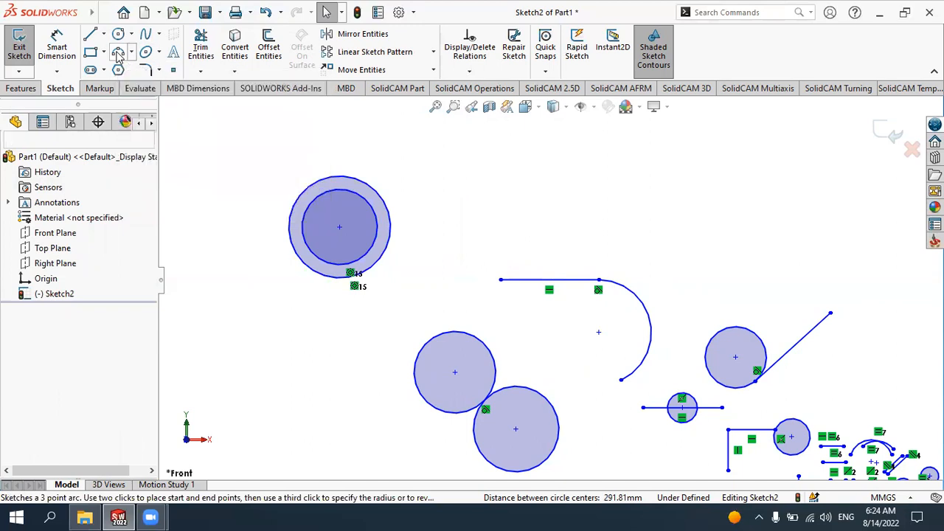
{"action": "left_click", "coordinate": [493, 158]}
{"action": "left_click", "coordinate": [662, 206]}
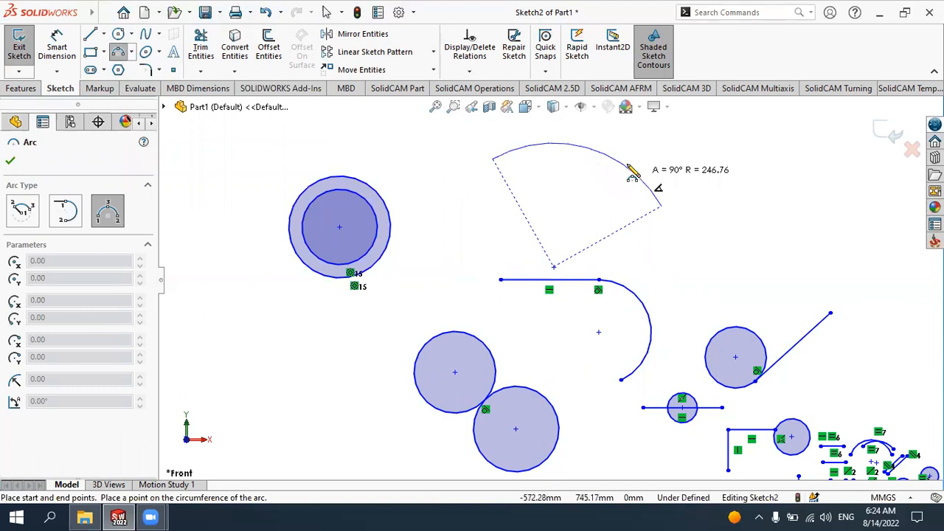
{"action": "left_click", "coordinate": [590, 139]}
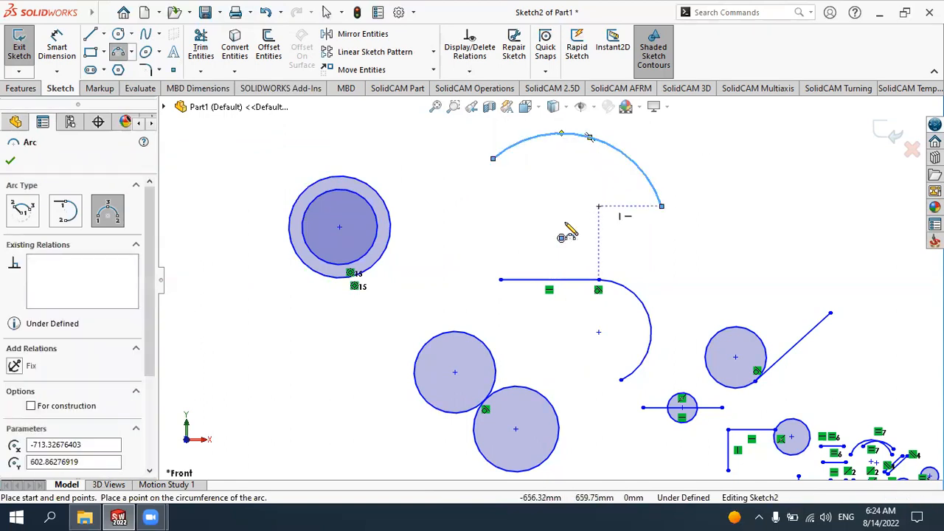
{"action": "left_click", "coordinate": [492, 212]}
{"action": "left_click", "coordinate": [568, 212]}
{"action": "left_click", "coordinate": [535, 185]}
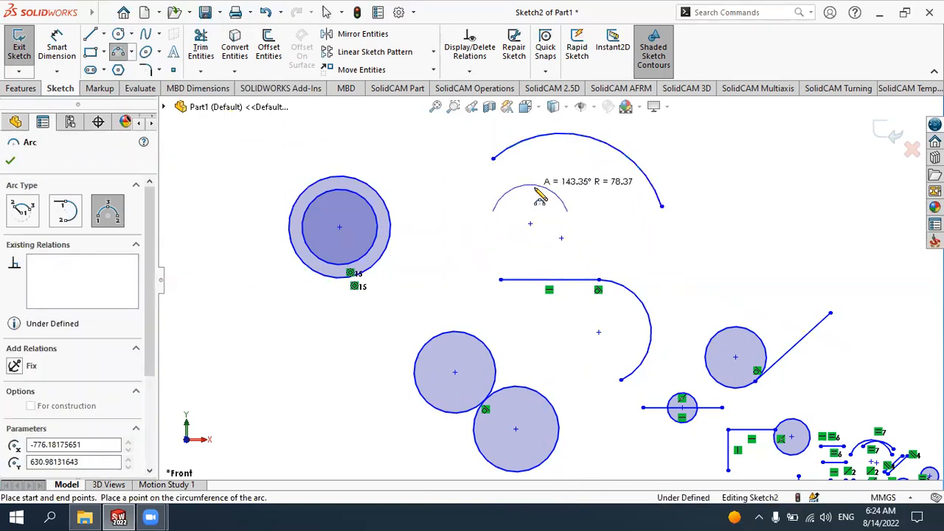
{"action": "key", "text": "Escape"}
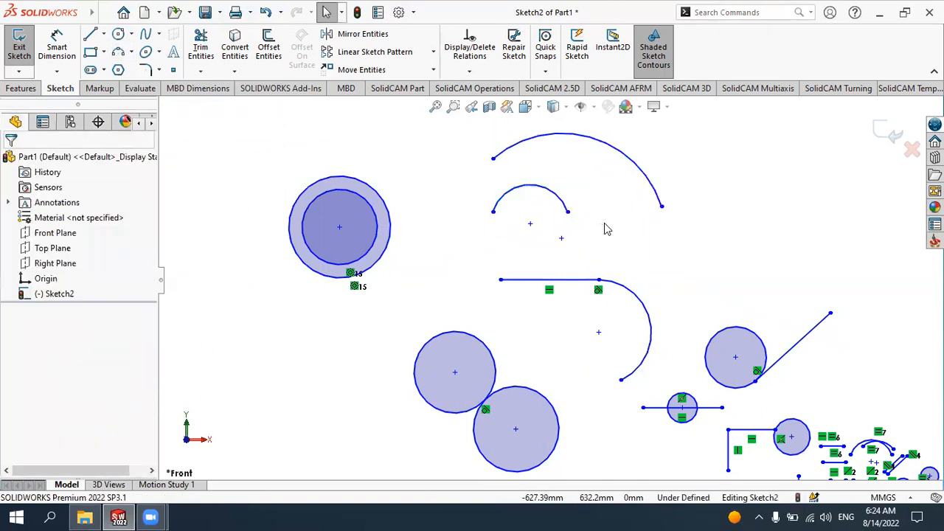
- Add a Concentric relation between the large arc and the small arc below it, and accept it
{"action": "left_click", "coordinate": [468, 73]}
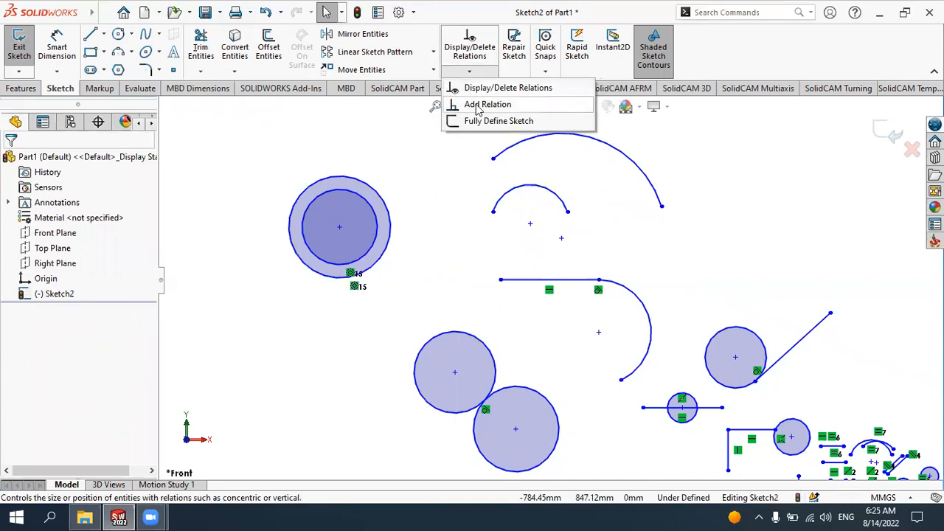
{"action": "left_click", "coordinate": [483, 105]}
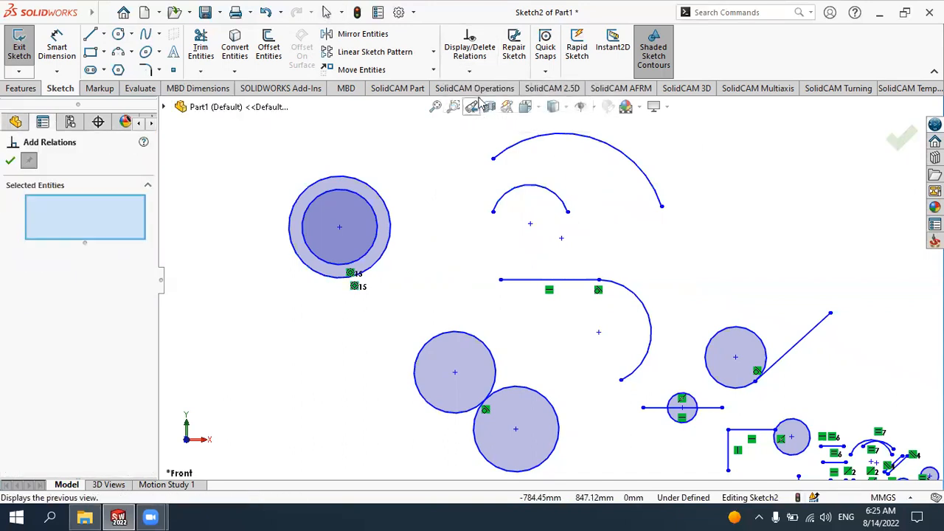
{"action": "left_click", "coordinate": [519, 149]}
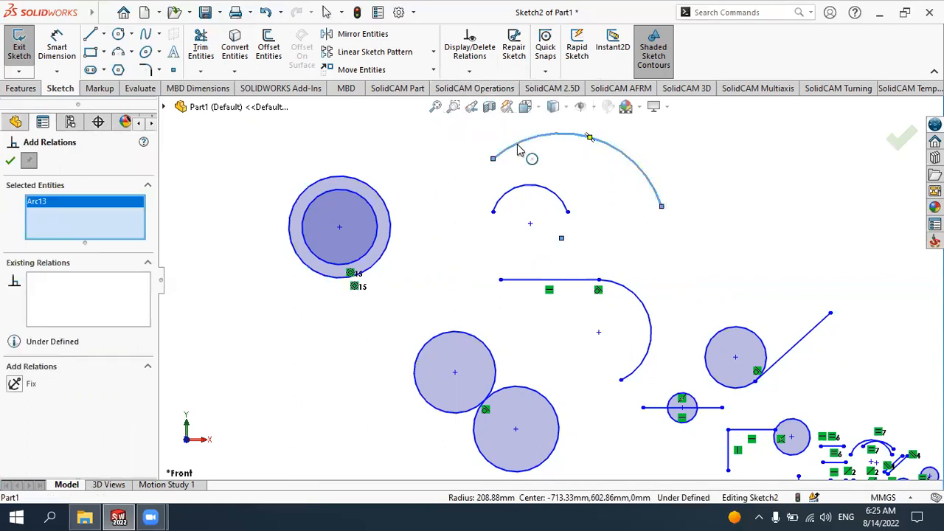
{"action": "left_click", "coordinate": [528, 185]}
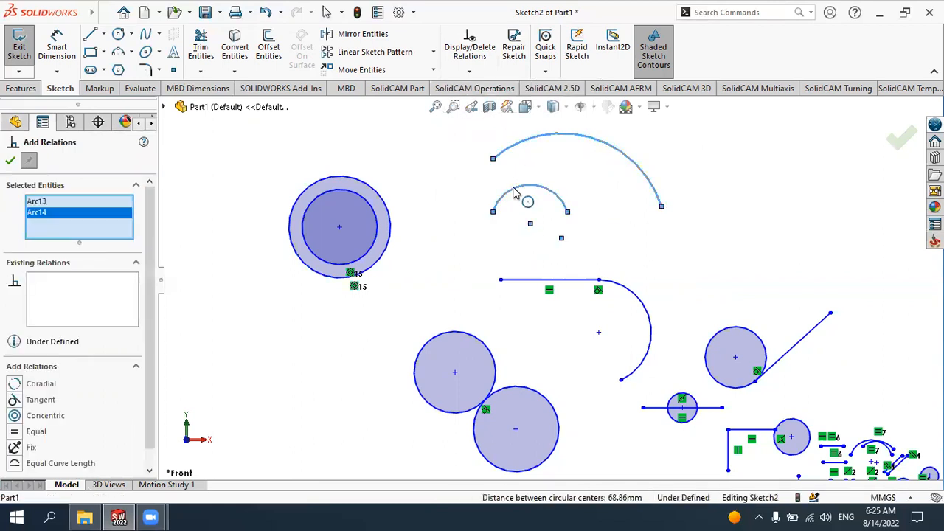
{"action": "left_click", "coordinate": [63, 416]}
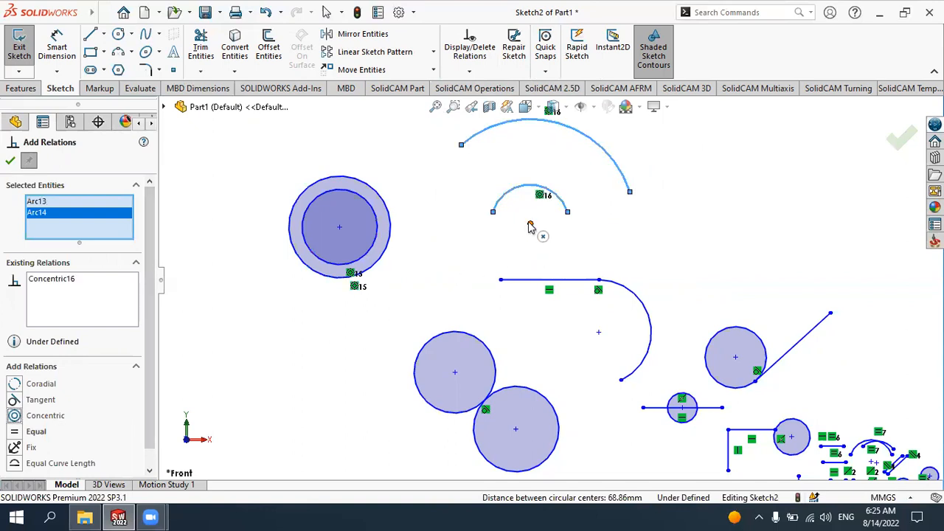
{"action": "left_click", "coordinate": [10, 160]}
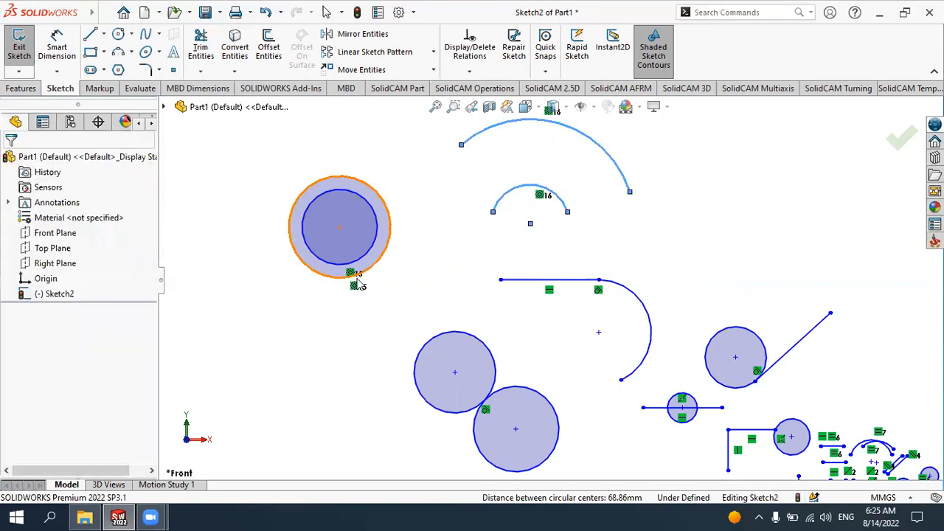
- Sketch an ellipse with radii of about 215 and 59 mm right of the concentric arcs, and a smaller one with about 128 mm major radius above it
{"action": "scroll", "coordinate": [546, 295], "scroll_direction": "up", "scroll_amount": 3}
{"action": "scroll", "coordinate": [796, 231], "scroll_direction": "down", "scroll_amount": 3}
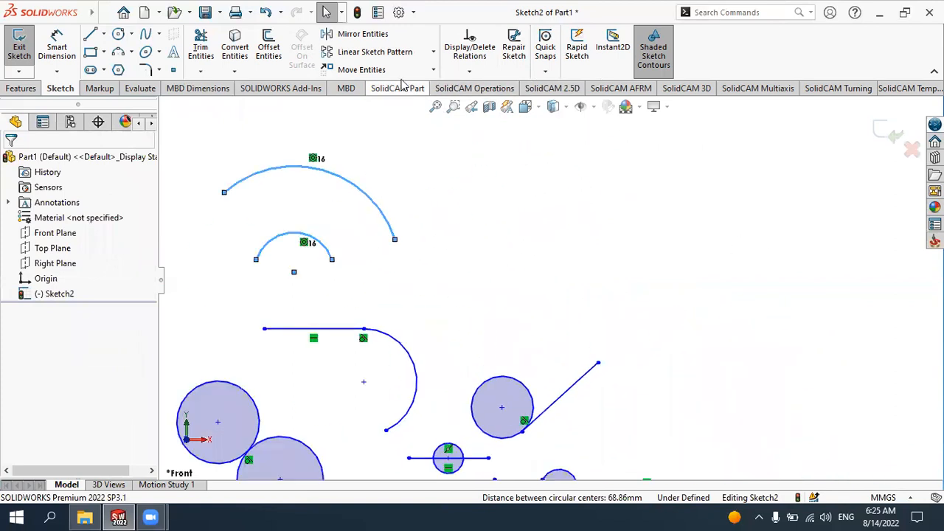
{"action": "left_click", "coordinate": [147, 52]}
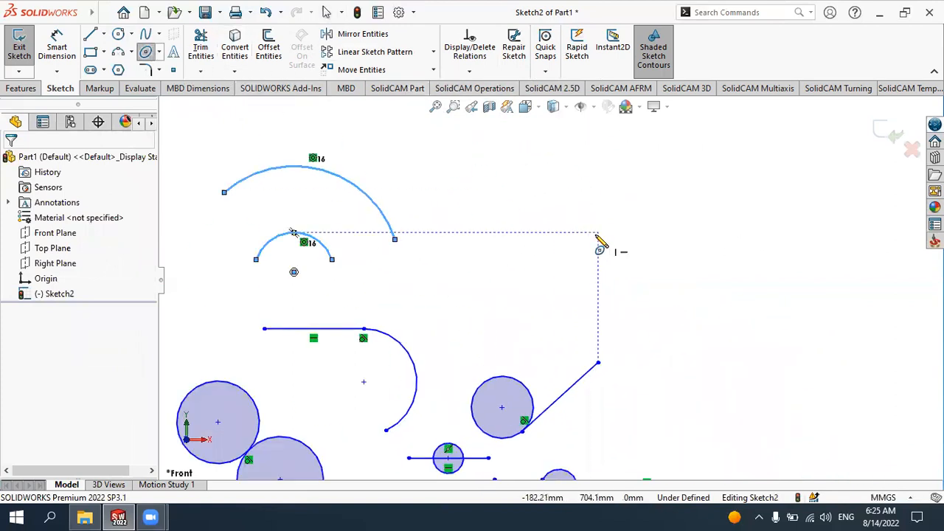
{"action": "left_click", "coordinate": [597, 233]}
{"action": "left_click", "coordinate": [706, 240]}
{"action": "left_click", "coordinate": [640, 208]}
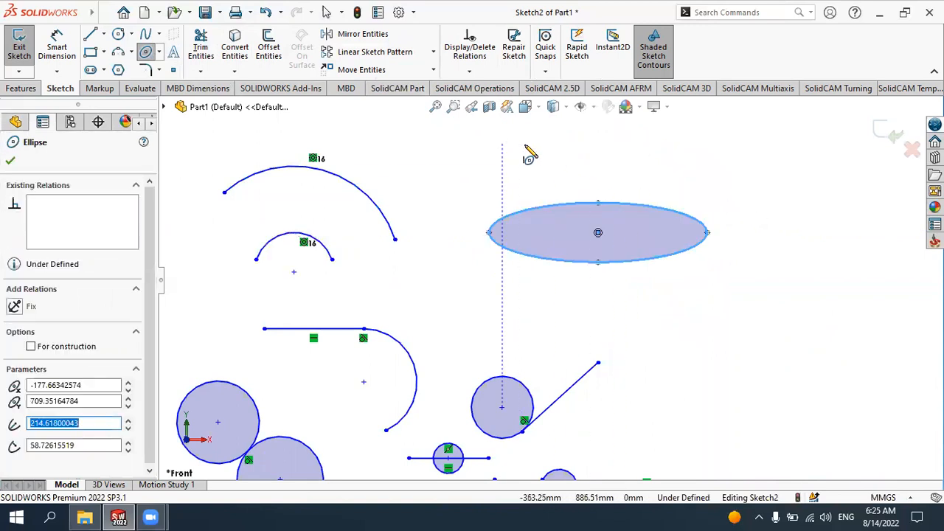
{"action": "left_click", "coordinate": [547, 147]}
{"action": "left_click", "coordinate": [612, 146]}
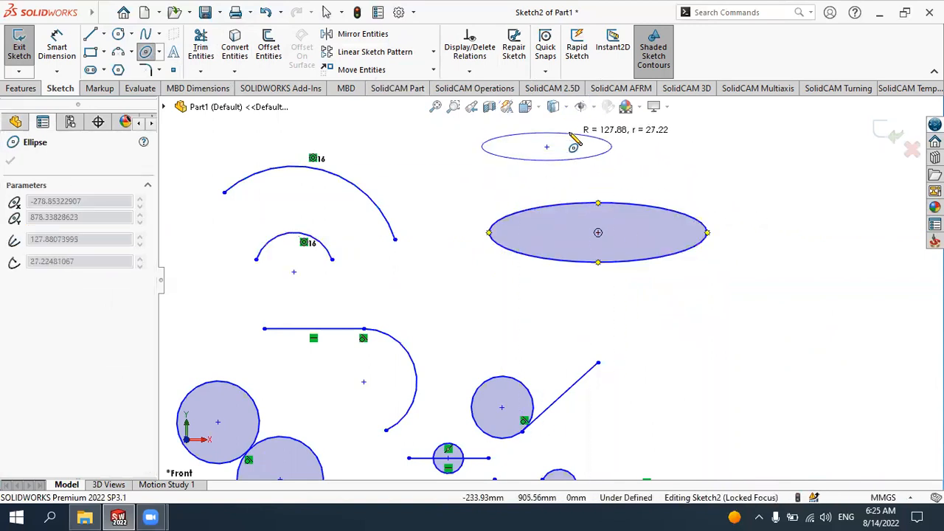
{"action": "left_click", "coordinate": [565, 161]}
{"action": "key", "text": "Escape"}
- Add a Concentric relation between the small ellipse and the large ellipse below it, and accept it
{"action": "scroll", "coordinate": [551, 278], "scroll_direction": "up", "scroll_amount": 2}
{"action": "scroll", "coordinate": [647, 131], "scroll_direction": "down", "scroll_amount": 2}
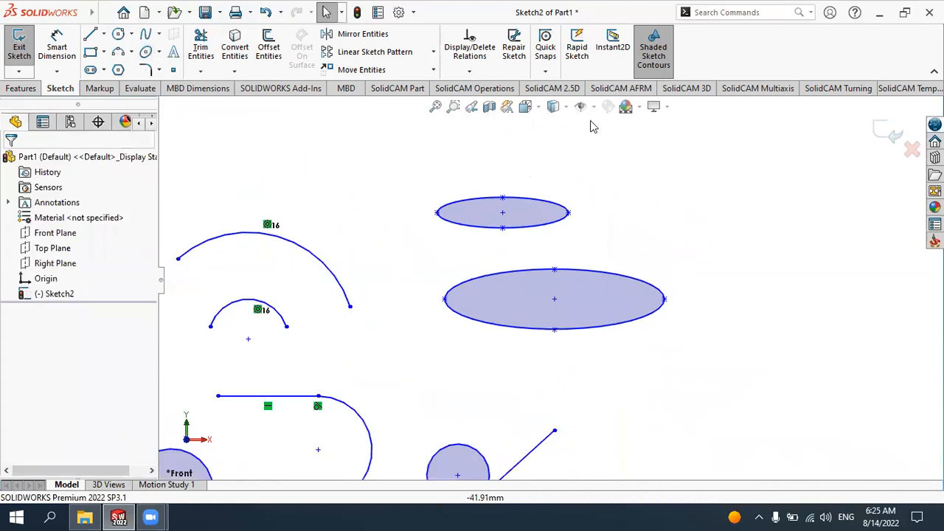
{"action": "left_click", "coordinate": [476, 72]}
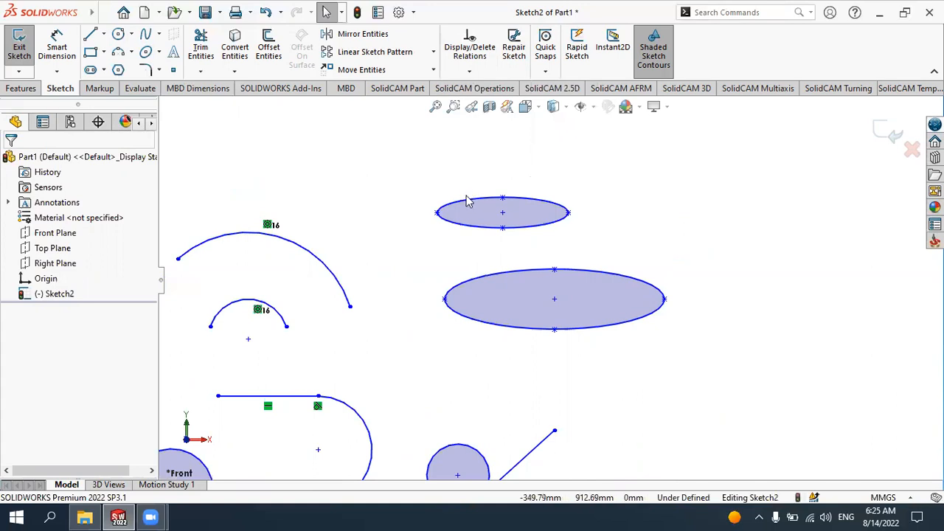
{"action": "left_click", "coordinate": [471, 74]}
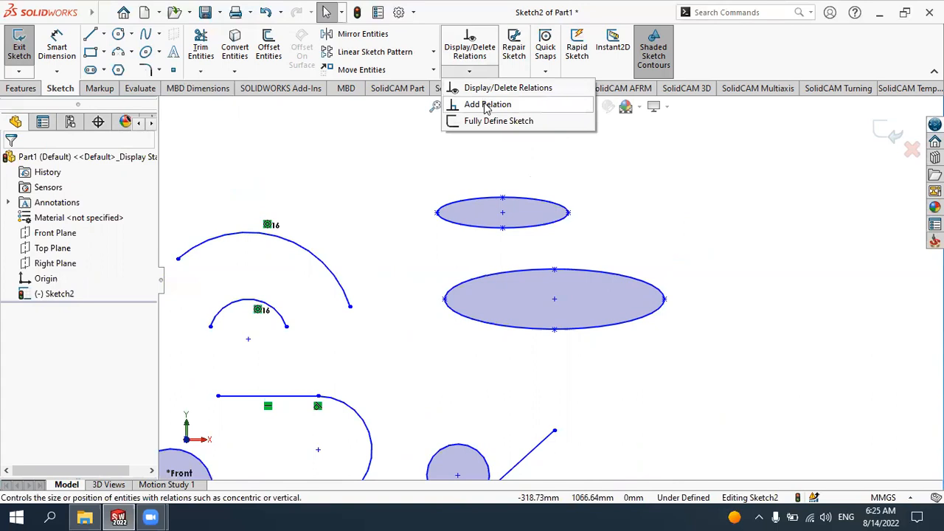
{"action": "left_click", "coordinate": [487, 104]}
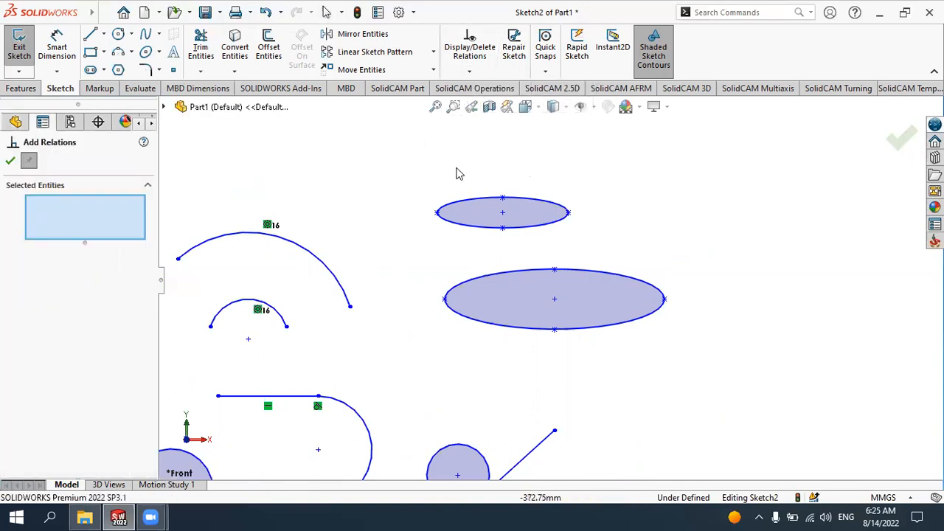
{"action": "left_click", "coordinate": [459, 209]}
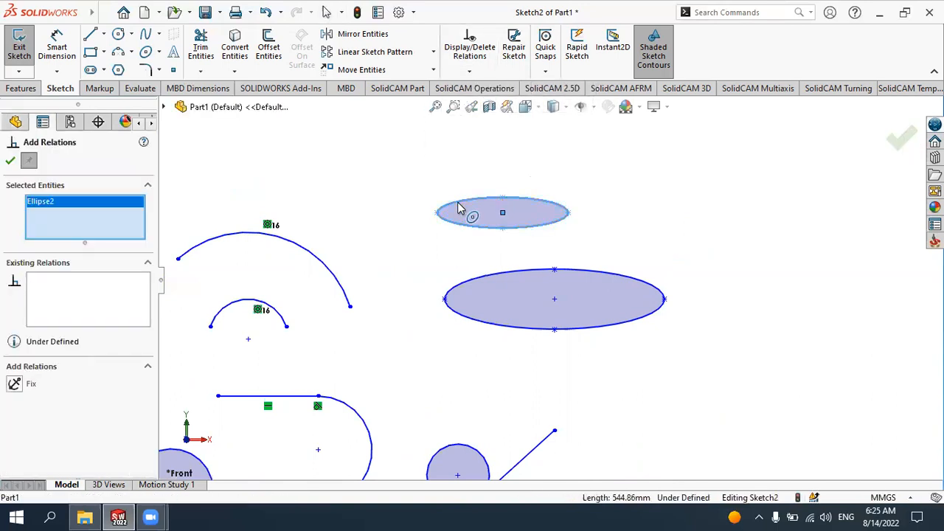
{"action": "left_click", "coordinate": [478, 281]}
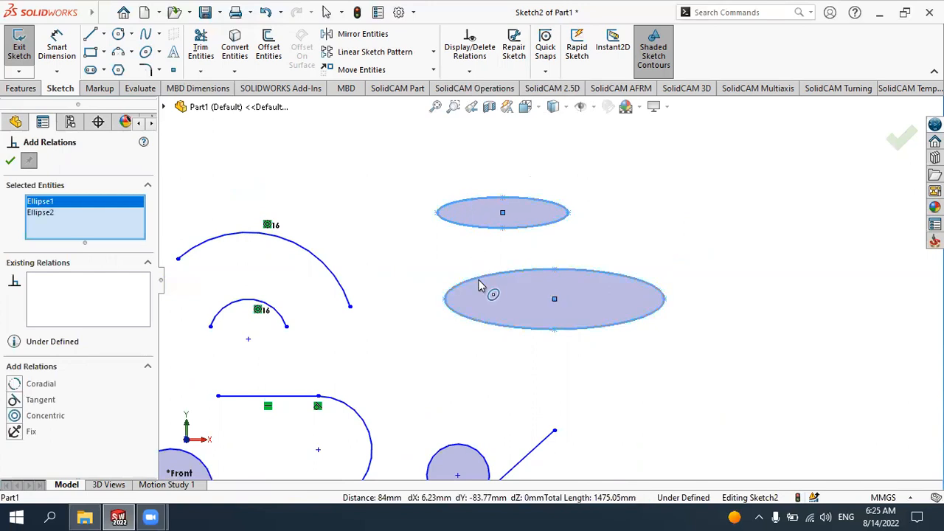
{"action": "left_click", "coordinate": [45, 416]}
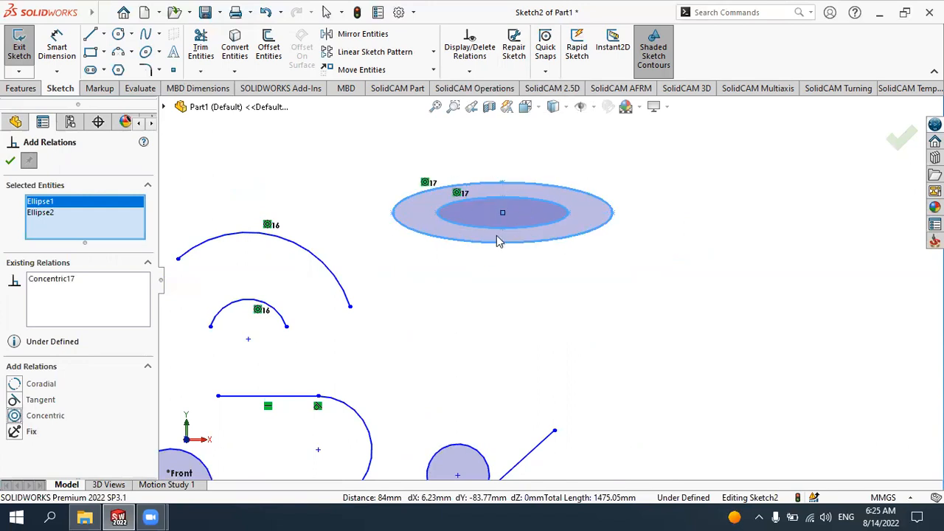
{"action": "left_click", "coordinate": [10, 160]}
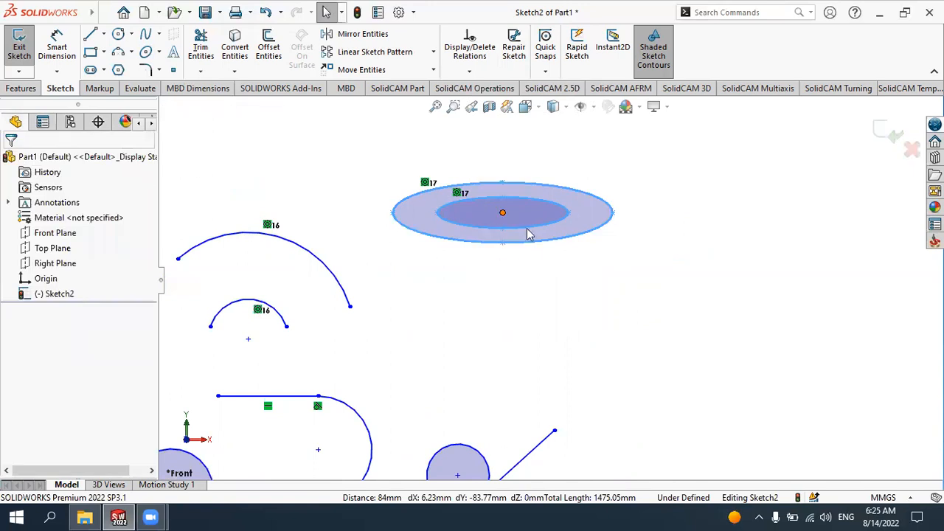
- Sketch a 3 Point Arc of about 134 mm radius to the upper right of the concentric ellipses, and a smaller one on its inner side
{"action": "scroll", "coordinate": [522, 324], "scroll_direction": "up", "scroll_amount": 3}
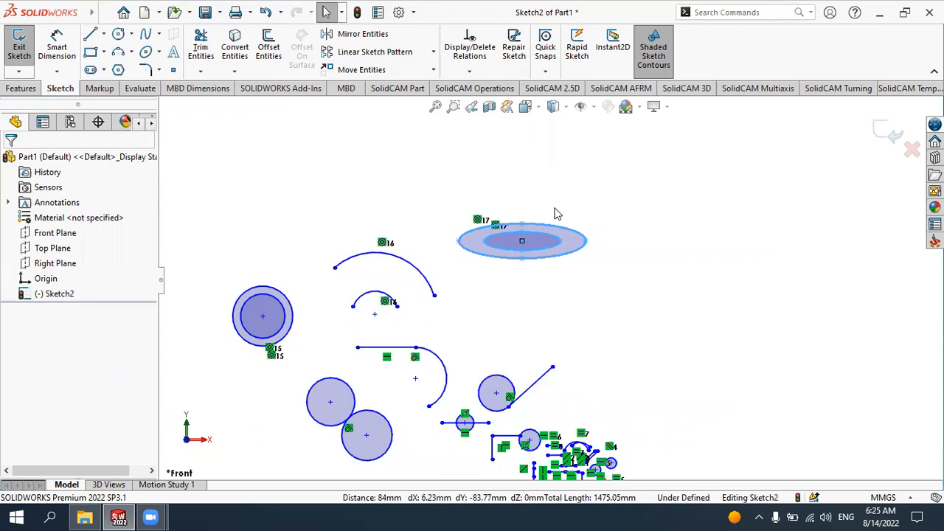
{"action": "scroll", "coordinate": [593, 198], "scroll_direction": "down", "scroll_amount": 3}
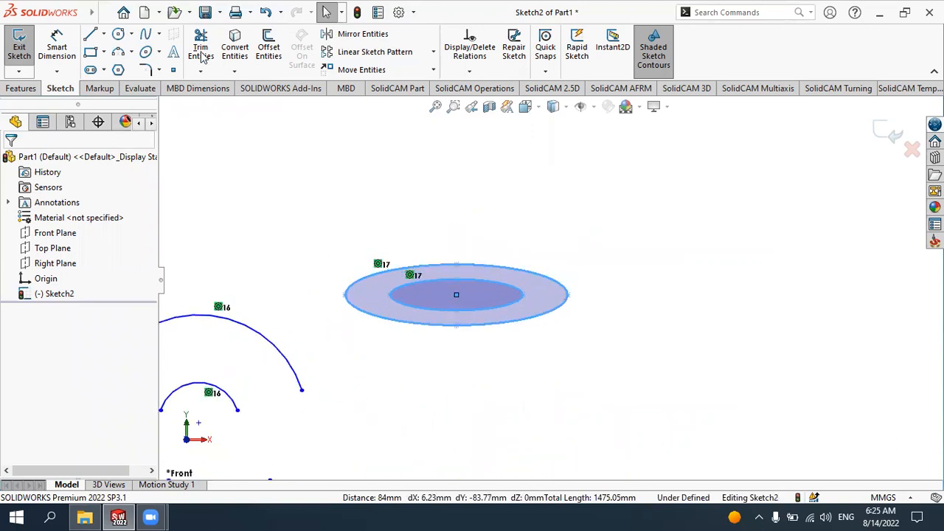
{"action": "left_click", "coordinate": [118, 51]}
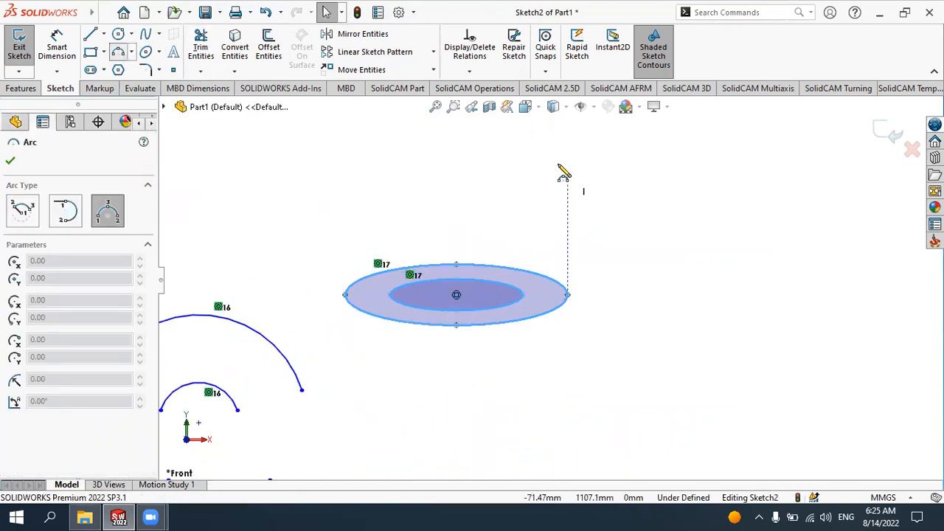
{"action": "left_click", "coordinate": [617, 192]}
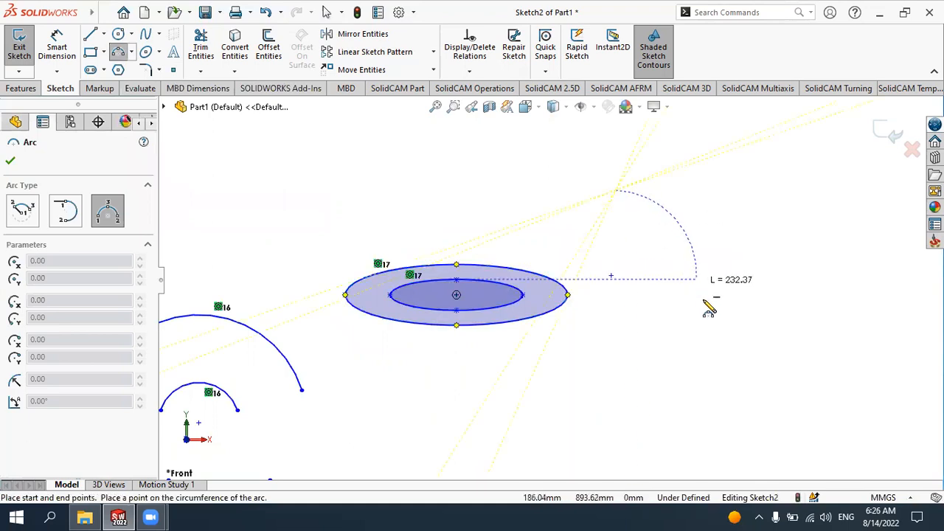
{"action": "left_click", "coordinate": [717, 260]}
{"action": "left_click", "coordinate": [722, 272]}
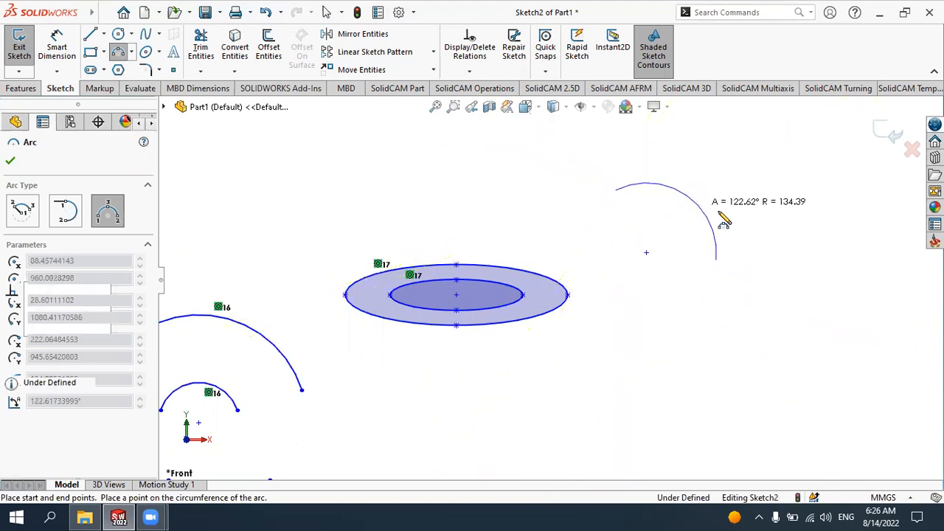
{"action": "key", "text": "Escape"}
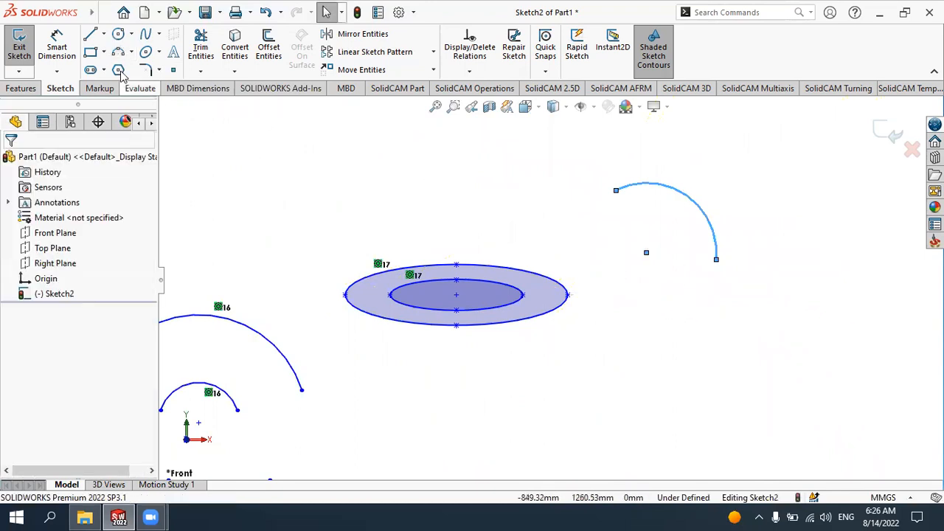
{"action": "key", "text": "Return"}
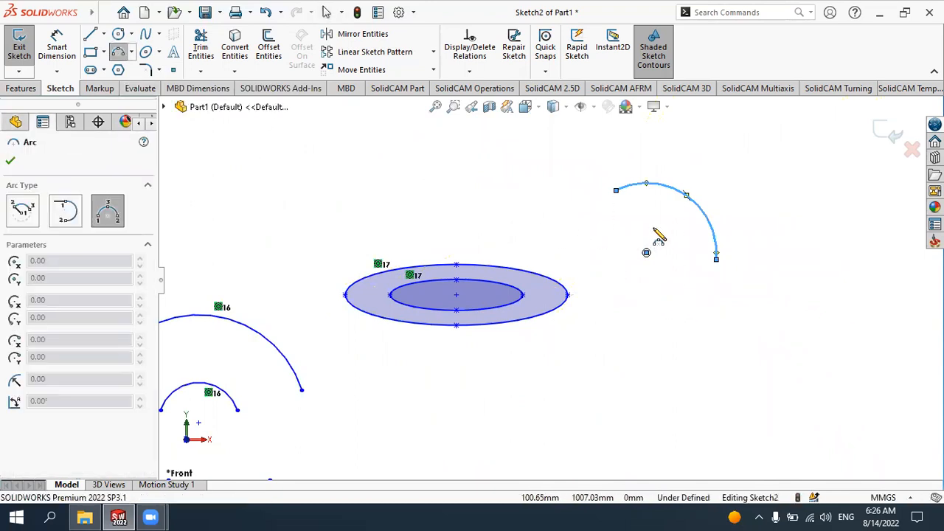
{"action": "left_click", "coordinate": [652, 235]}
{"action": "left_click", "coordinate": [680, 277]}
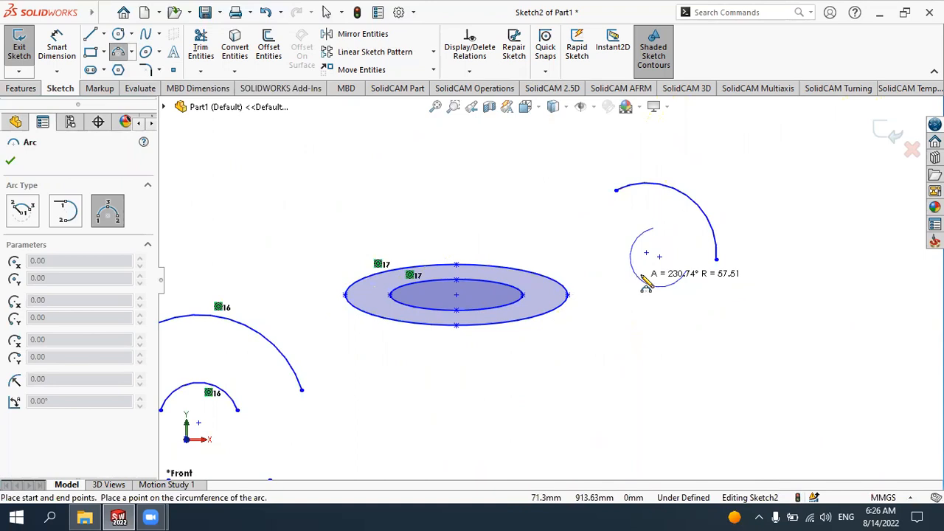
{"action": "left_click", "coordinate": [652, 273]}
{"action": "key", "text": "Escape"}
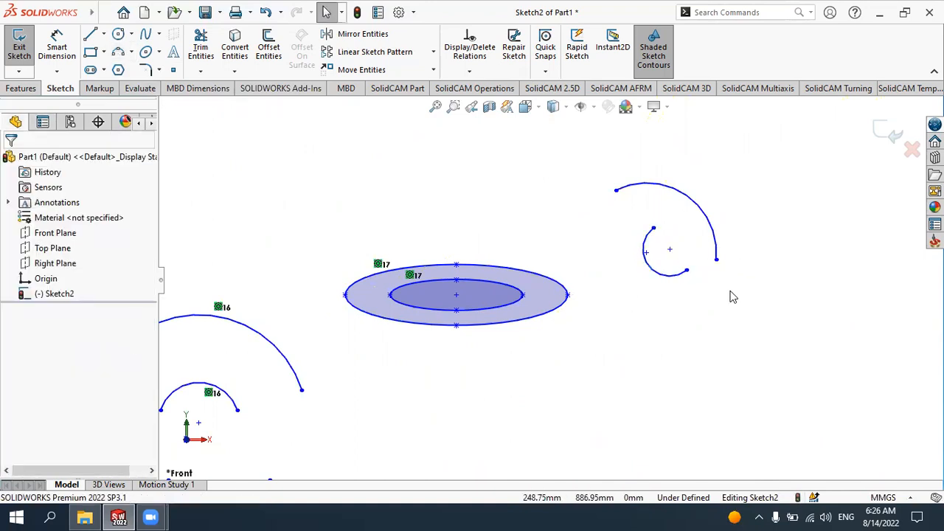
- Make the large arc and the smaller arc inside it Coradial and accept the relation
{"action": "left_click", "coordinate": [469, 72]}
{"action": "left_click", "coordinate": [480, 103]}
{"action": "left_click", "coordinate": [624, 186]}
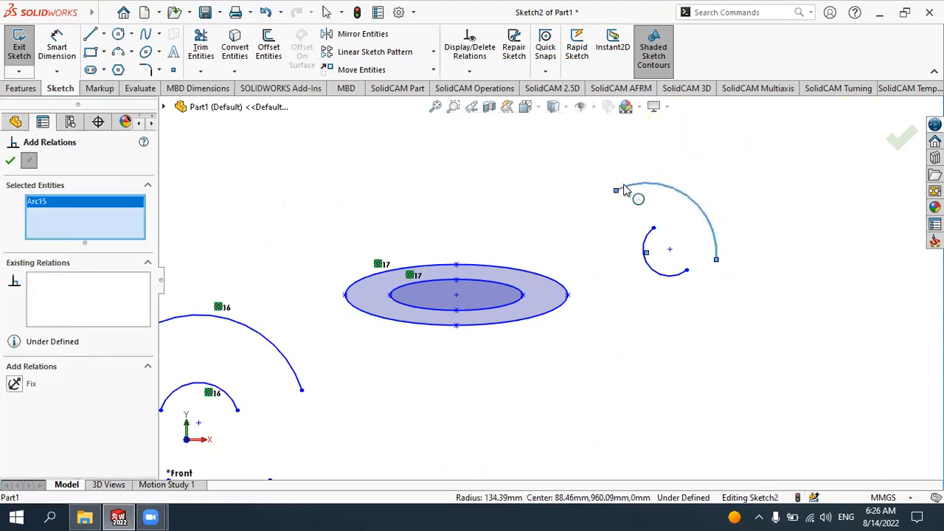
{"action": "left_click", "coordinate": [646, 239]}
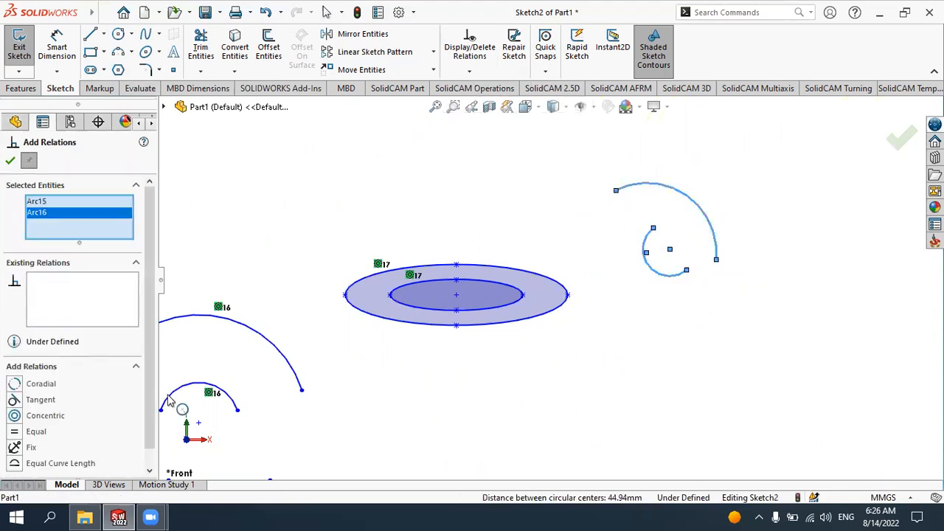
{"action": "left_click", "coordinate": [41, 384]}
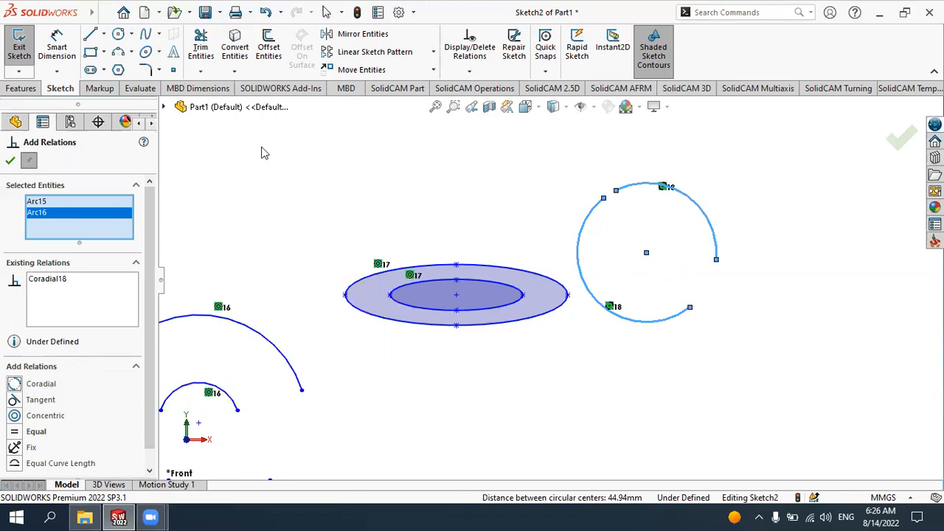
{"action": "left_click", "coordinate": [11, 160]}
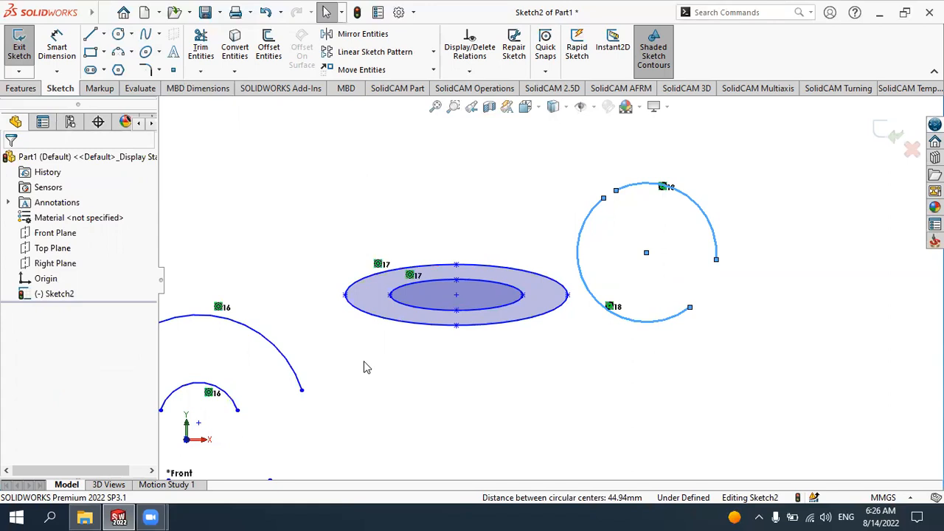
- Sketch a vertical line about 246 mm long above the large concentric arc
{"action": "scroll", "coordinate": [527, 357], "scroll_direction": "up", "scroll_amount": 3}
{"action": "scroll", "coordinate": [614, 373], "scroll_direction": "down", "scroll_amount": 1}
{"action": "scroll", "coordinate": [270, 177], "scroll_direction": "down", "scroll_amount": 4}
{"action": "left_click", "coordinate": [90, 34]}
{"action": "left_click", "coordinate": [287, 147]}
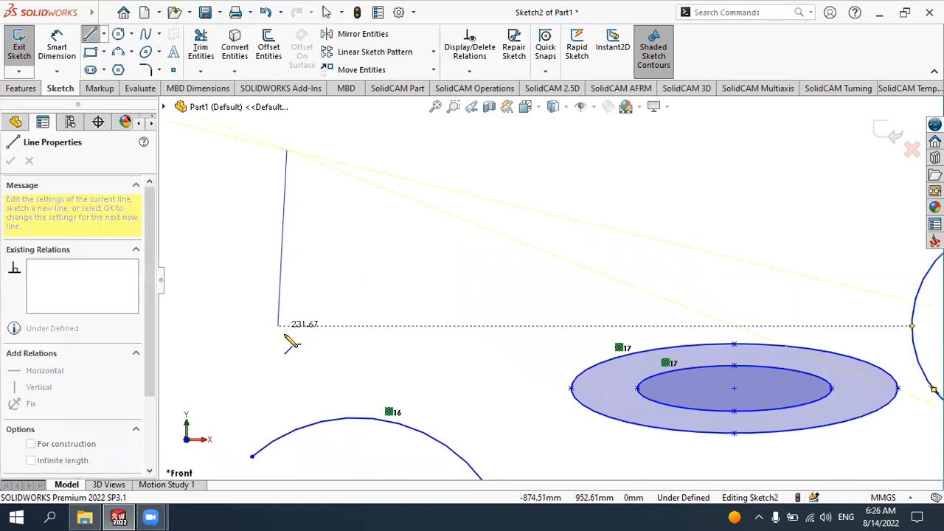
{"action": "left_click", "coordinate": [287, 337]}
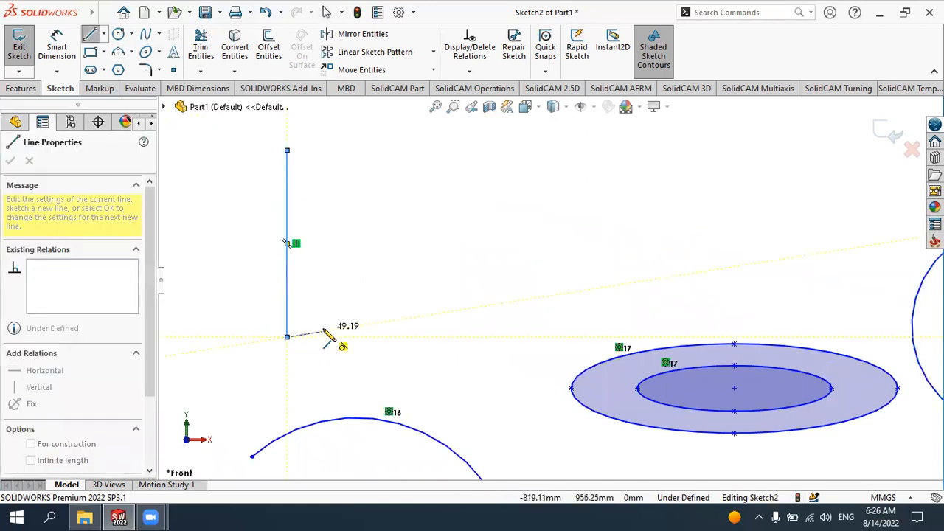
{"action": "key", "text": "Escape"}
{"action": "key", "text": "Escape"}
- Sketch a horizontal line about 390 mm long crossing the vertical line, and place a point below its right half
{"action": "left_click", "coordinate": [89, 36]}
{"action": "left_click", "coordinate": [217, 202]}
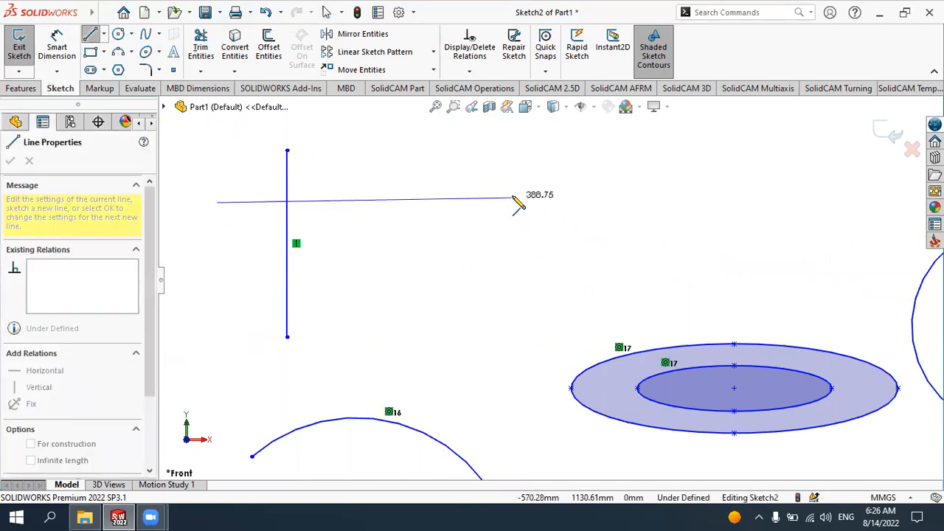
{"action": "left_click", "coordinate": [515, 202]}
{"action": "key", "text": "Escape"}
{"action": "key", "text": "Escape"}
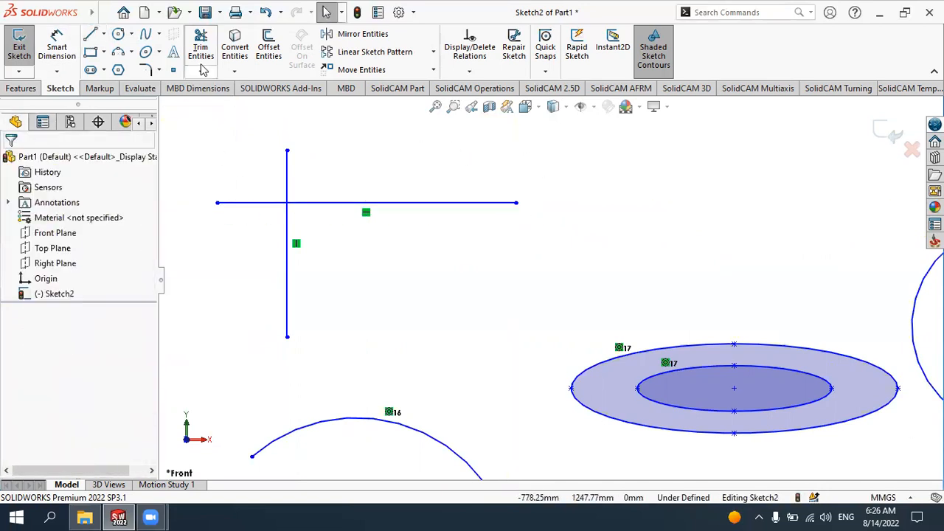
{"action": "left_click", "coordinate": [172, 69]}
{"action": "left_click", "coordinate": [431, 283]}
{"action": "key", "text": "Escape"}
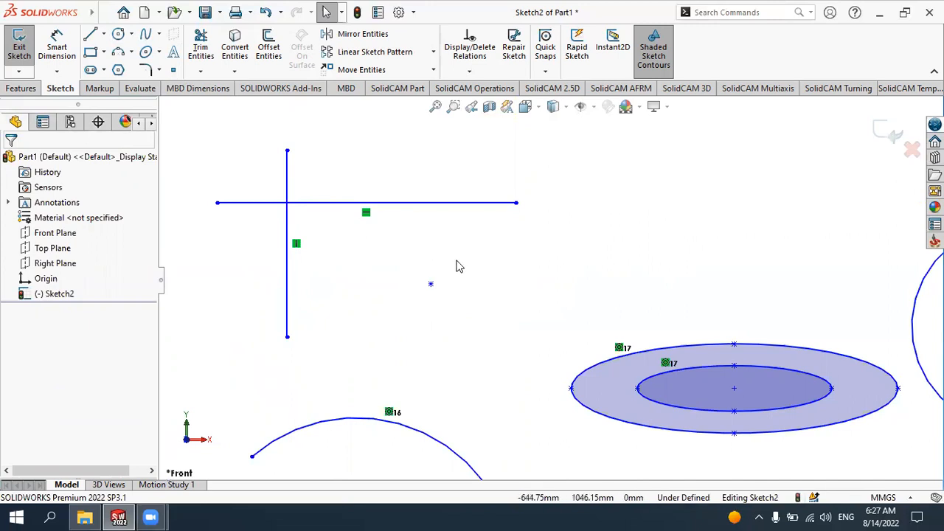
- Add an Intersection relation between the point and the crossing vertical and horizontal lines, and accept it
{"action": "left_click", "coordinate": [286, 232]}
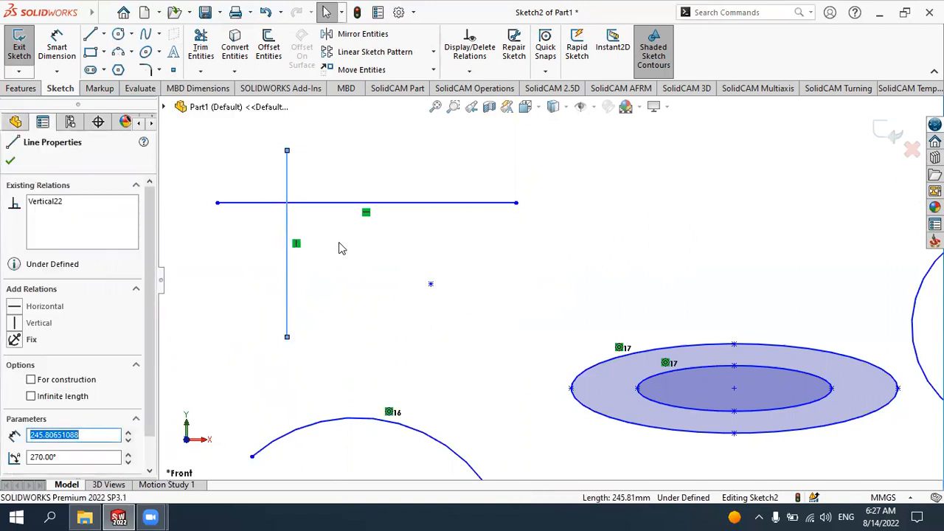
{"action": "left_click", "coordinate": [320, 204], "text": "ctrl"}
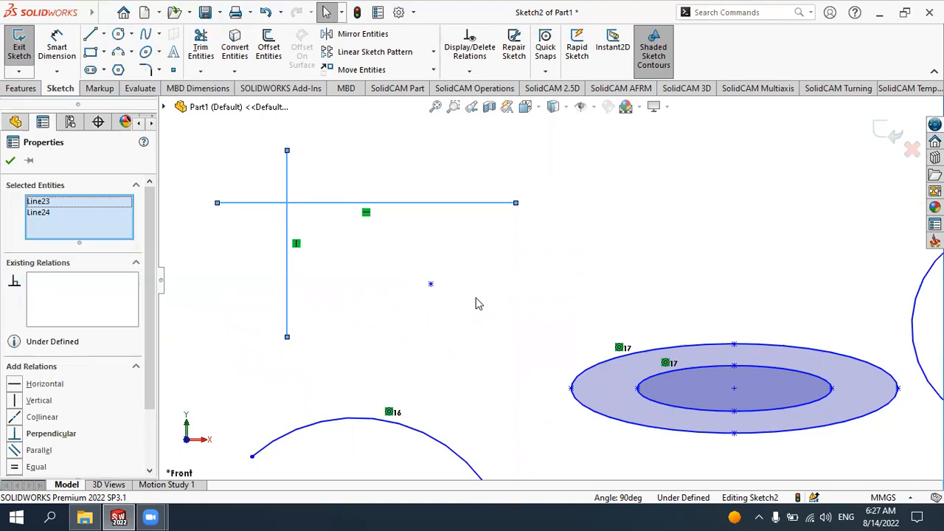
{"action": "left_click", "coordinate": [431, 286], "text": "ctrl"}
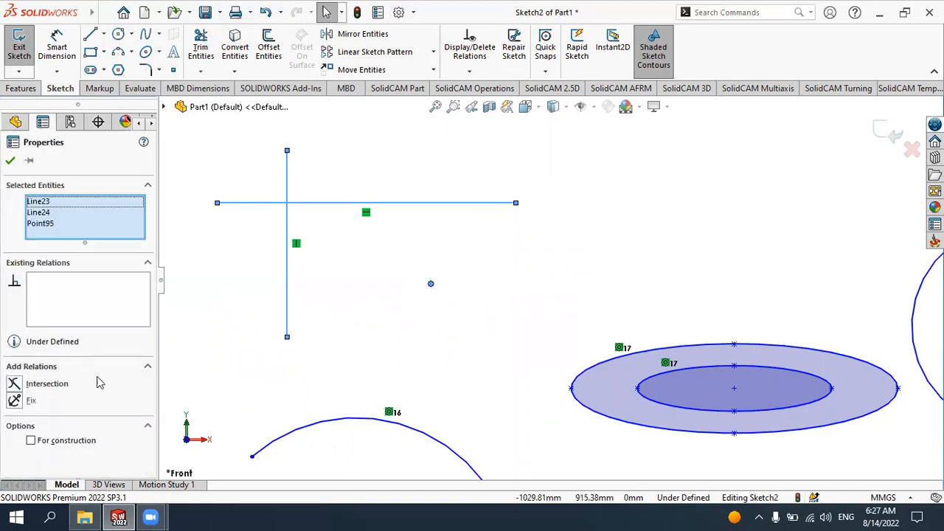
{"action": "left_click", "coordinate": [49, 384]}
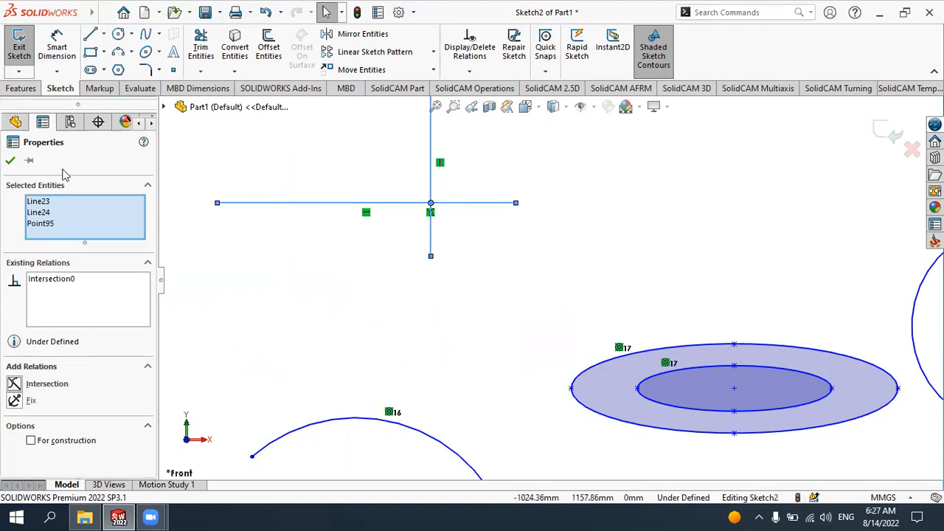
{"action": "left_click", "coordinate": [11, 160]}
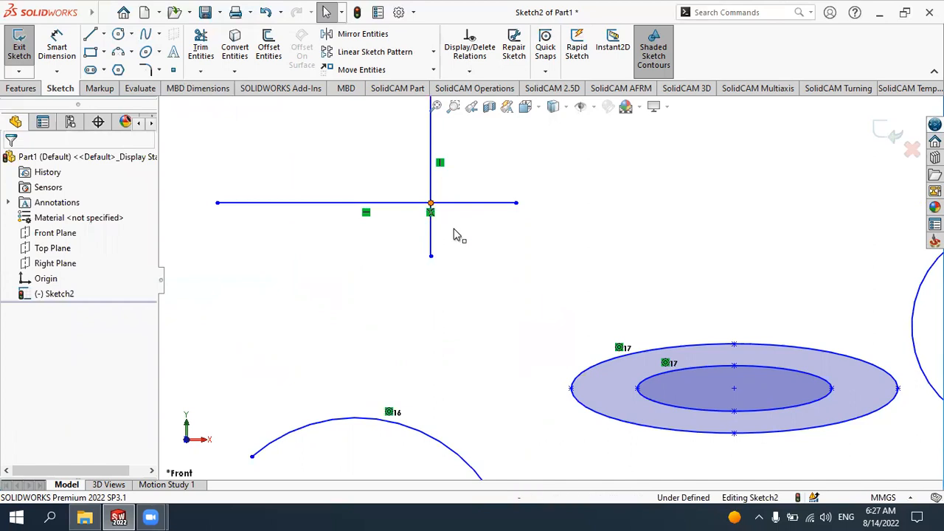
- Sketch a vertical line to the left of the crossing lines, spanning above and below their height
{"action": "scroll", "coordinate": [461, 323], "scroll_direction": "up", "scroll_amount": 2}
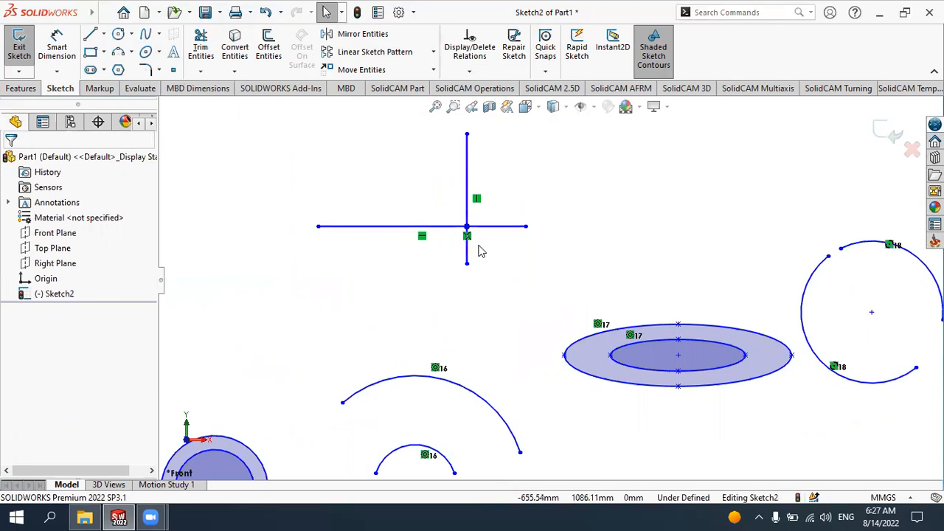
{"action": "scroll", "coordinate": [508, 313], "scroll_direction": "up", "scroll_amount": 2}
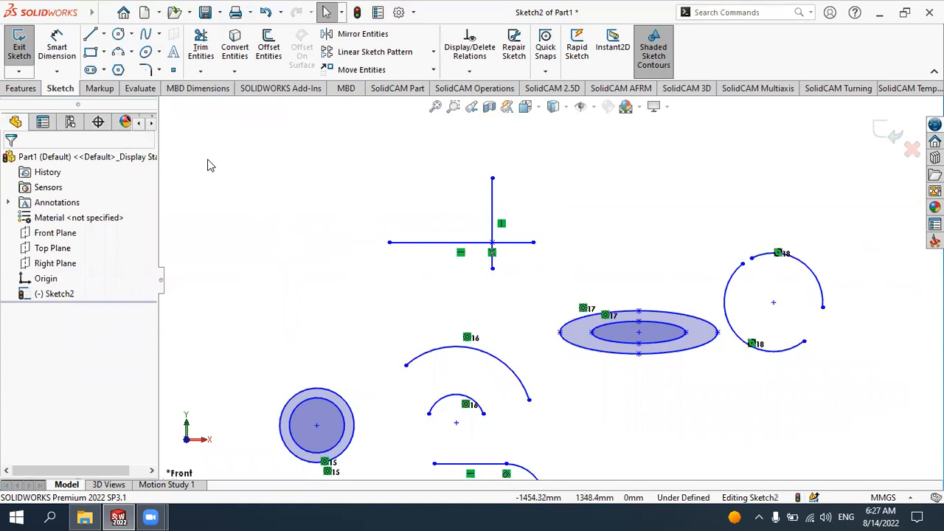
{"action": "left_click", "coordinate": [90, 34]}
{"action": "left_click", "coordinate": [256, 179]}
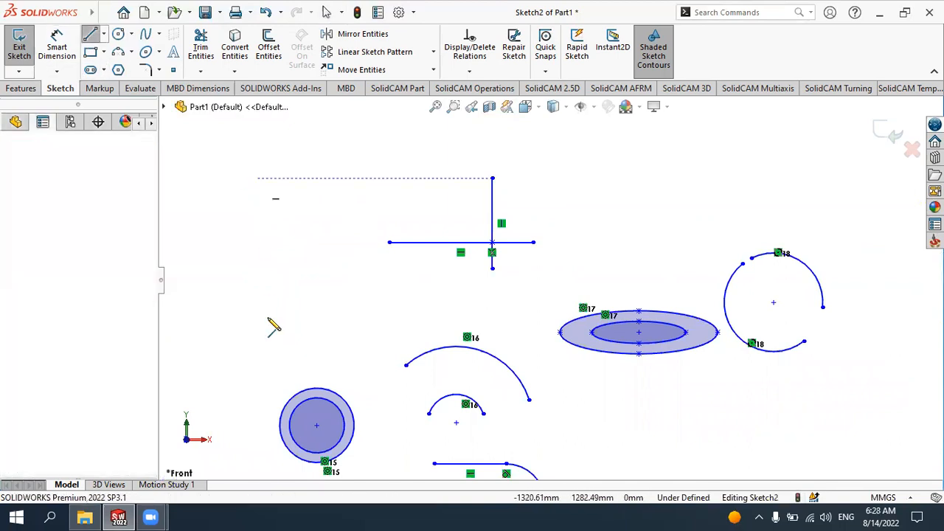
{"action": "left_click", "coordinate": [255, 332]}
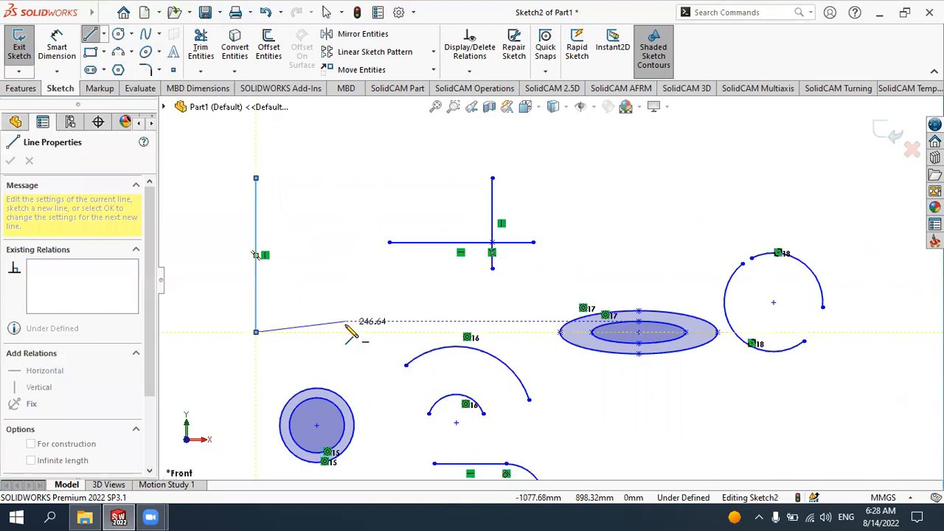
{"action": "key", "text": "Escape"}
- Sketch a separate horizontal line above and to the right of the new vertical line's upper endpoint
{"action": "left_click", "coordinate": [90, 33]}
{"action": "left_click", "coordinate": [316, 134]}
{"action": "left_click", "coordinate": [464, 133]}
{"action": "key", "text": "Escape"}
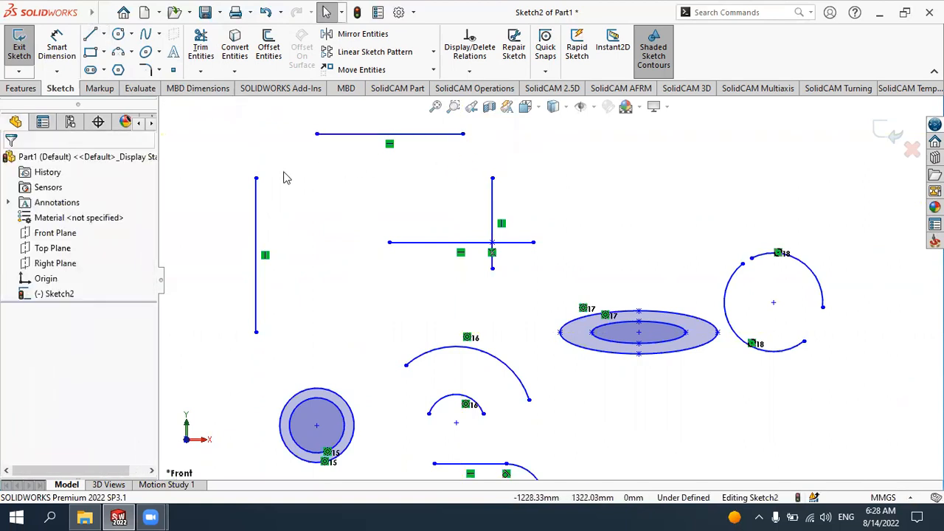
- Merge the vertical line's upper endpoint with the horizontal line's left endpoint and accept the relation
{"action": "left_click", "coordinate": [255, 179]}
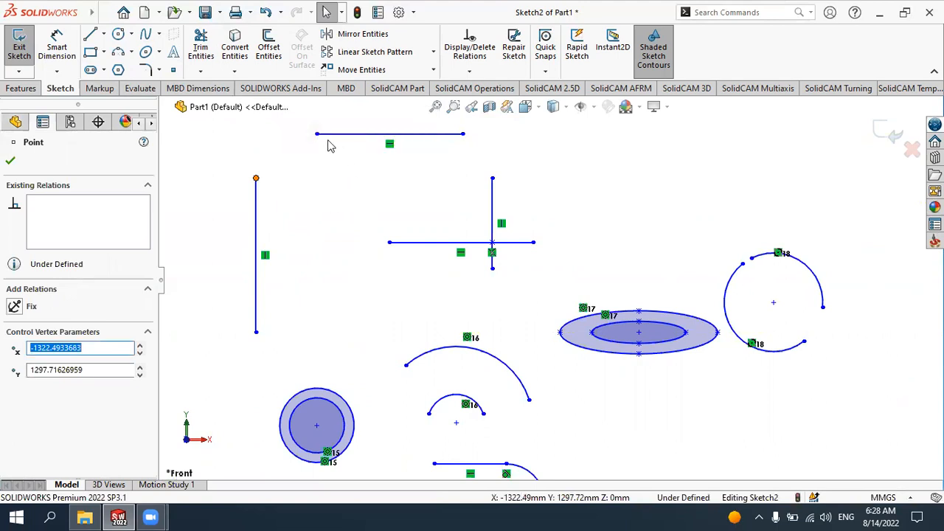
{"action": "left_click", "coordinate": [317, 135], "text": "ctrl"}
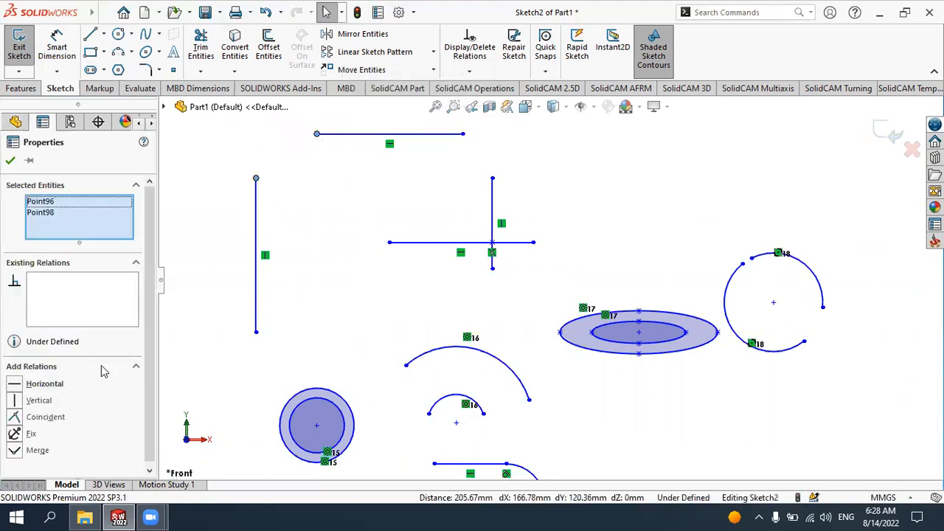
{"action": "left_click", "coordinate": [16, 452]}
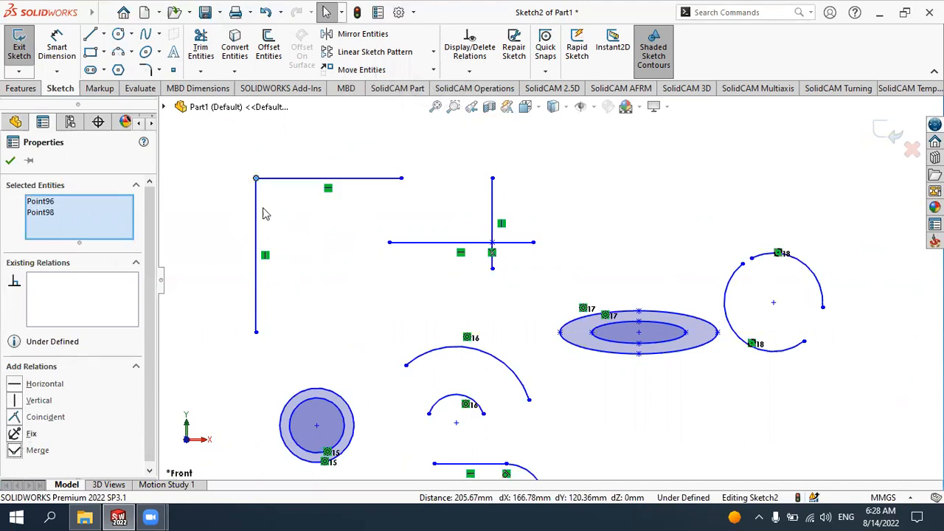
{"action": "left_click", "coordinate": [10, 160]}
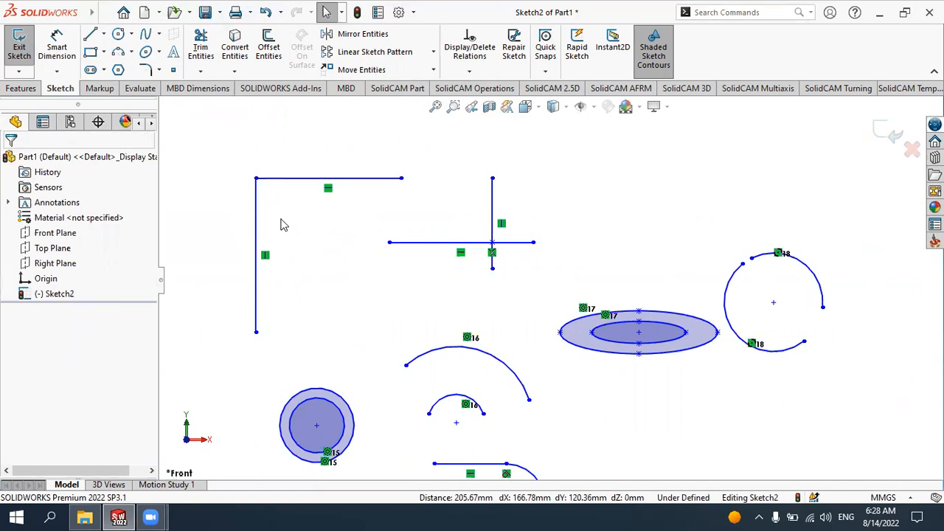
{"action": "left_click", "coordinate": [325, 178]}
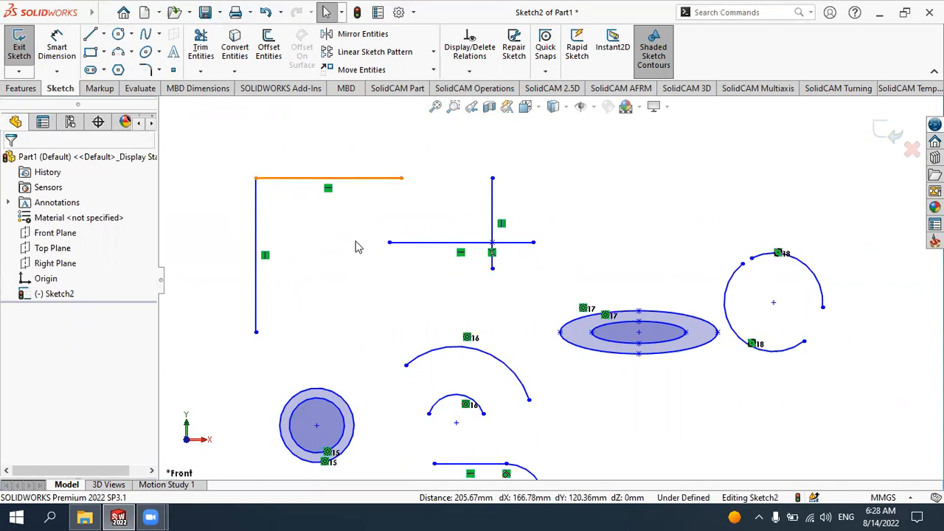
- Sketch a slanted line about 359 mm long above the concentric ellipses, descending to the right
{"action": "middle_click_drag", "start_coordinate": [283, 244], "coordinate": [331, 248], "text": "ctrl"}
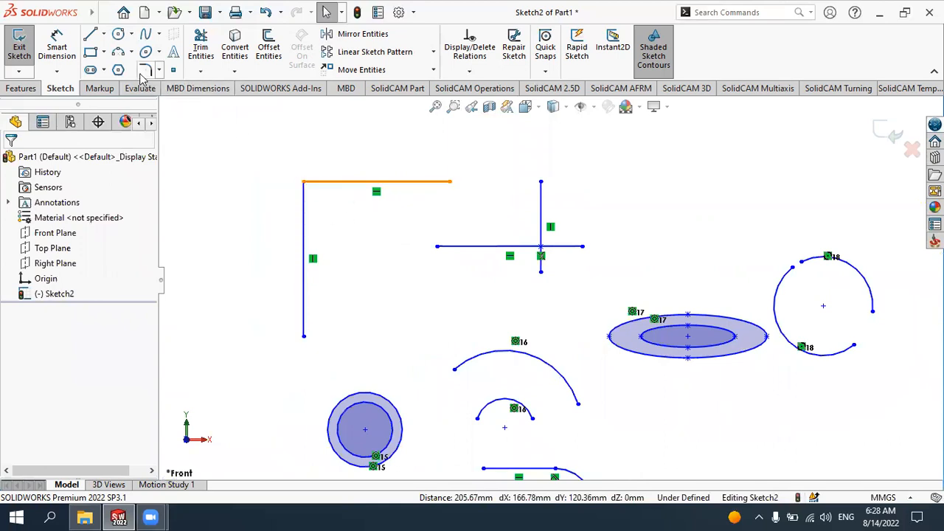
{"action": "left_click", "coordinate": [91, 35]}
{"action": "left_click", "coordinate": [640, 151]}
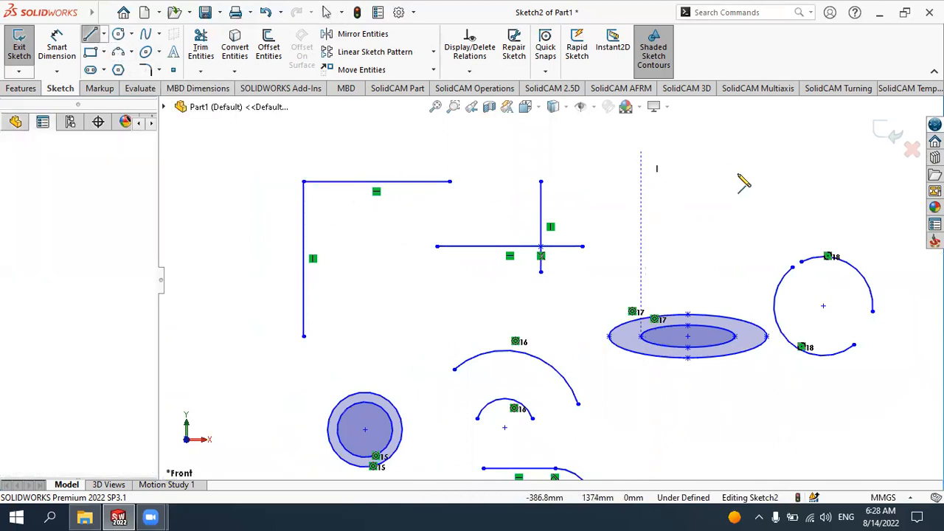
{"action": "left_click", "coordinate": [771, 173]}
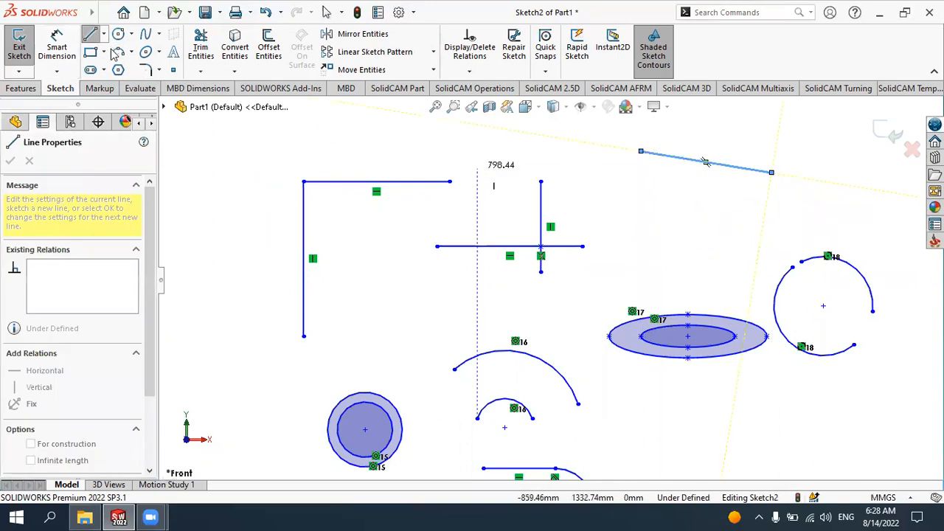
- Sketch a circle with a radius of about 104 mm between the slanted line and the concentric ellipses
{"action": "left_click", "coordinate": [662, 246]}
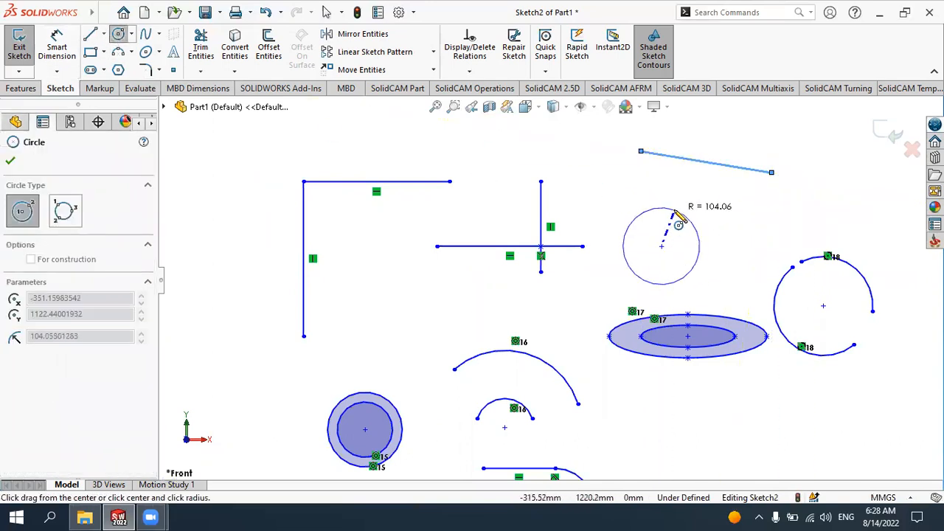
{"action": "left_click", "coordinate": [675, 211]}
{"action": "key", "text": "Escape"}
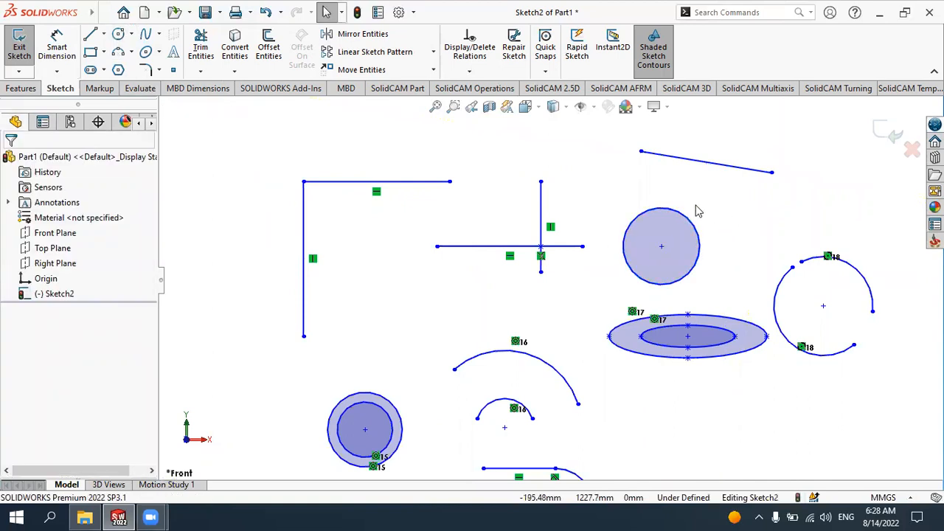
- Add a Fix relation to the circle below the slanted line, accept it, and try to move the circle by its centre
{"action": "left_click", "coordinate": [678, 218]}
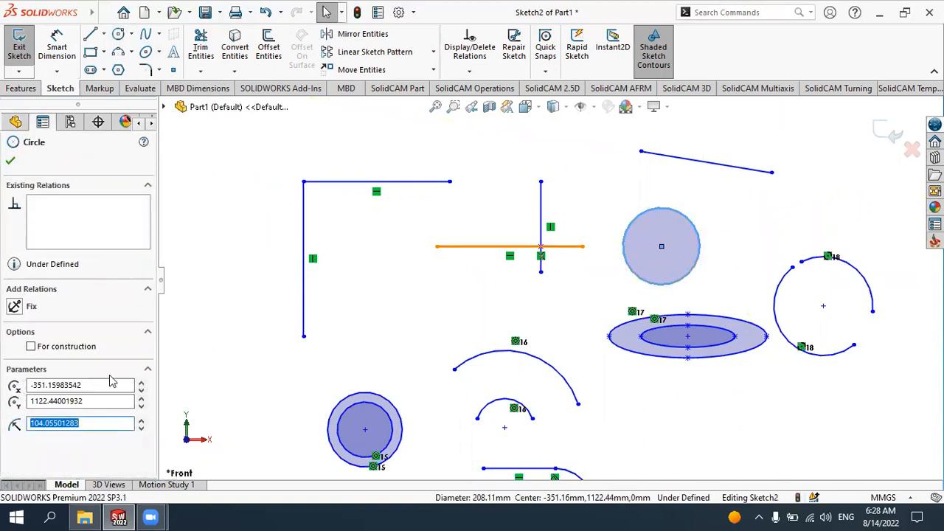
{"action": "left_click", "coordinate": [14, 307]}
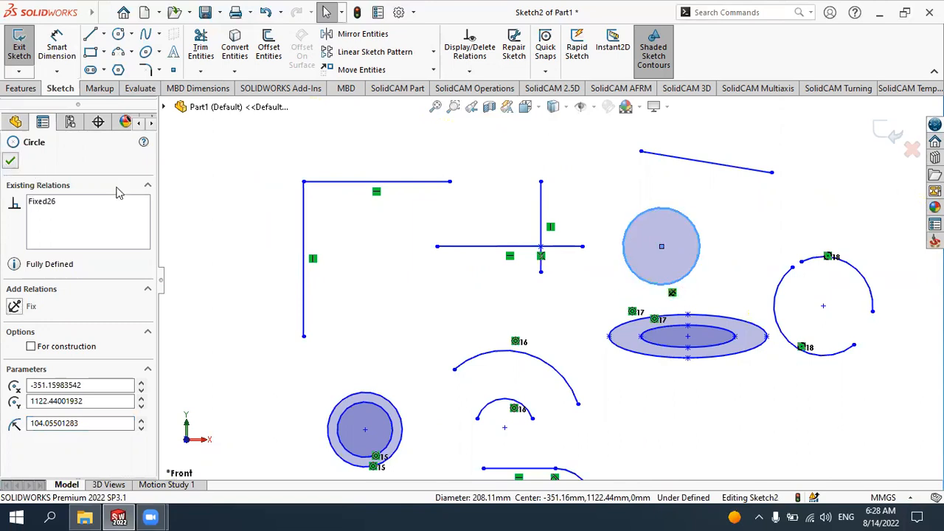
{"action": "left_click", "coordinate": [10, 160]}
{"action": "left_click_drag", "start_coordinate": [666, 239], "coordinate": [678, 217]}
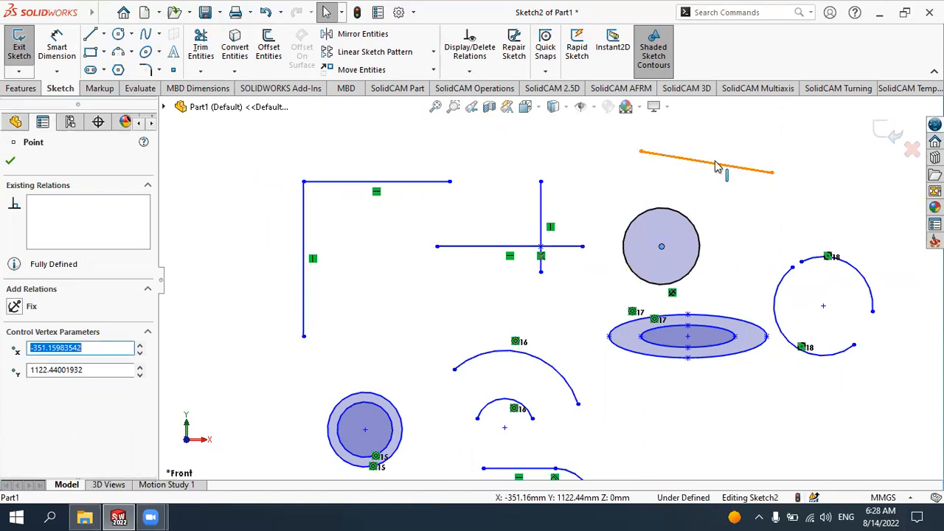
- Shift the slanted line slightly, add a Fix relation to it, accept it, and try to move the line
{"action": "mouse_move", "coordinate": [679, 165]}
{"action": "left_mouse_down"}
{"action": "mouse_move", "coordinate": [679, 153]}
{"action": "mouse_move", "coordinate": [721, 190]}
{"action": "mouse_move", "coordinate": [723, 150]}
{"action": "mouse_move", "coordinate": [719, 171]}
{"action": "left_mouse_up"}
{"action": "left_click", "coordinate": [687, 166]}
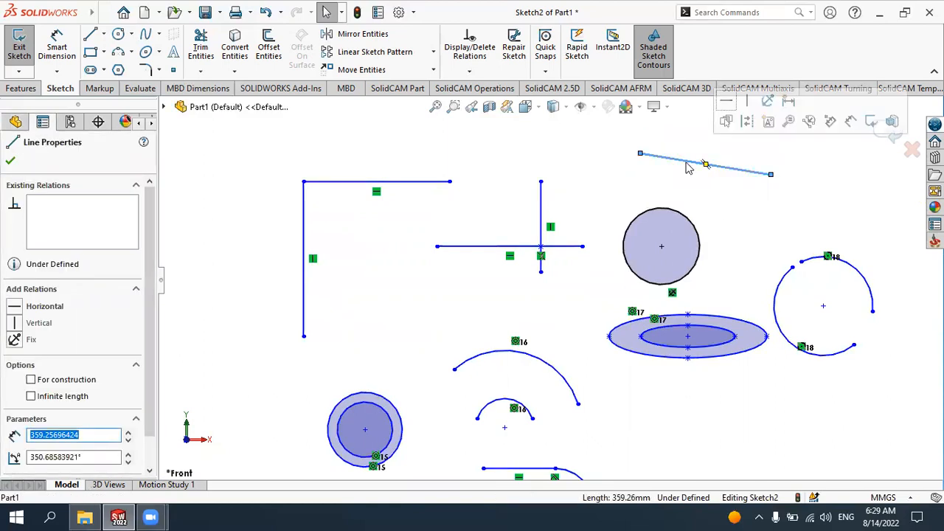
{"action": "left_click", "coordinate": [14, 339]}
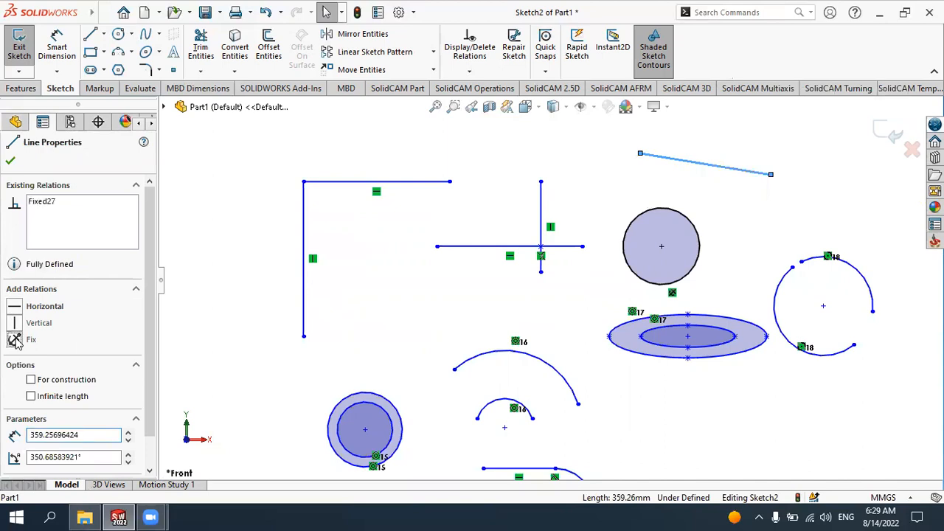
{"action": "left_click", "coordinate": [10, 161]}
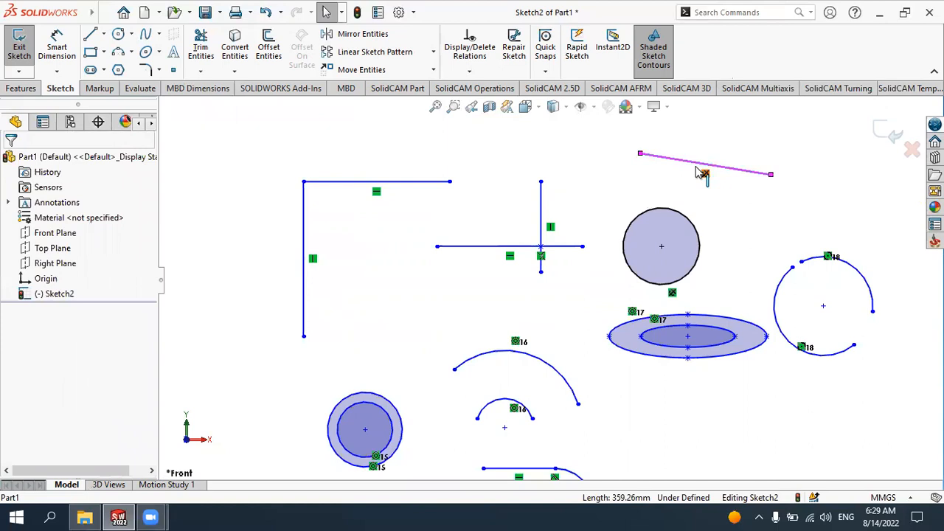
{"action": "left_click_drag", "start_coordinate": [706, 174], "coordinate": [699, 181]}
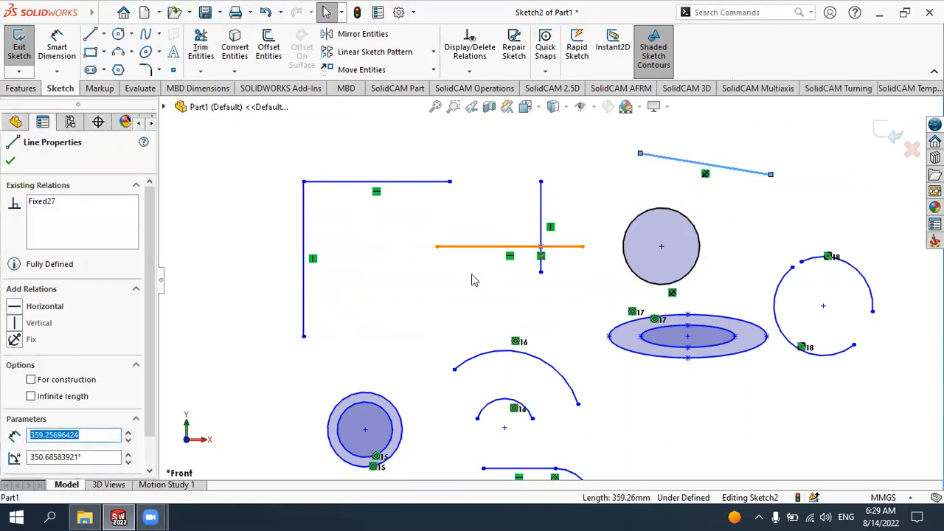
- Examine the relation symbols beside the merged lines, crossing lines, arcs, ellipses and fixed entities
{"action": "scroll", "coordinate": [470, 274], "scroll_direction": "up", "scroll_amount": 1}
{"action": "scroll", "coordinate": [701, 194], "scroll_direction": "down", "scroll_amount": 2}
{"action": "scroll", "coordinate": [703, 194], "scroll_direction": "up", "scroll_amount": 2}
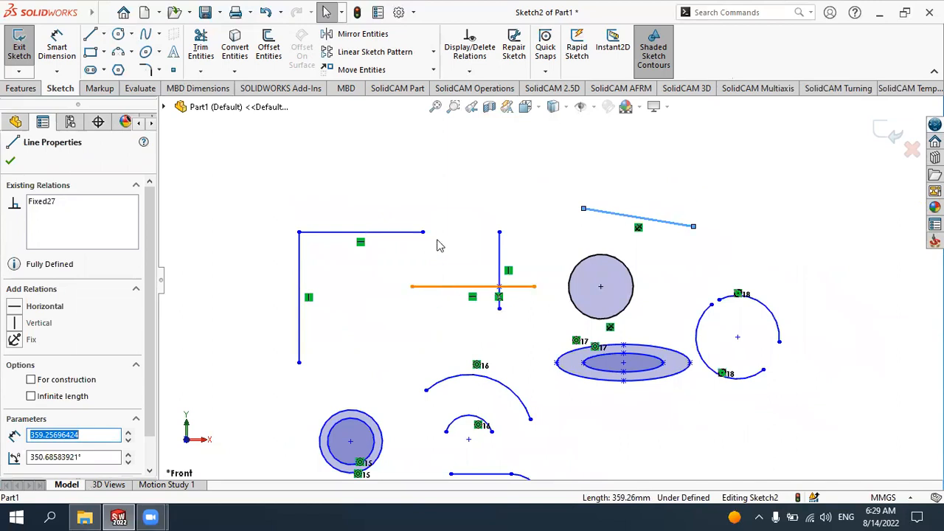
{"action": "left_click", "coordinate": [415, 214]}
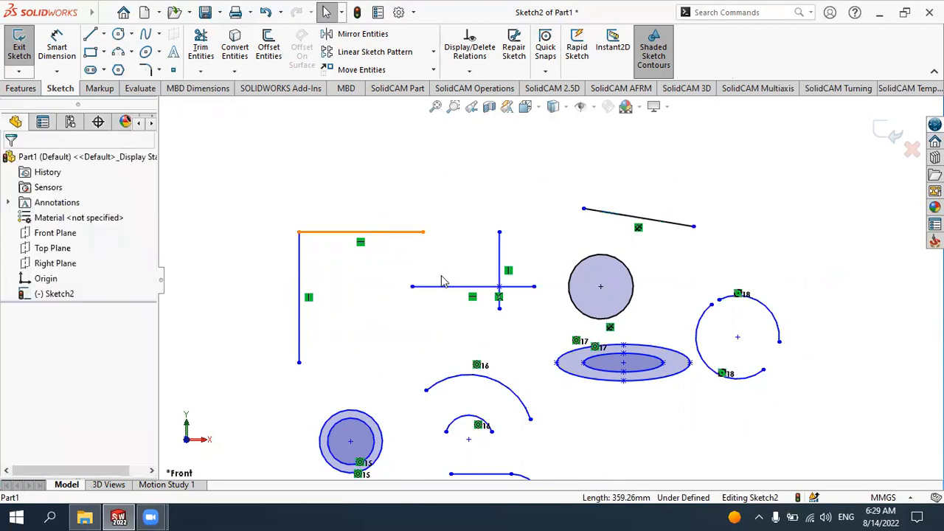
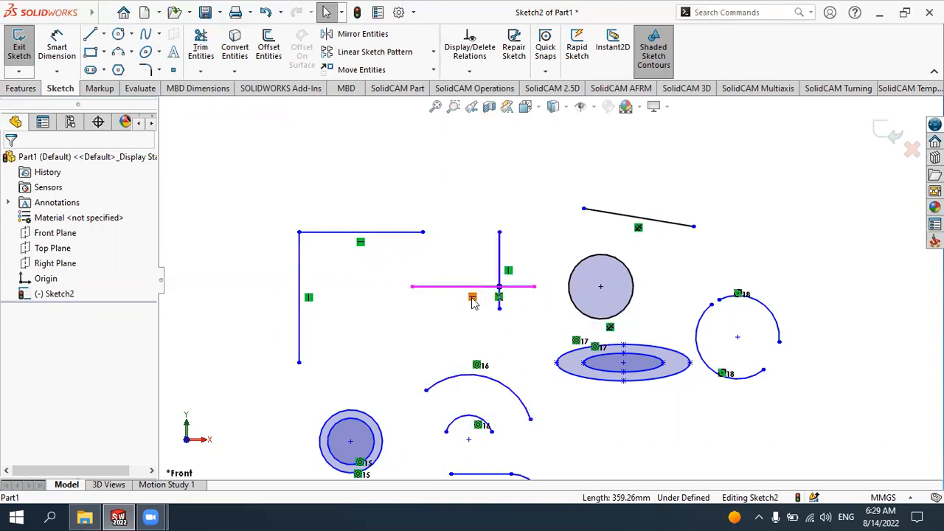
{"action": "scroll", "coordinate": [669, 280], "scroll_direction": "up", "scroll_amount": 2}
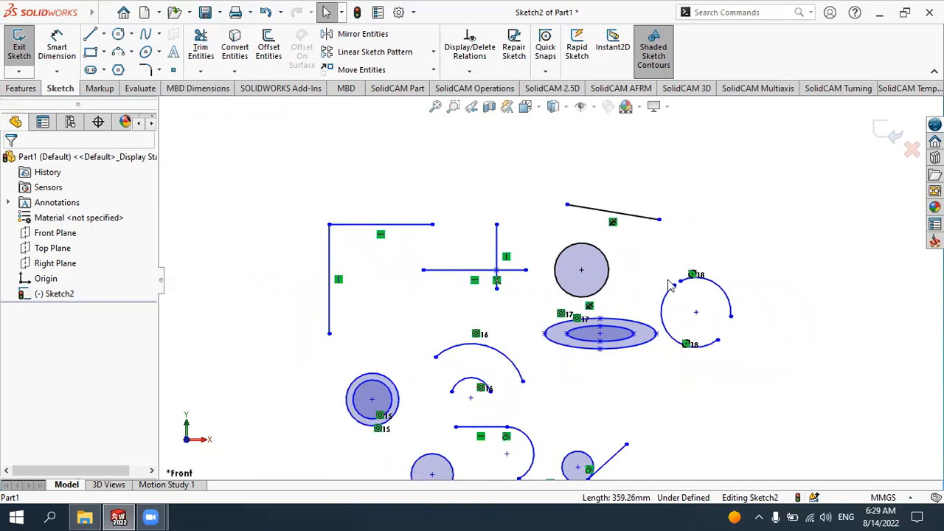
{"action": "scroll", "coordinate": [667, 183], "scroll_direction": "down", "scroll_amount": 3}
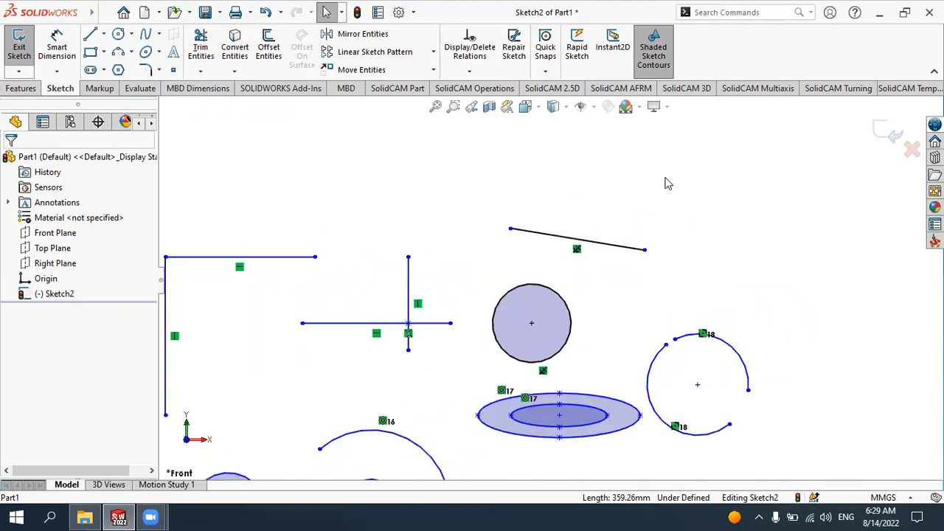
{"action": "scroll", "coordinate": [590, 244], "scroll_direction": "down", "scroll_amount": 2}
{"action": "scroll", "coordinate": [610, 237], "scroll_direction": "up", "scroll_amount": 3}
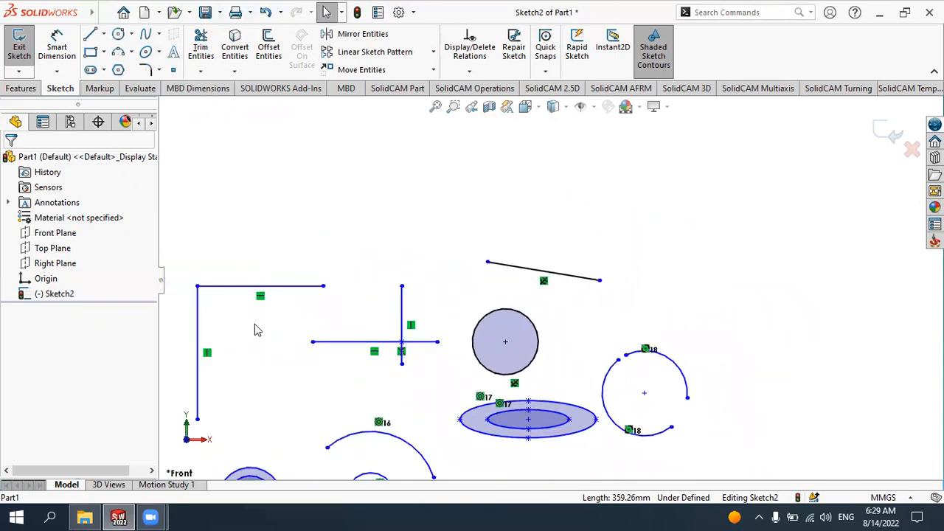
{"action": "scroll", "coordinate": [254, 325], "scroll_direction": "down", "scroll_amount": 1}
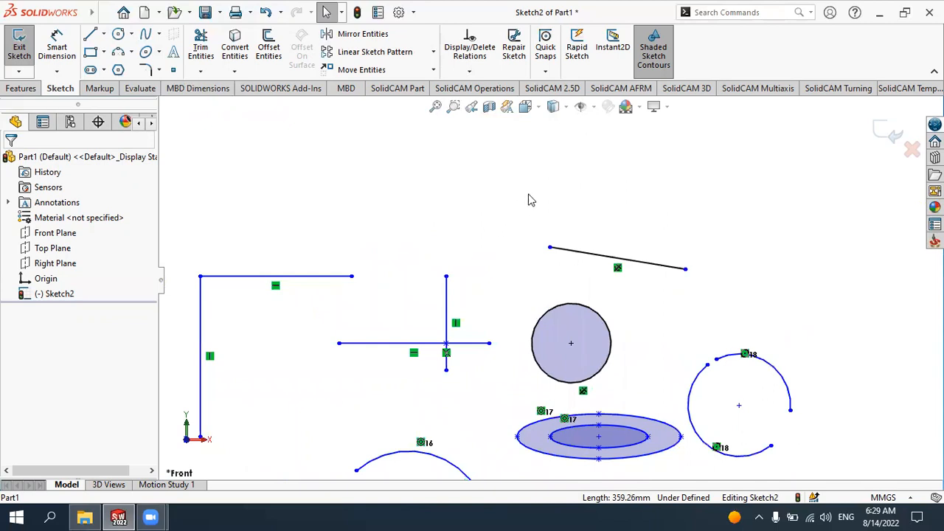
- Hide the sketch relation symbols in the graphics area and review the sketch entities without them
{"action": "left_click", "coordinate": [596, 108]}
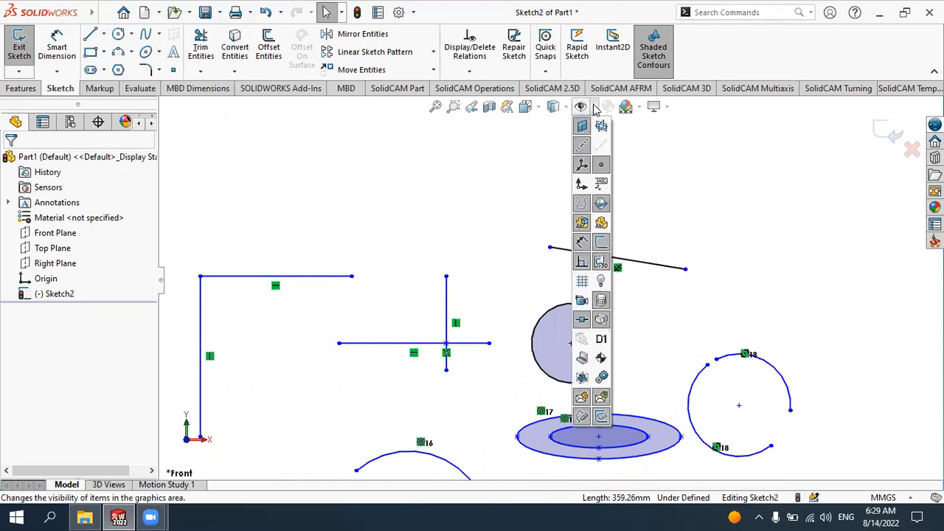
{"action": "left_click", "coordinate": [582, 263]}
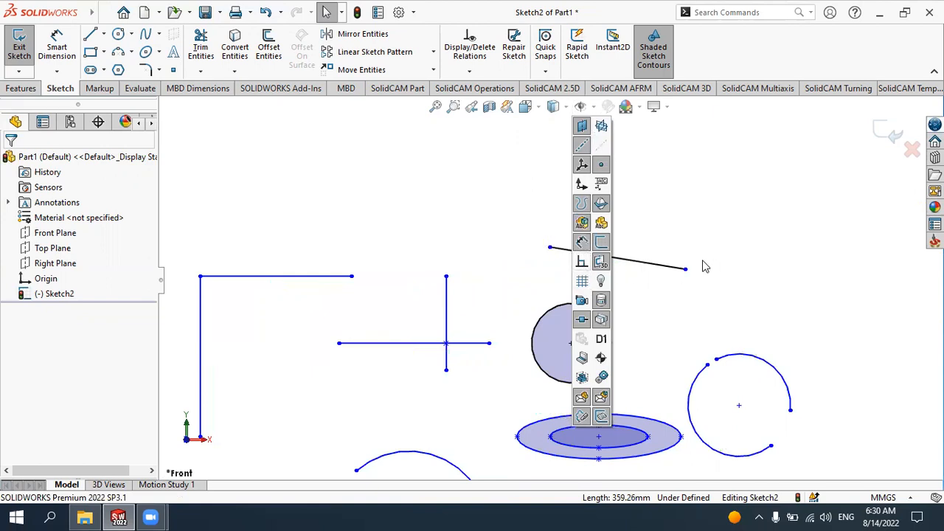
{"action": "scroll", "coordinate": [567, 326], "scroll_direction": "up", "scroll_amount": 3}
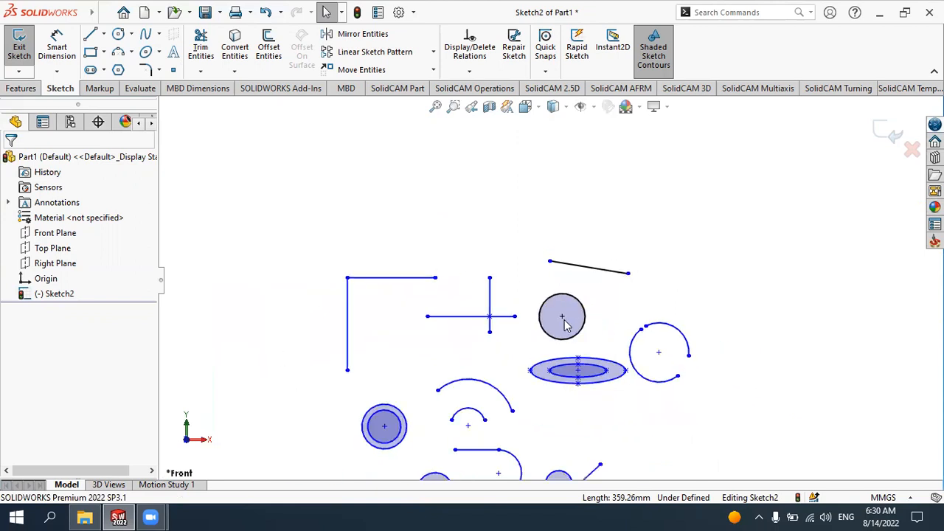
{"action": "scroll", "coordinate": [546, 369], "scroll_direction": "up", "scroll_amount": 1}
{"action": "scroll", "coordinate": [516, 384], "scroll_direction": "down", "scroll_amount": 3}
{"action": "scroll", "coordinate": [484, 284], "scroll_direction": "up", "scroll_amount": 2}
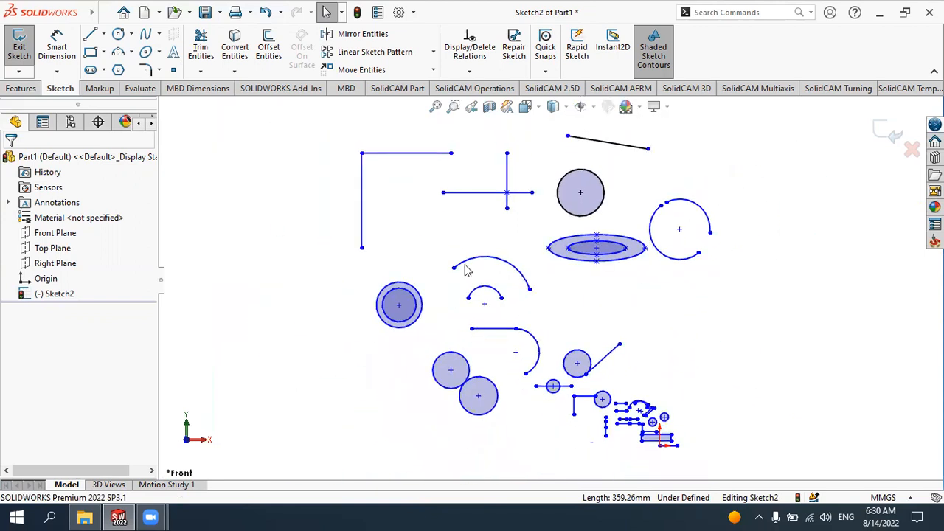
{"action": "scroll", "coordinate": [443, 160], "scroll_direction": "down", "scroll_amount": 1}
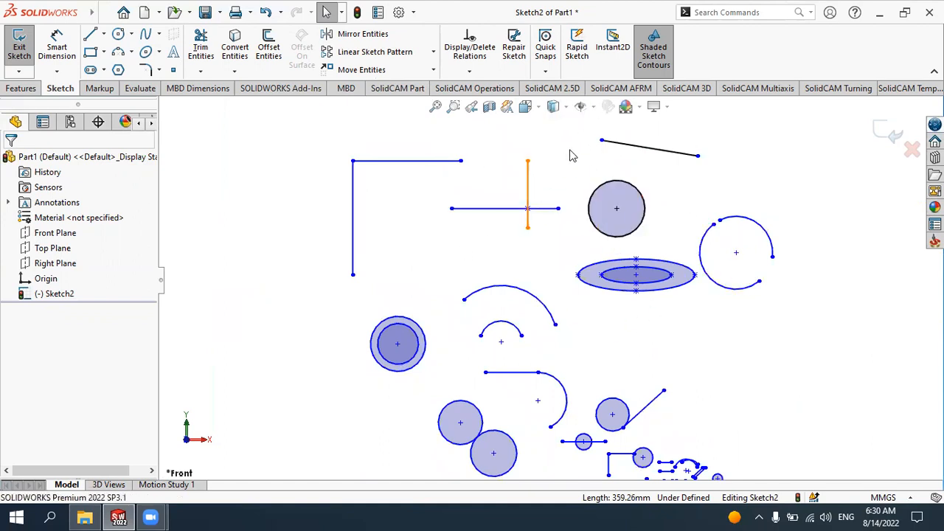
- Show the sketch relation symbols in the graphics area again and review them beside the sketch entities
{"action": "left_click", "coordinate": [595, 108]}
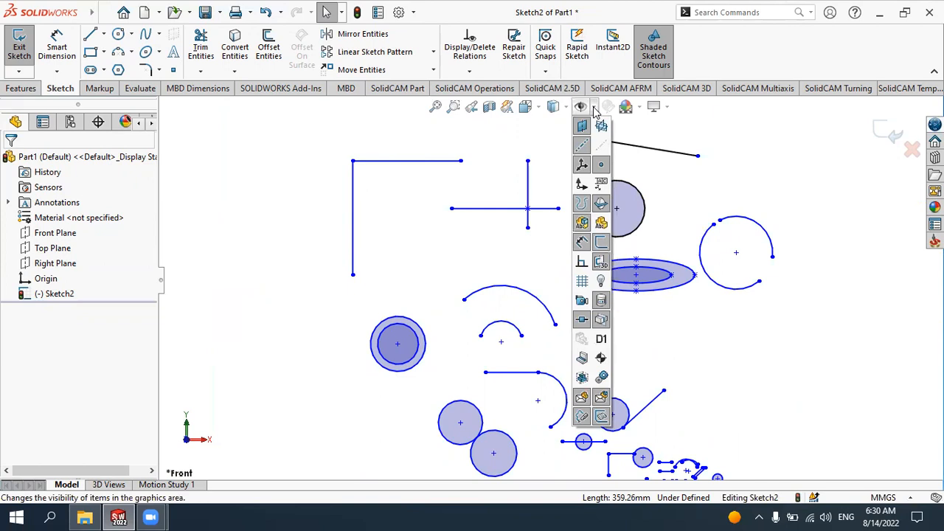
{"action": "left_click", "coordinate": [581, 264]}
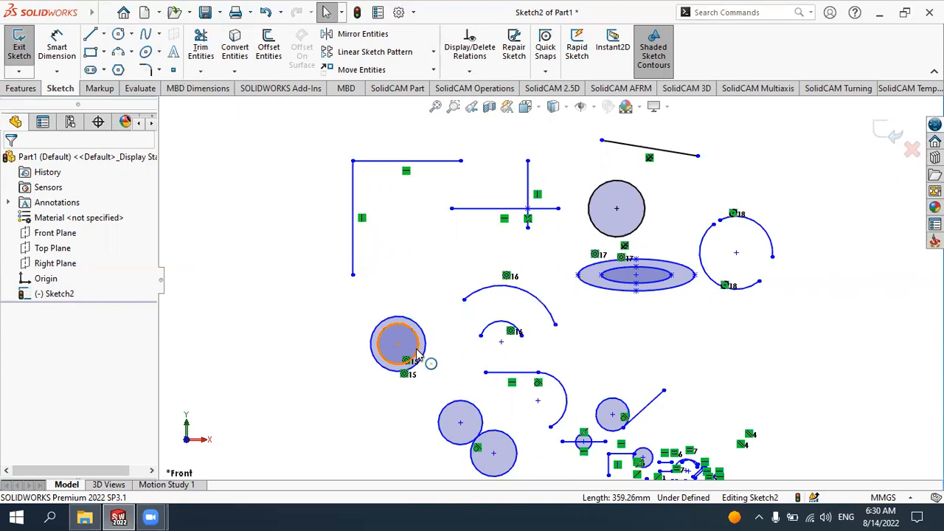
{"action": "scroll", "coordinate": [548, 281], "scroll_direction": "up", "scroll_amount": 3}
{"action": "scroll", "coordinate": [612, 219], "scroll_direction": "down", "scroll_amount": 2}
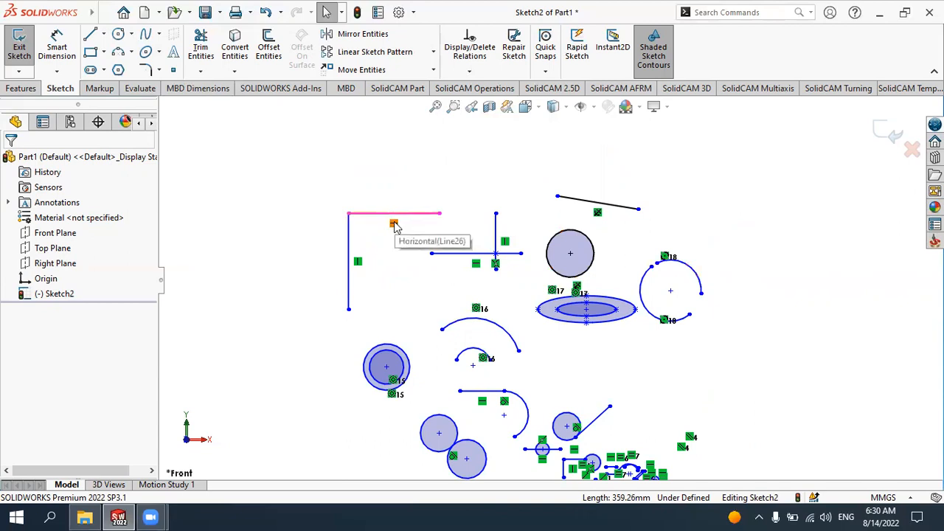
{"action": "left_click", "coordinate": [581, 109]}
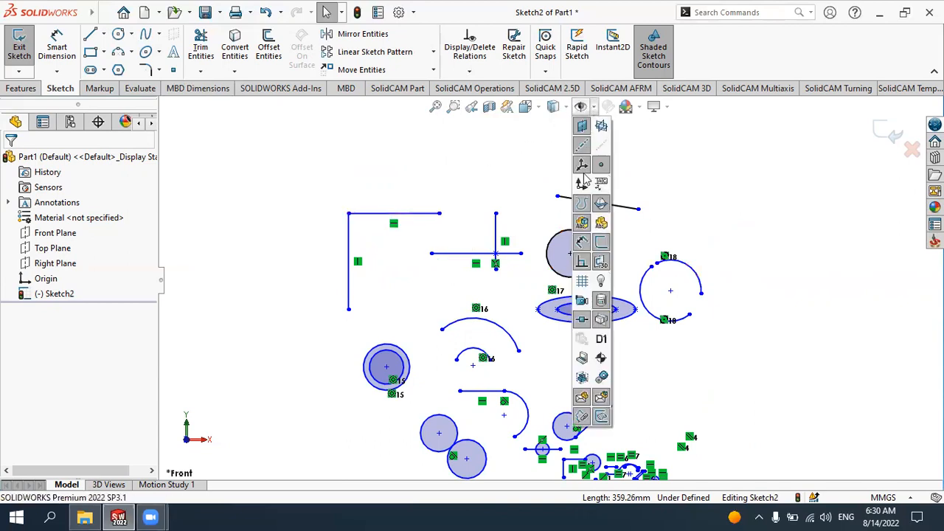
{"action": "left_click", "coordinate": [483, 154]}
{"action": "middle_click_drag", "start_coordinate": [358, 193], "coordinate": [396, 202], "text": "ctrl"}
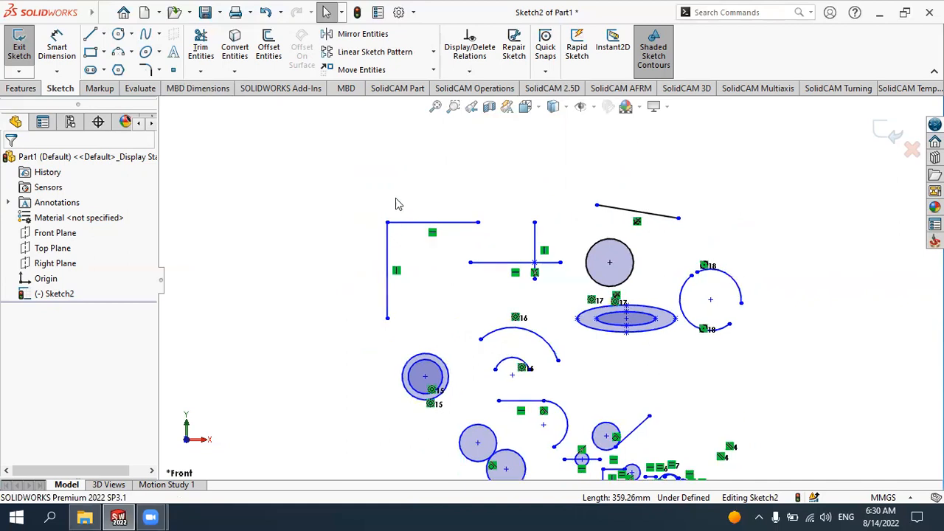
{"action": "scroll", "coordinate": [442, 145], "scroll_direction": "down", "scroll_amount": 1}
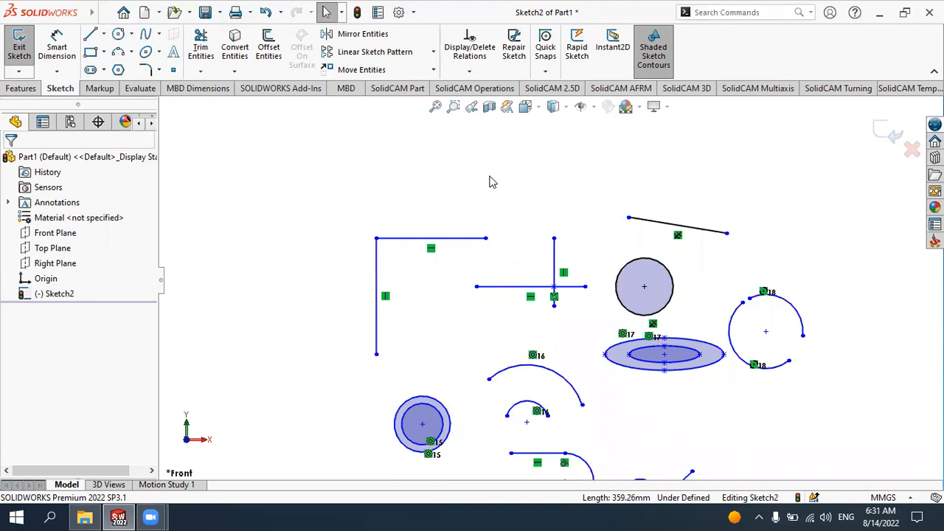
- Start Add Relation, select the slanted line to view its available relations, and close the command without adding any
{"action": "left_click", "coordinate": [479, 74]}
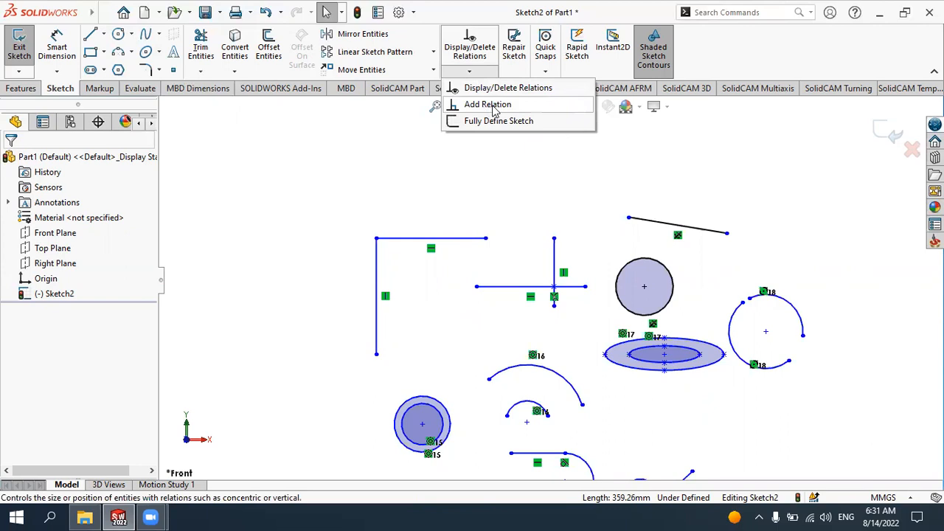
{"action": "left_click", "coordinate": [492, 106]}
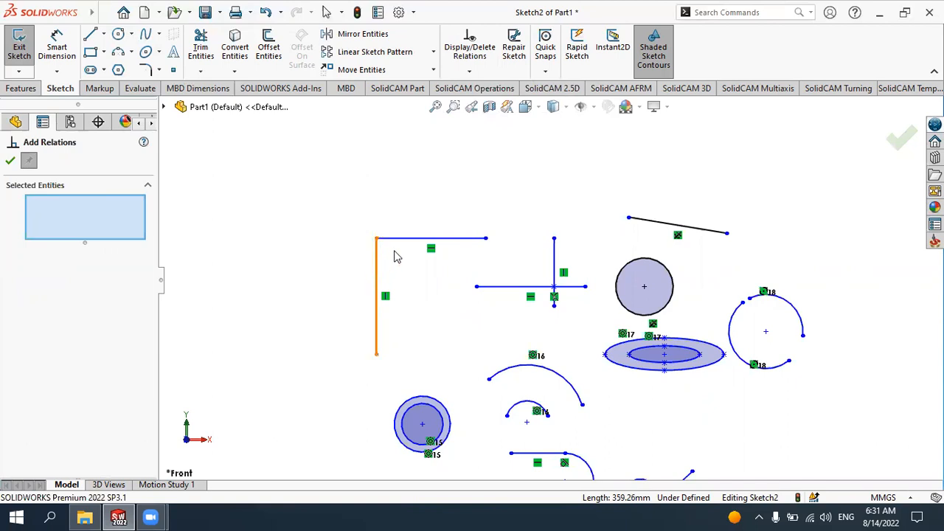
{"action": "left_click", "coordinate": [643, 221]}
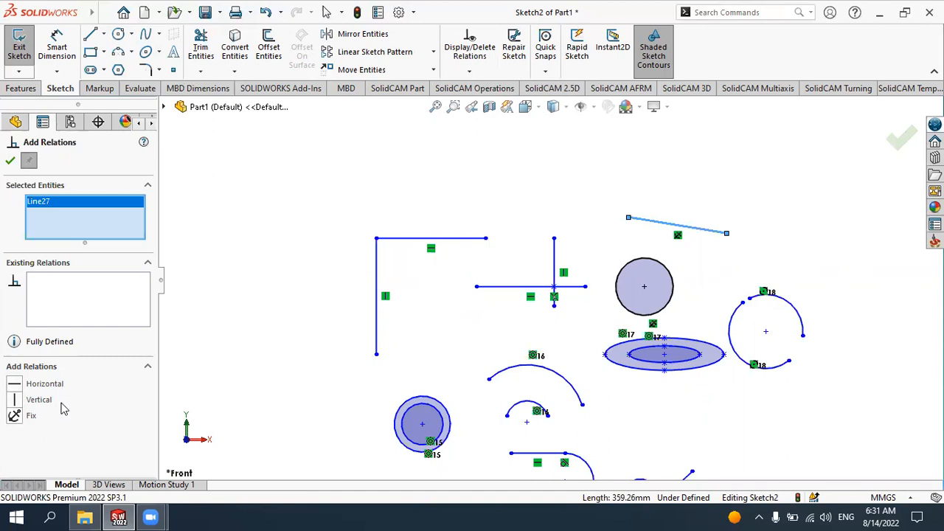
{"action": "left_click", "coordinate": [10, 160]}
{"action": "left_click", "coordinate": [261, 182]}
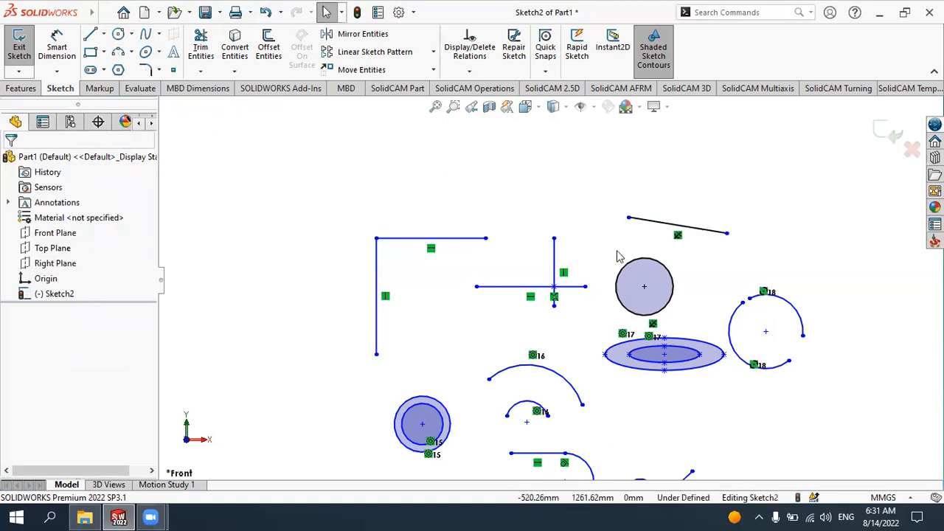
- Check the existing and available relations of the directly selected slanted line and of the two crossing lines selected together
{"action": "left_click", "coordinate": [640, 226]}
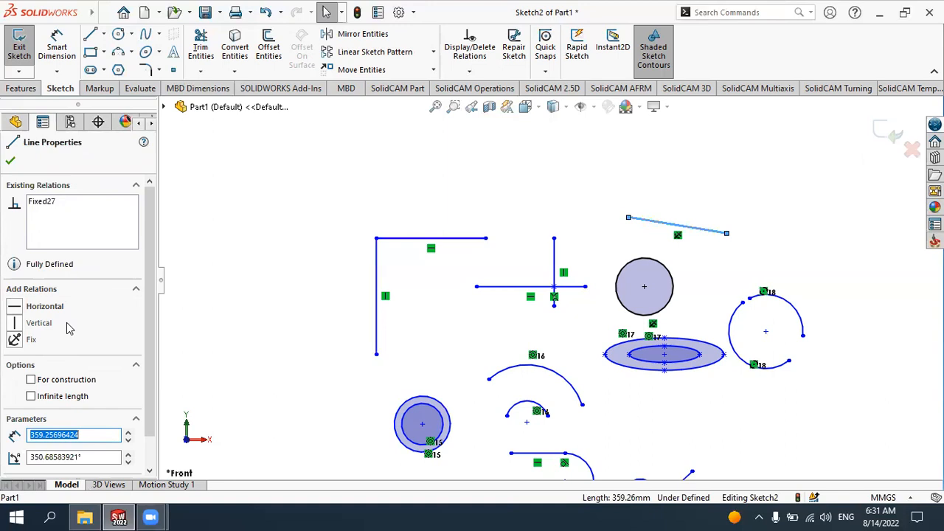
{"action": "left_click", "coordinate": [456, 190]}
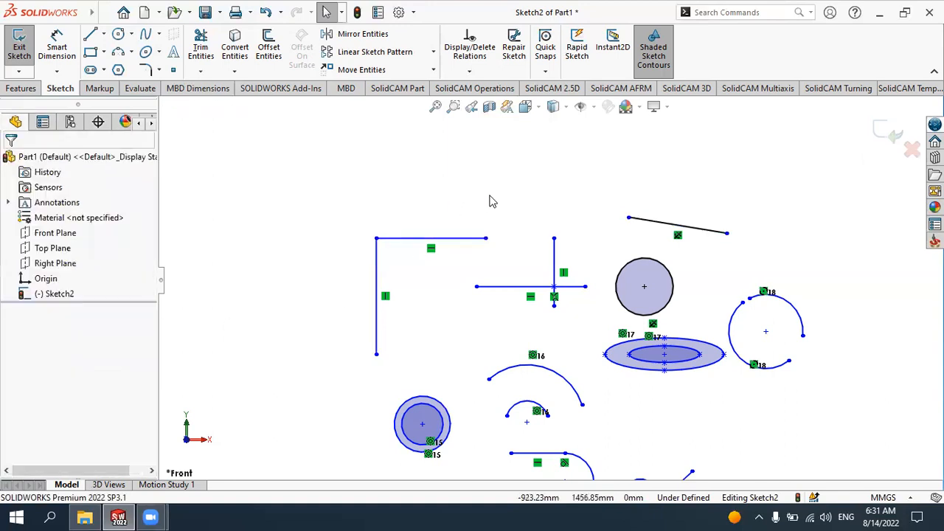
{"action": "left_click", "coordinate": [497, 287]}
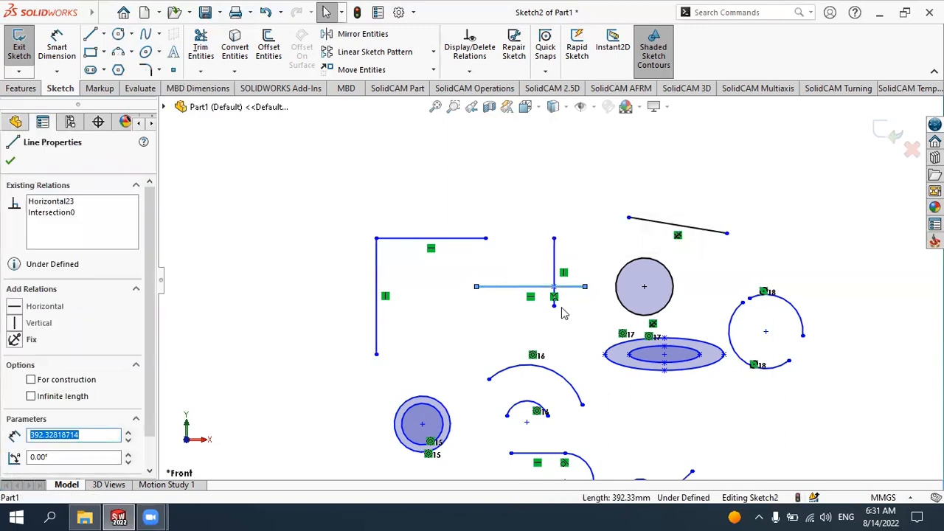
{"action": "left_click", "coordinate": [555, 262], "text": "ctrl"}
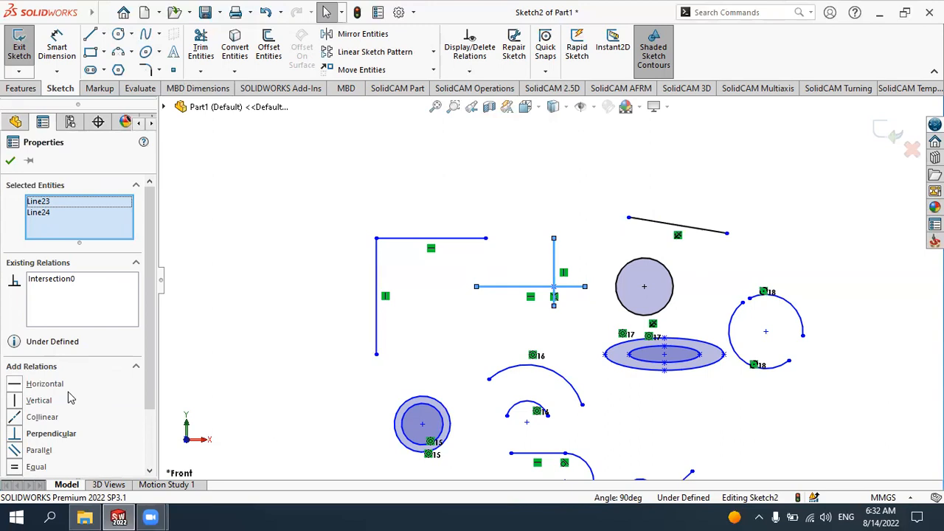
{"action": "left_click", "coordinate": [298, 297]}
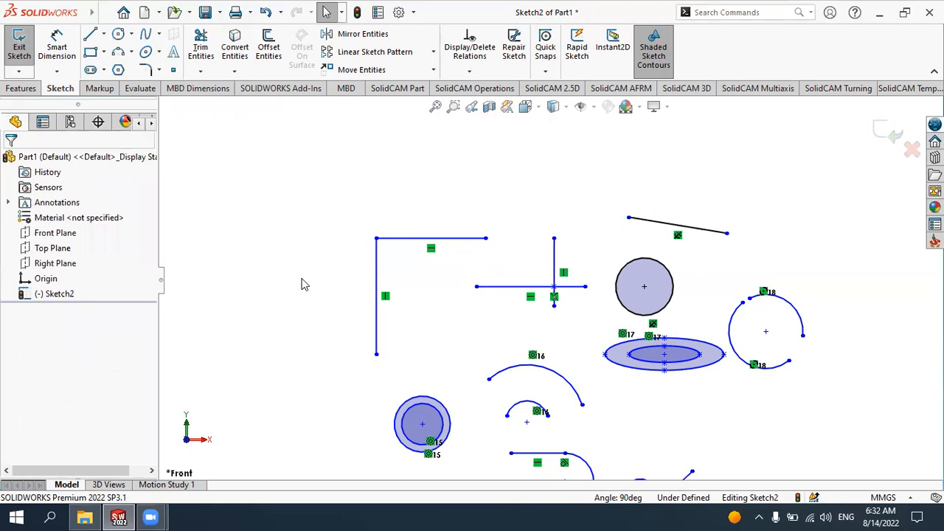
{"action": "scroll", "coordinate": [472, 263], "scroll_direction": "down", "scroll_amount": 3}
{"action": "scroll", "coordinate": [495, 268], "scroll_direction": "up", "scroll_amount": 3}
{"action": "scroll", "coordinate": [550, 278], "scroll_direction": "up", "scroll_amount": 3}
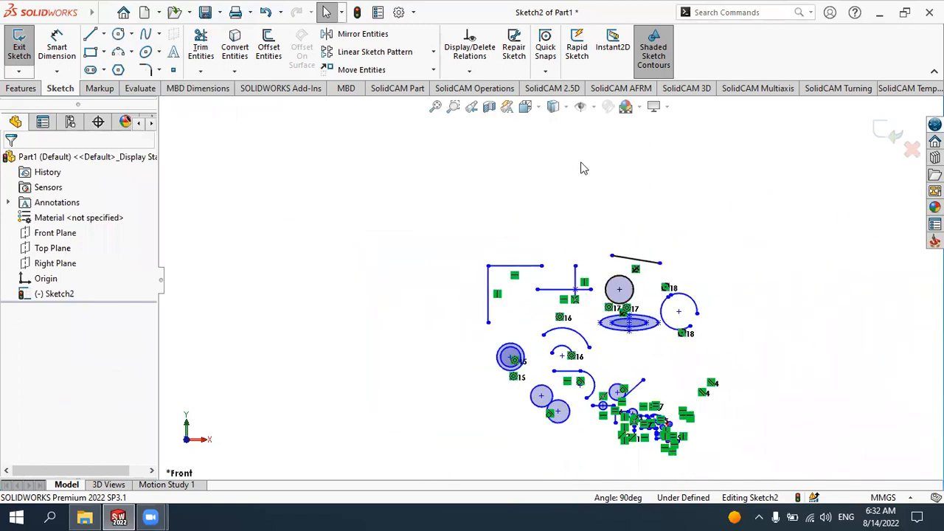